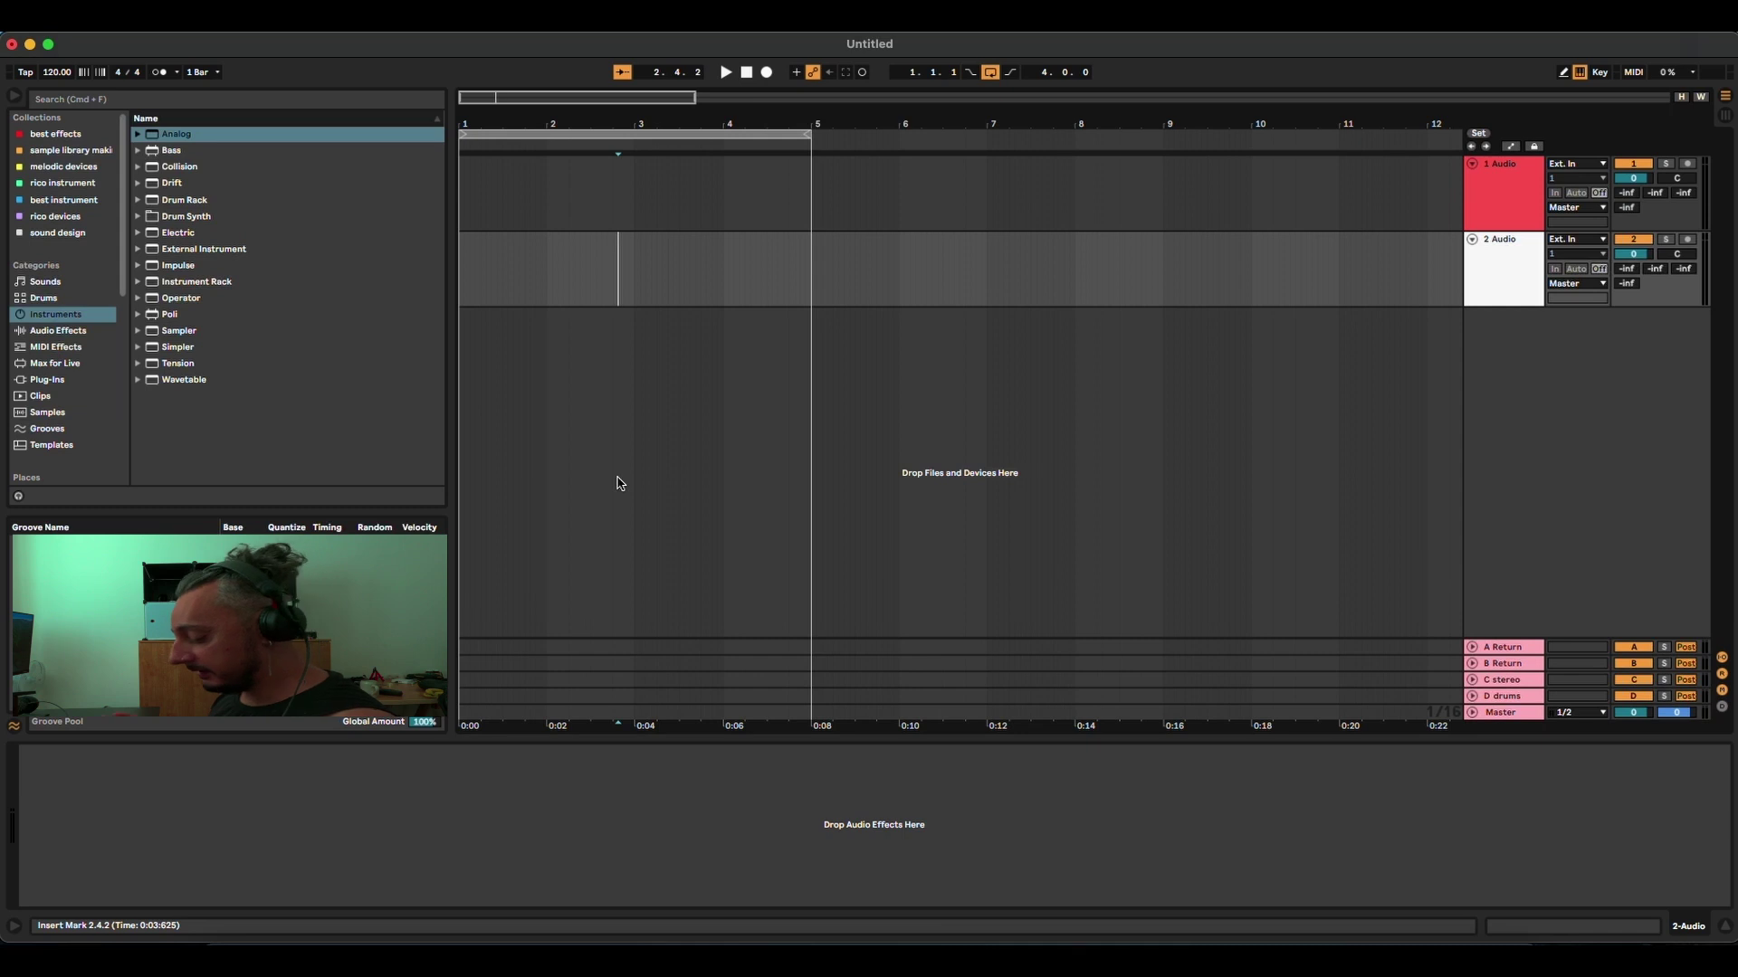
# Focus the browser search field to look up a device.
pyautogui.press('super+f')
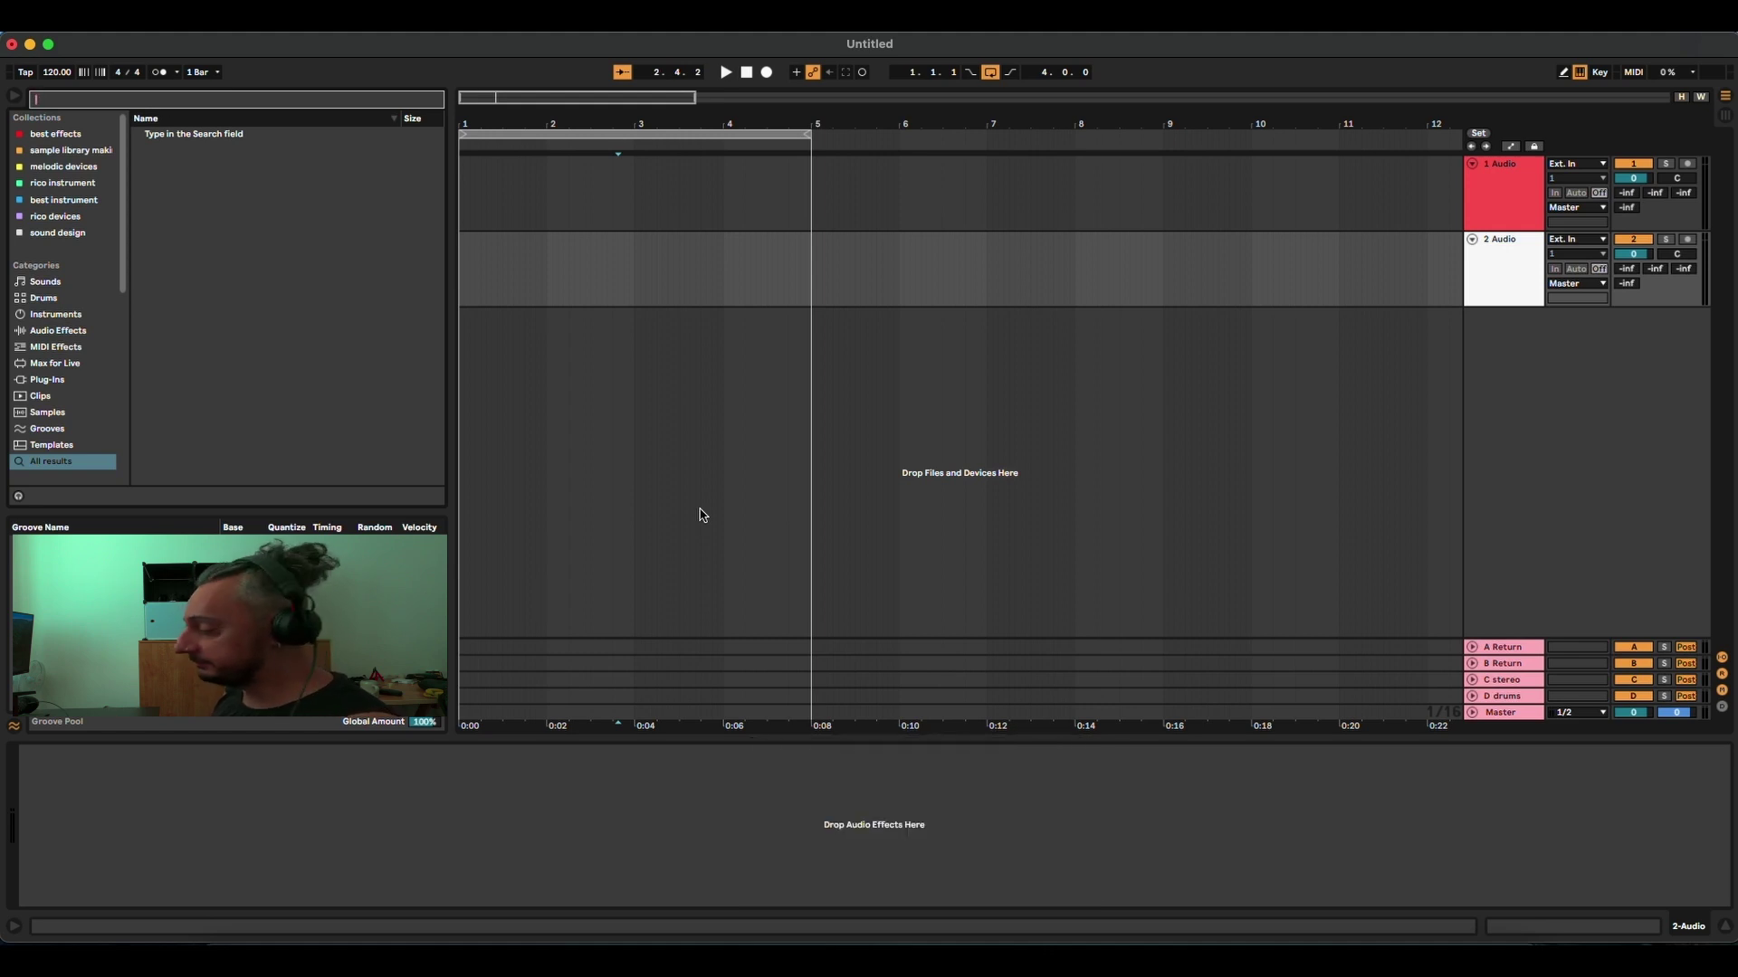
# Add Beat Repeat and Corpus from Audio Effects to the 2 Audio track.
pyautogui.click(76, 335)
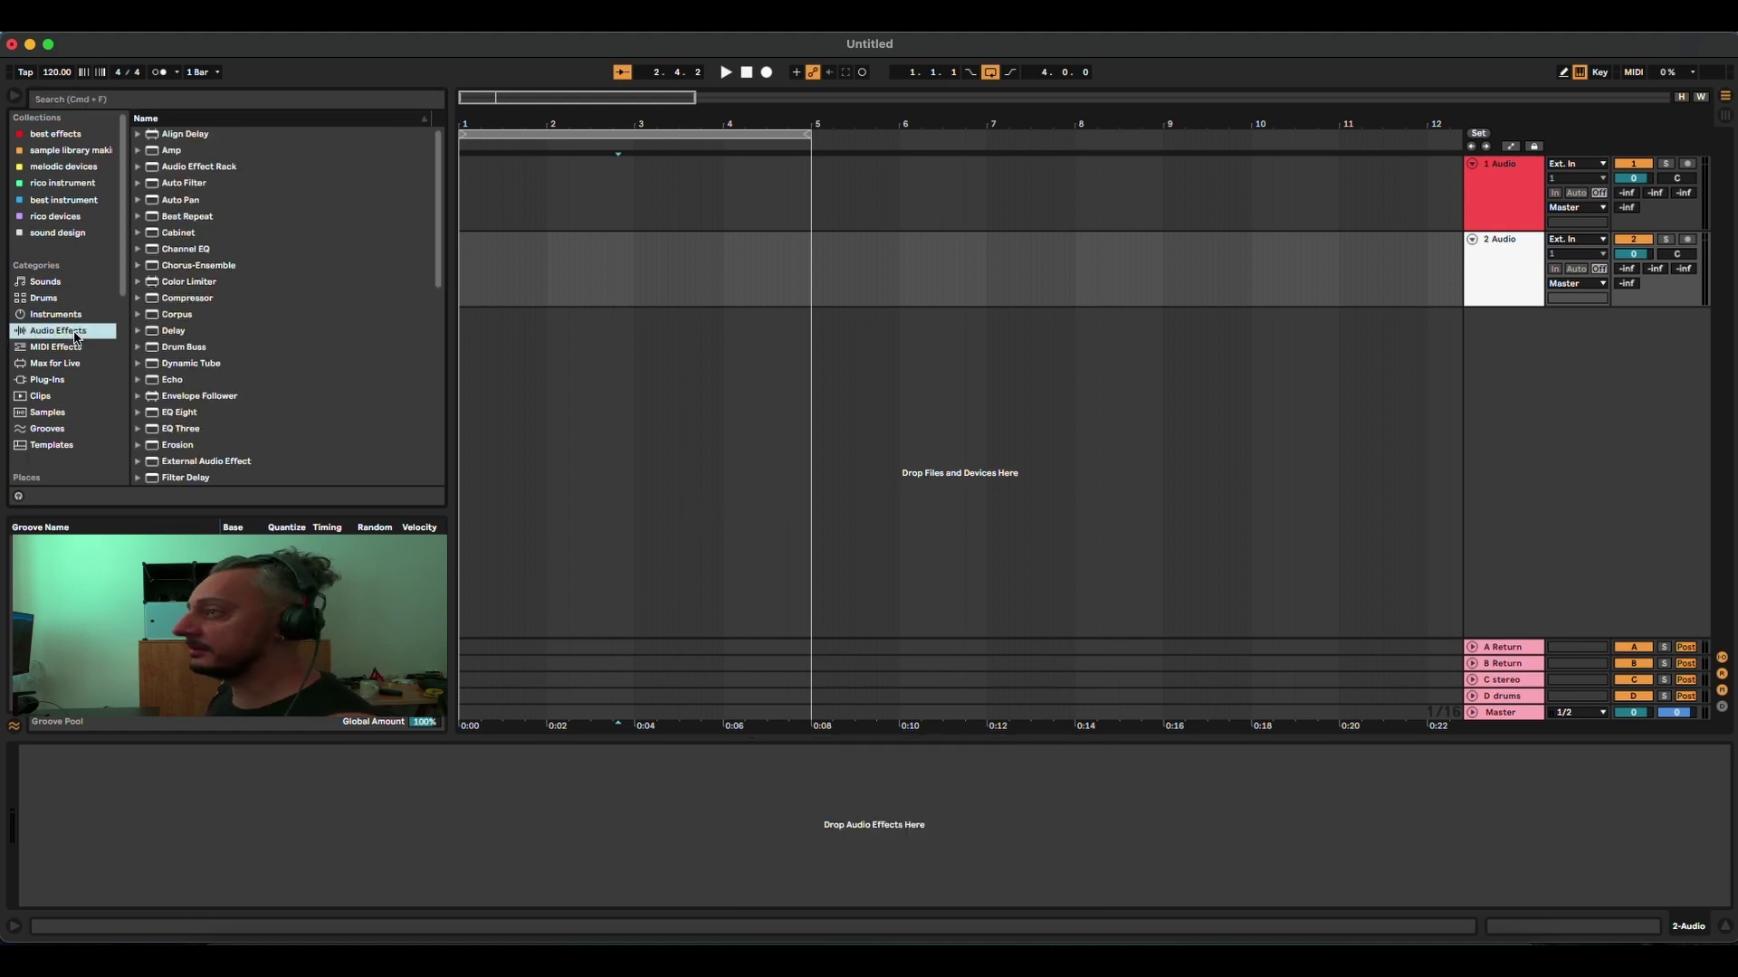
pyautogui.doubleClick(192, 218)
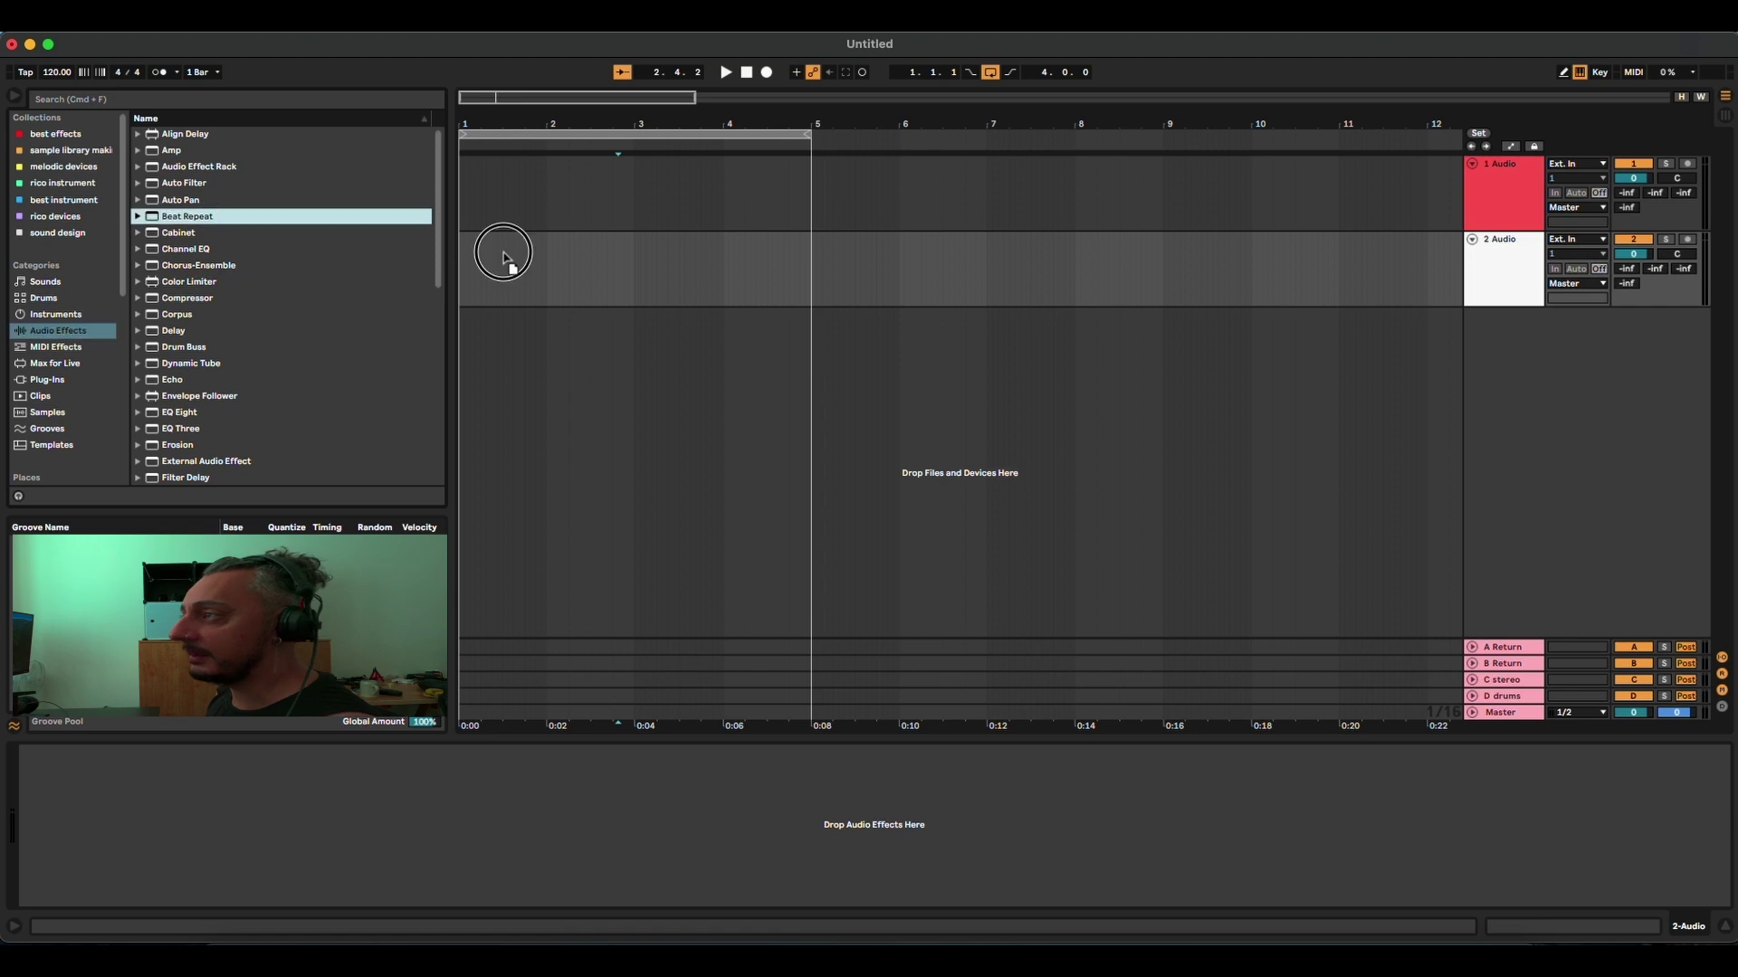
pyautogui.click(201, 317)
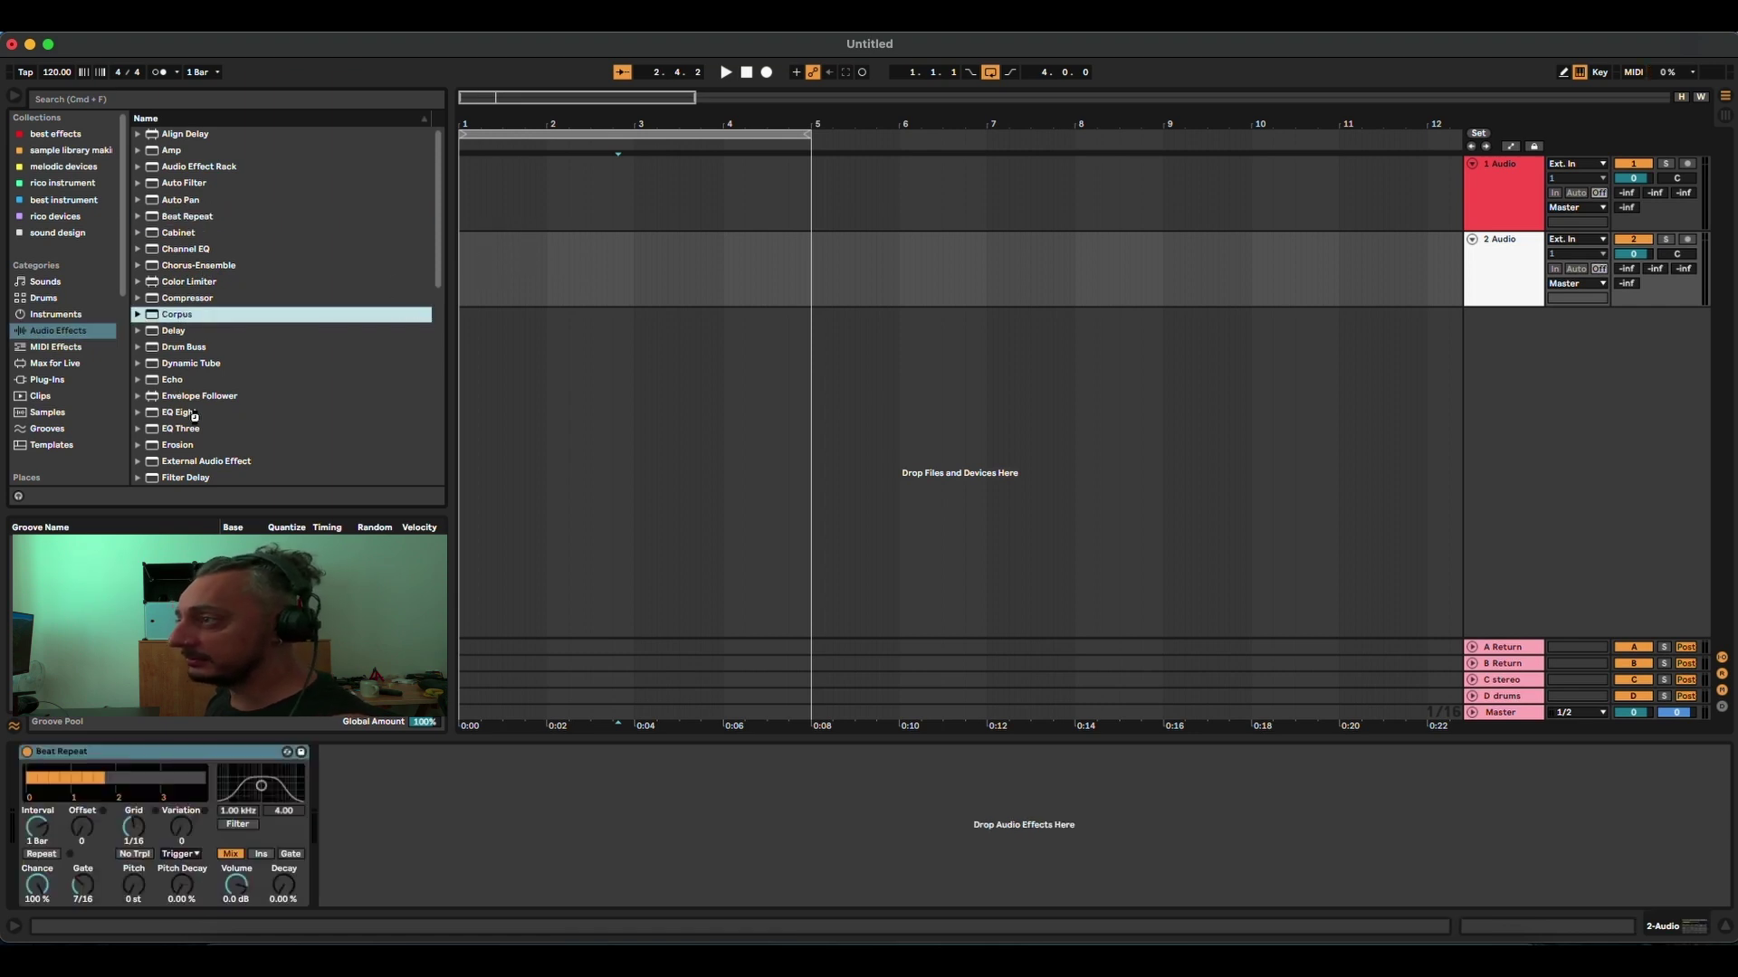
pyautogui.press('Return')
# Drag EQ Eight onto the 2 Audio track and open that track's context menu.
pyautogui.scroll(-3, 194, 416)
pyautogui.moveTo(174, 316); pyautogui.dragTo(525, 273)
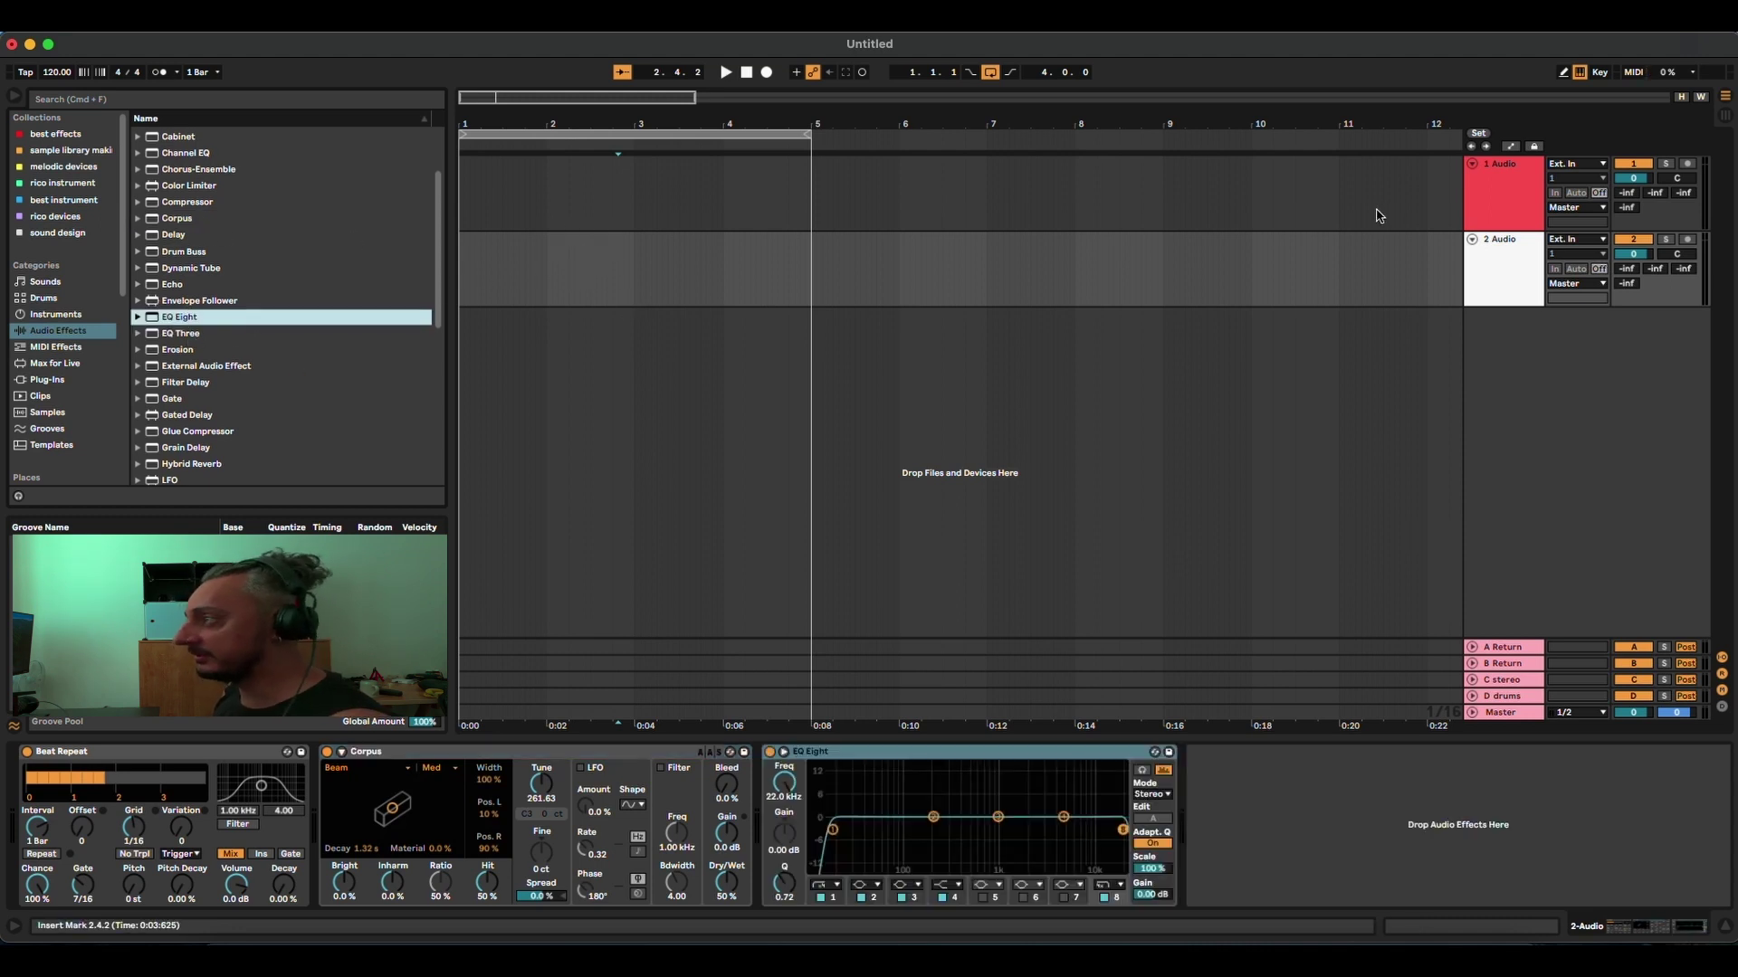
pyautogui.click(1494, 199)
pyautogui.click(1509, 258)
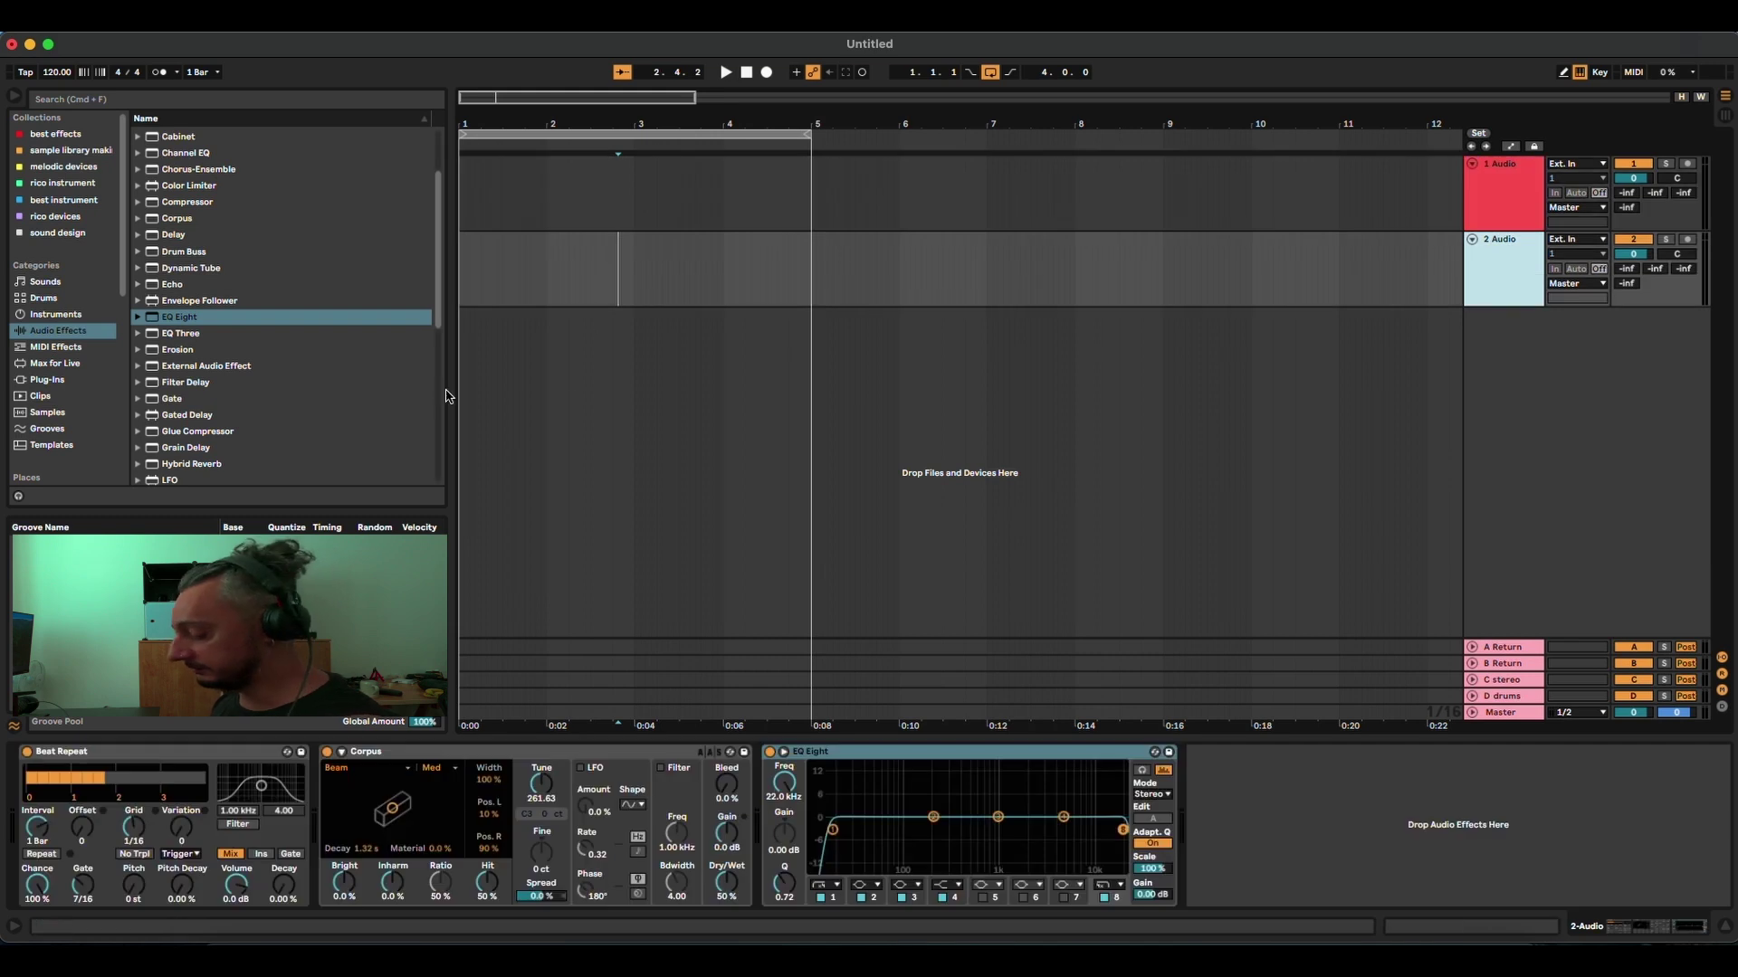
pyautogui.rightClick(1479, 257)
# Insert a MIDI track, load a Drum Rack onto it, then delete the 808 Core Kit.
pyautogui.click(1510, 396)
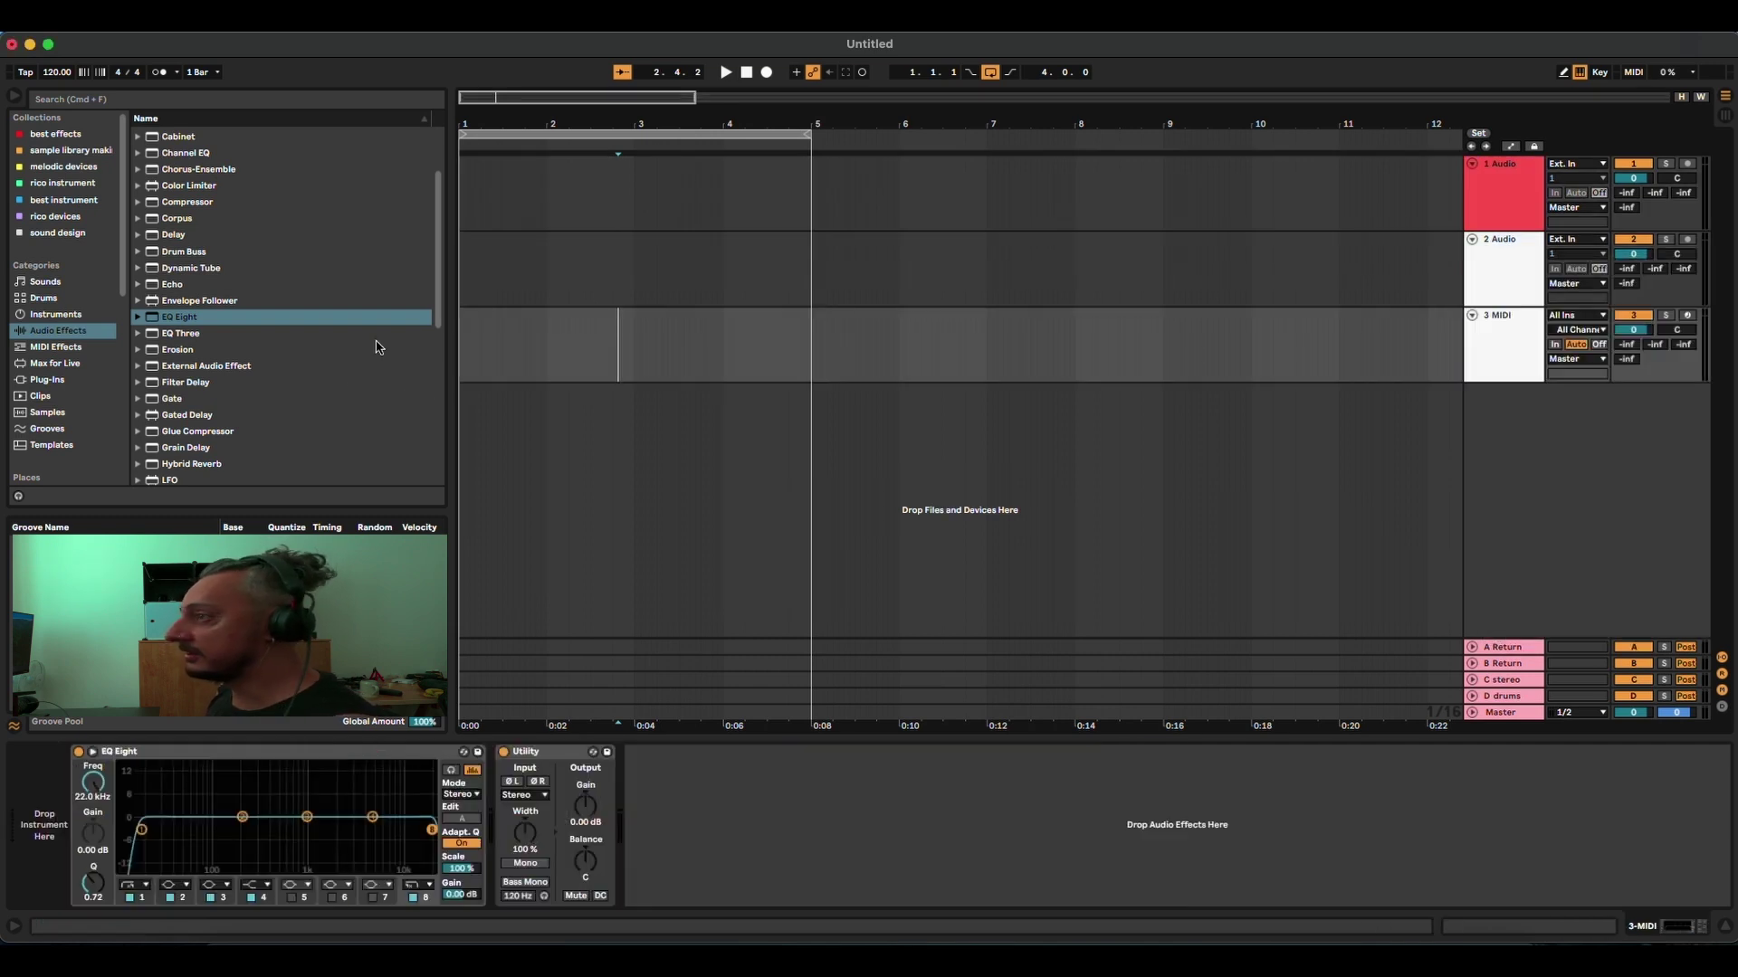
pyautogui.click(58, 315)
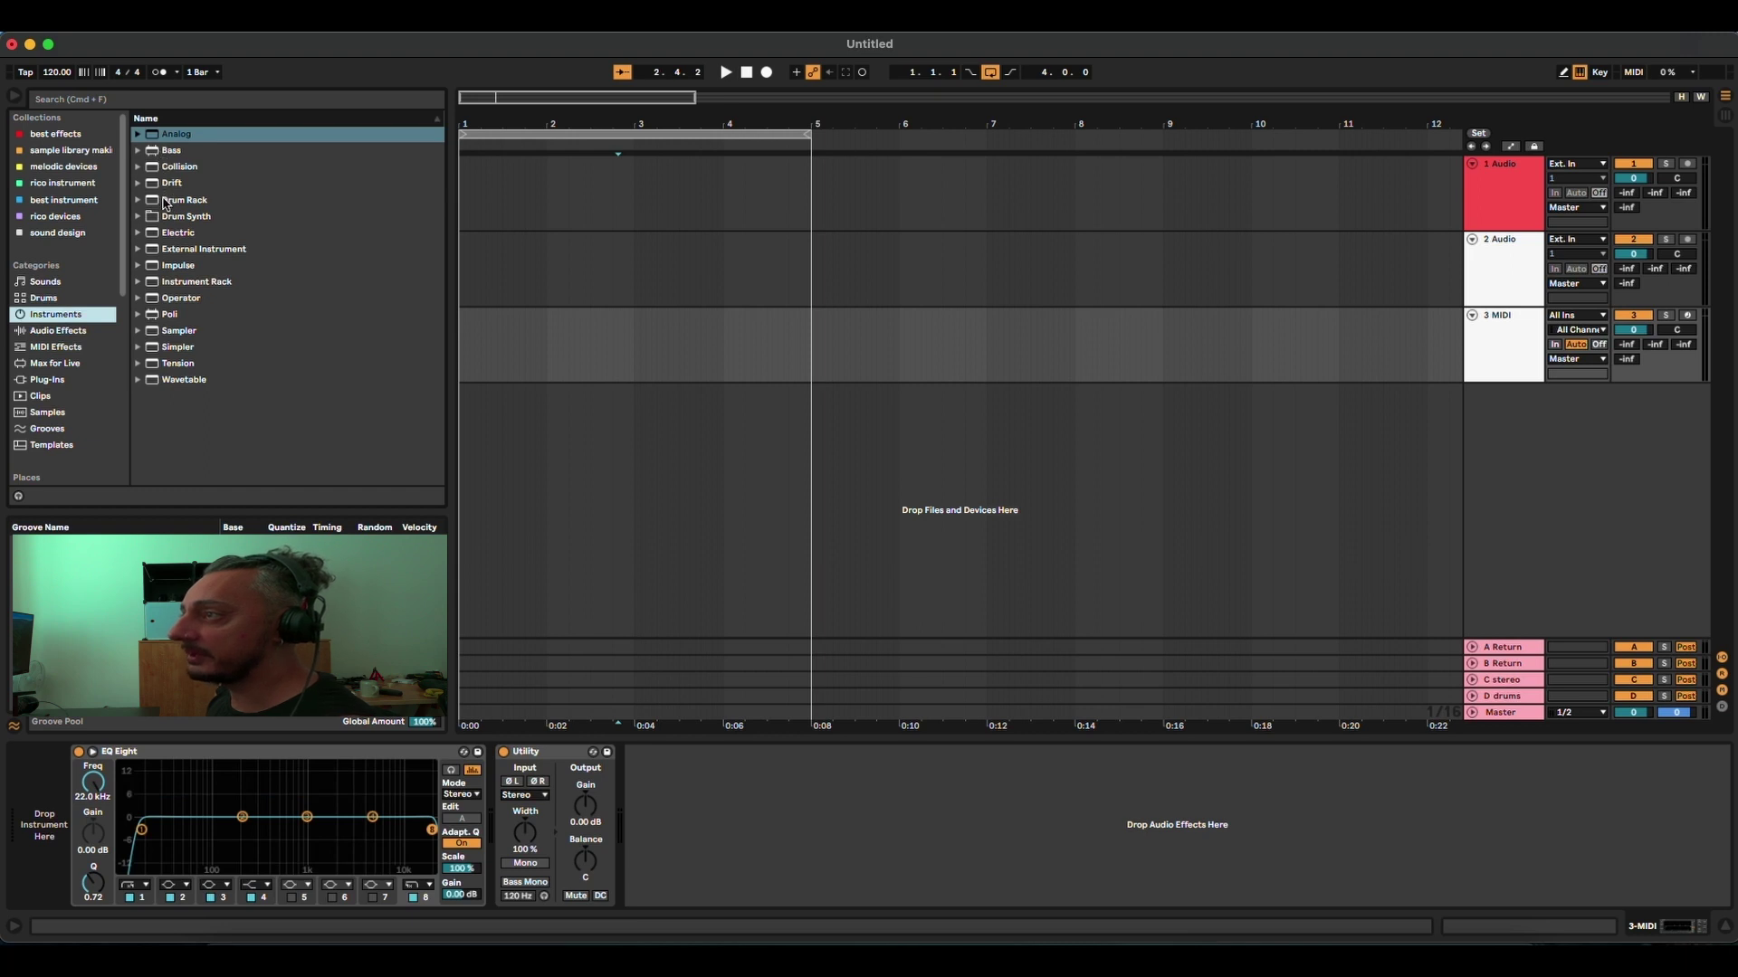
pyautogui.moveTo(168, 200); pyautogui.dragTo(582, 342)
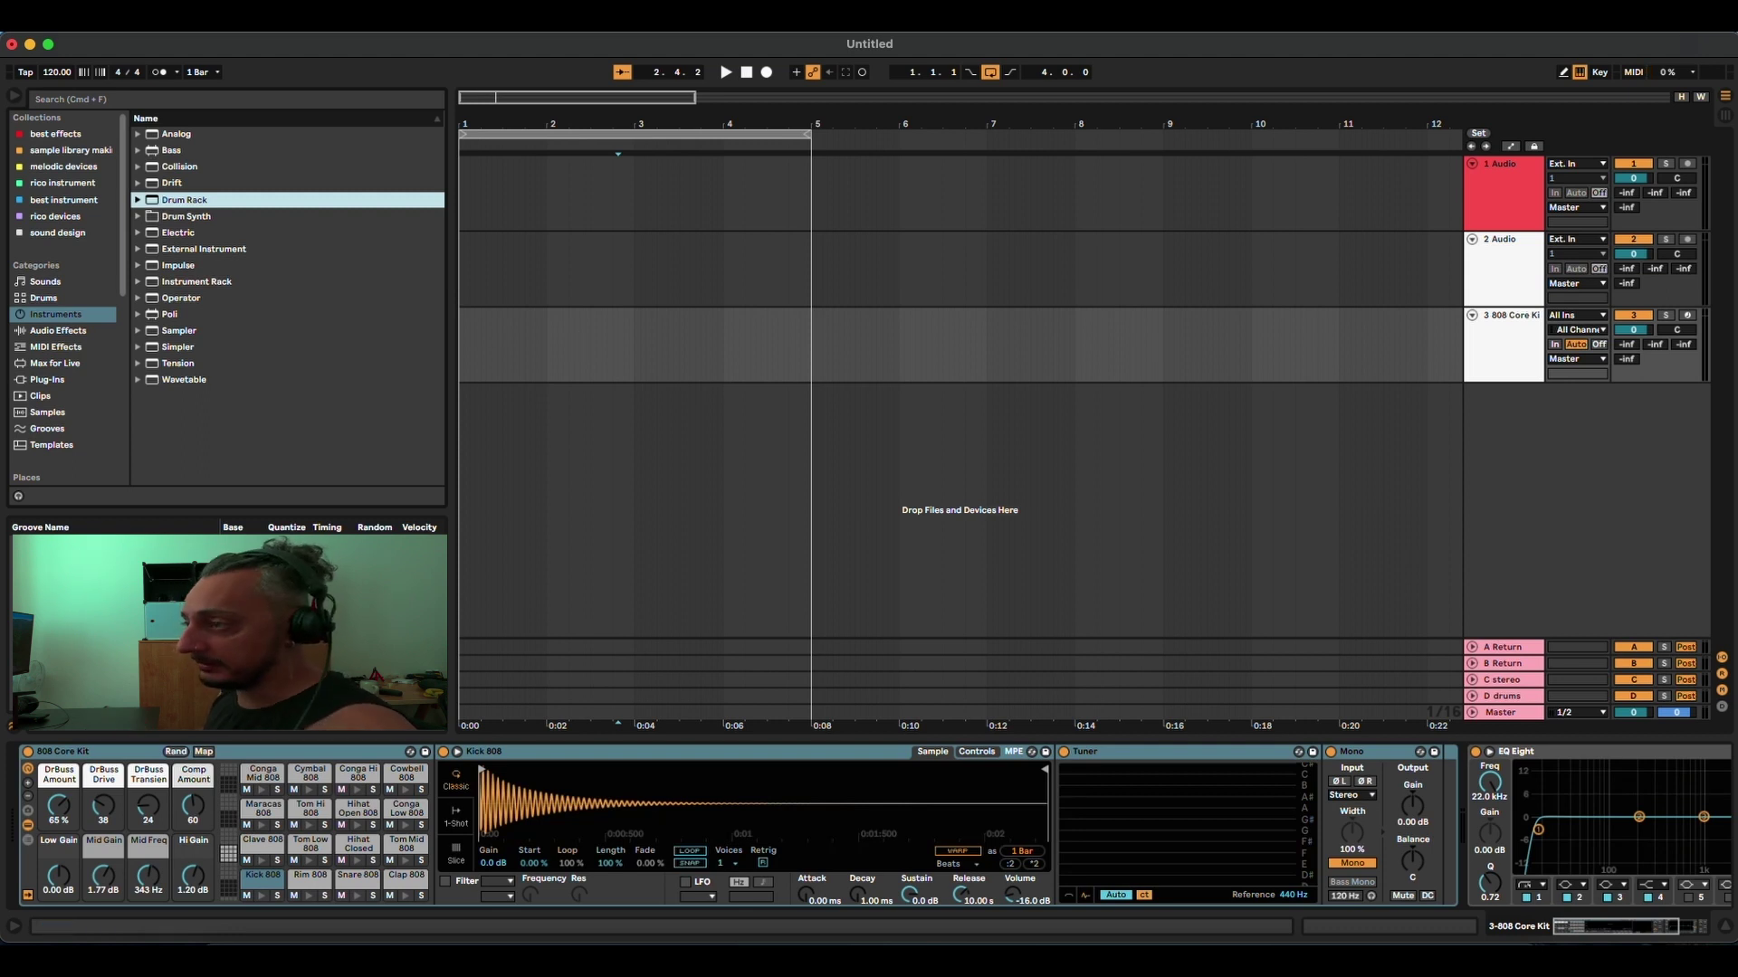
pyautogui.click(129, 744)
pyautogui.press('Delete')
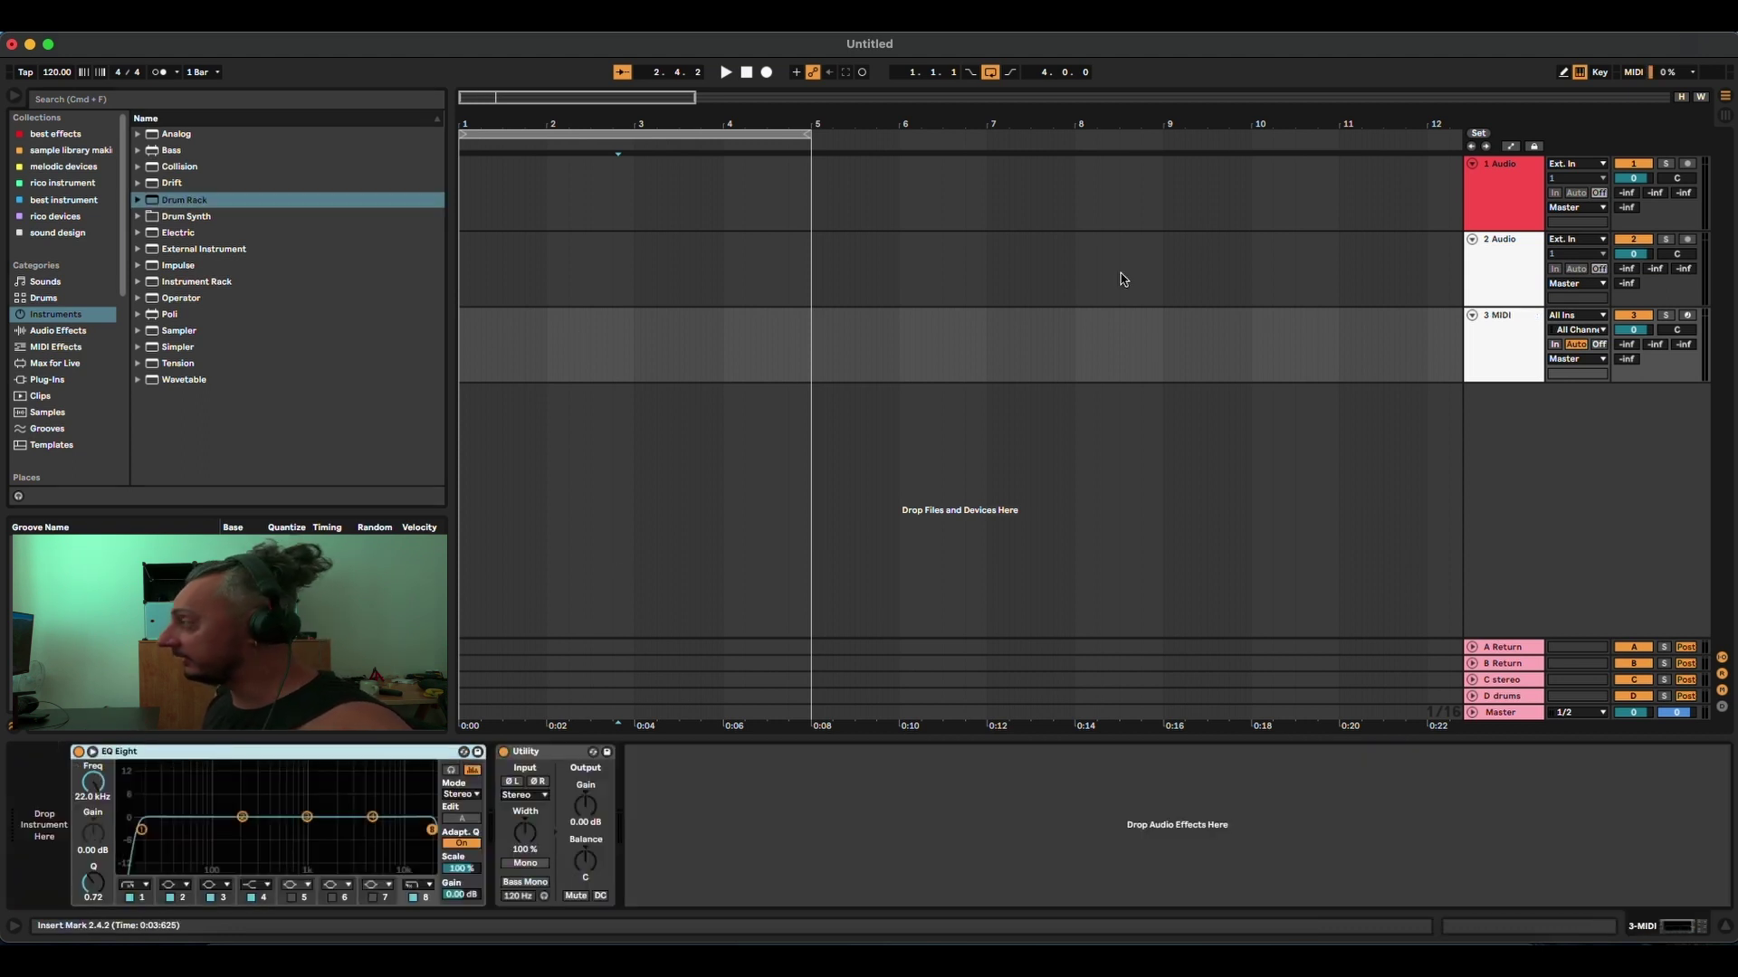
# Delete every effect on the 2 Audio track, then select the 3 MIDI track.
pyautogui.click(1510, 221)
pyautogui.press('Down')
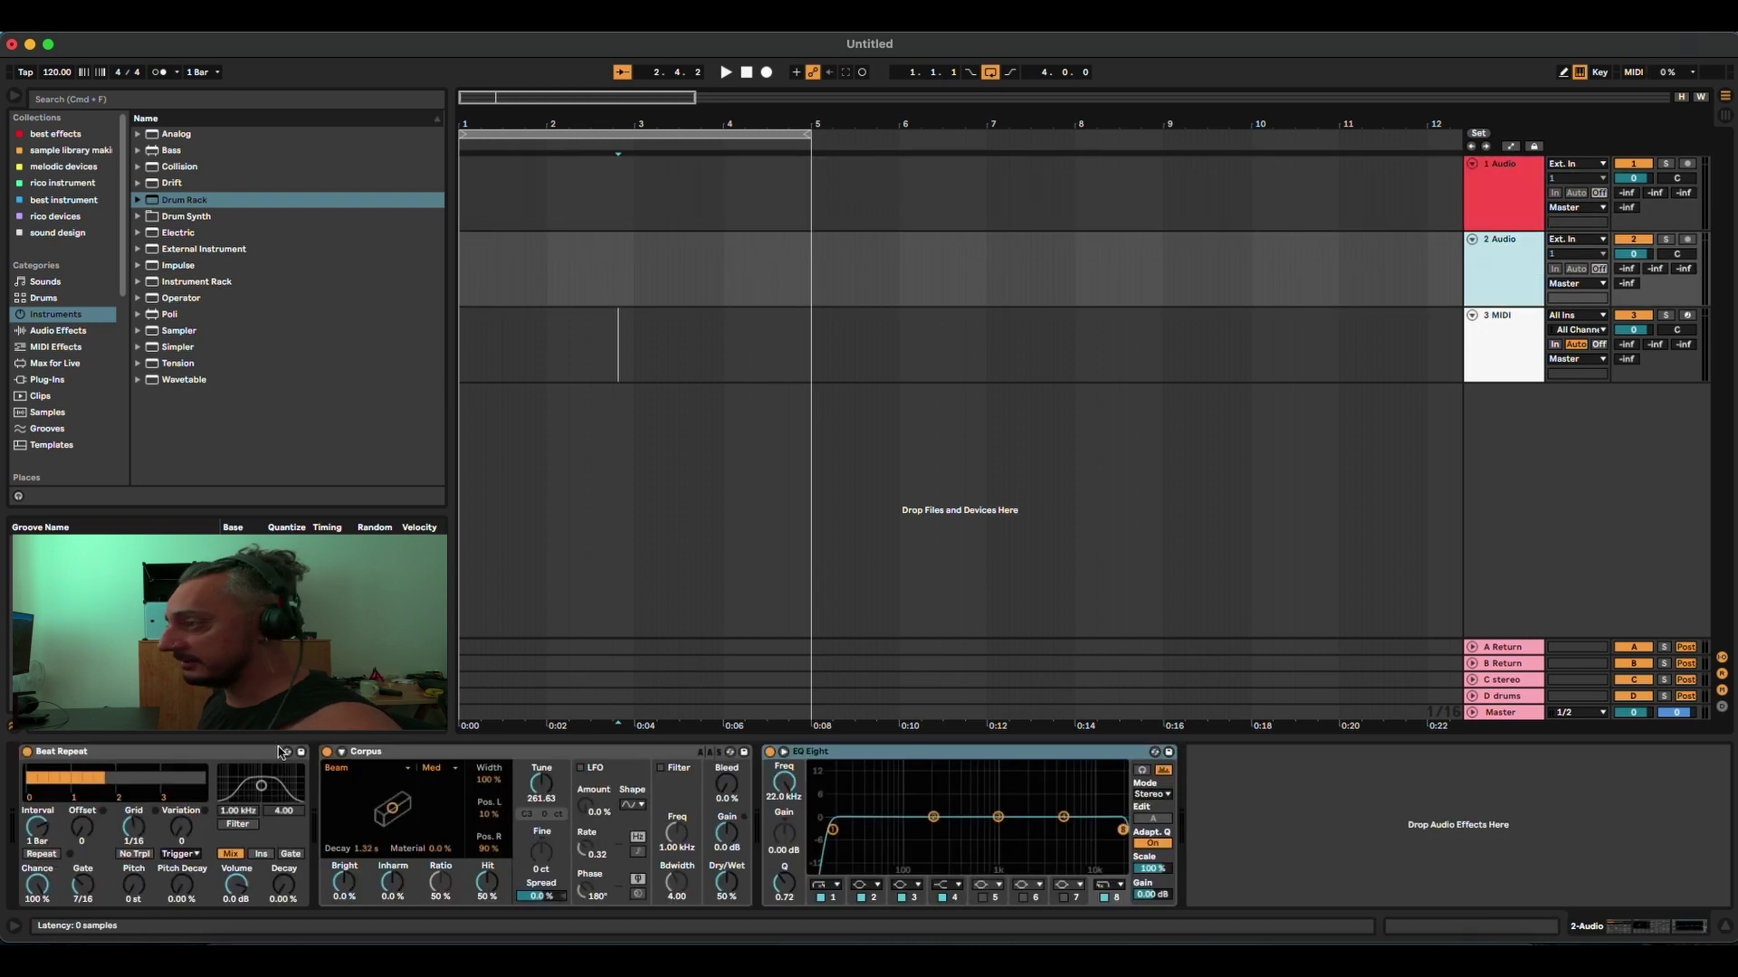
pyautogui.hotkey('ctrl', 'a')
pyautogui.press('Delete')
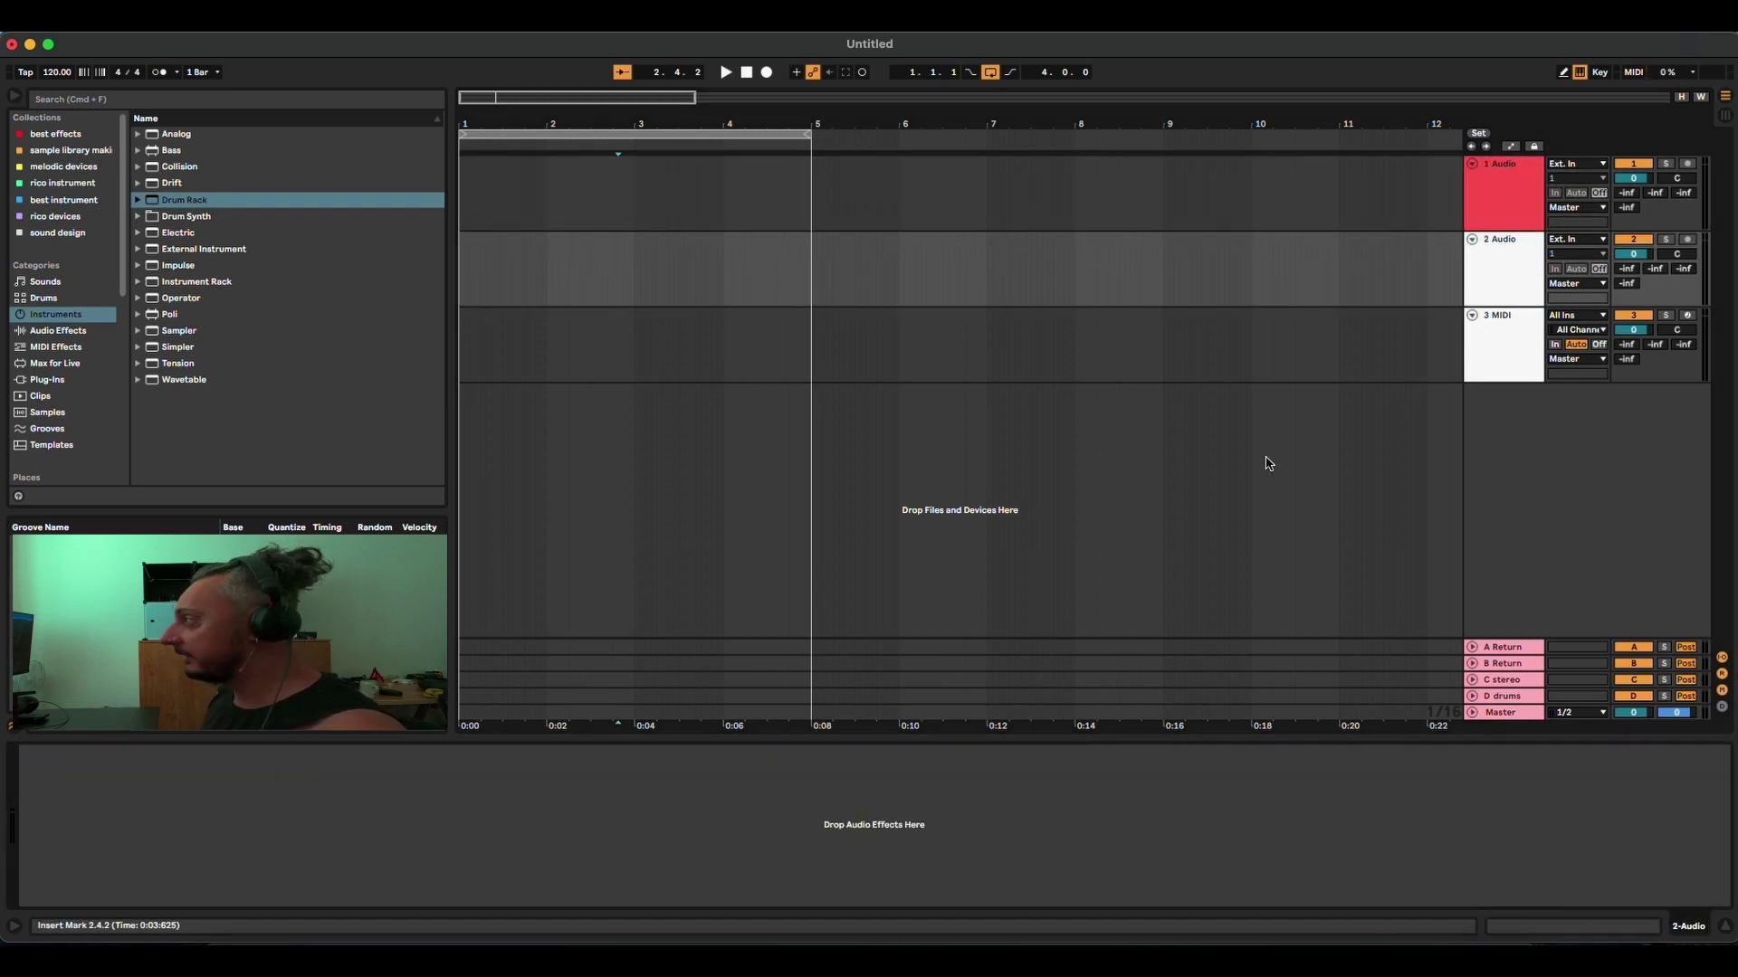
pyautogui.click(1455, 356)
pyautogui.click(1496, 350)
# Load the 808 Core Kit from a 'drum rack' search, fold its devices, and set the insert point after Utility.
pyautogui.press('super+f')
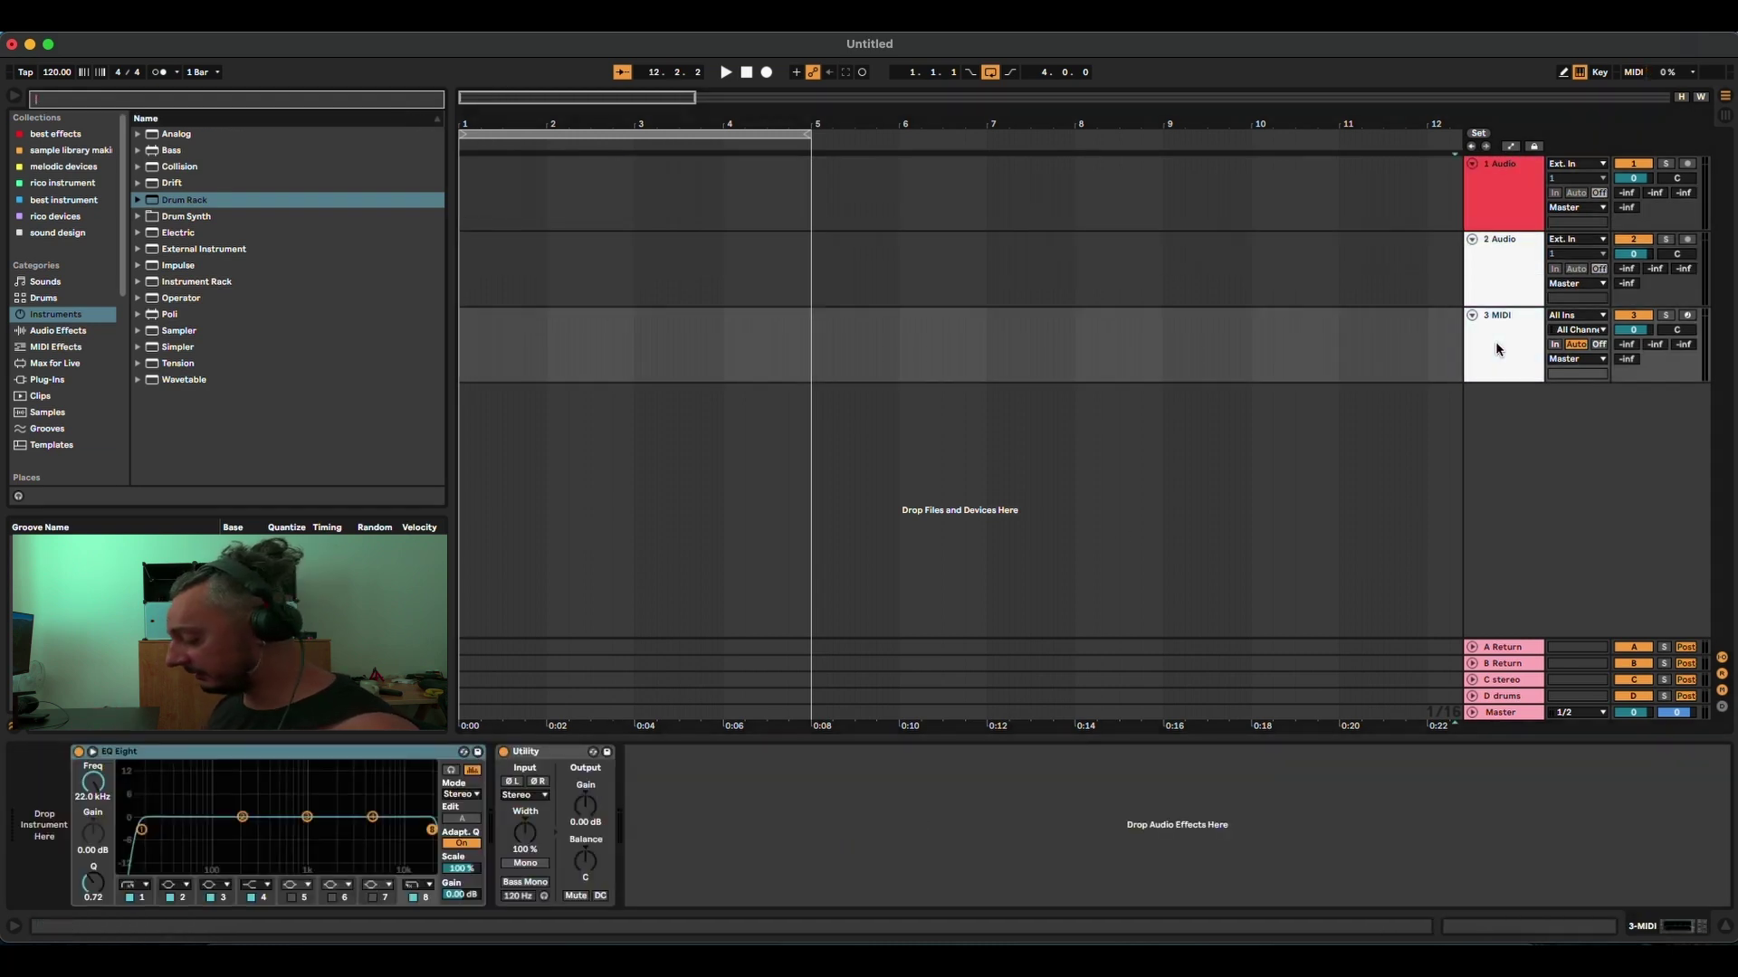
pyautogui.write('drum rack')
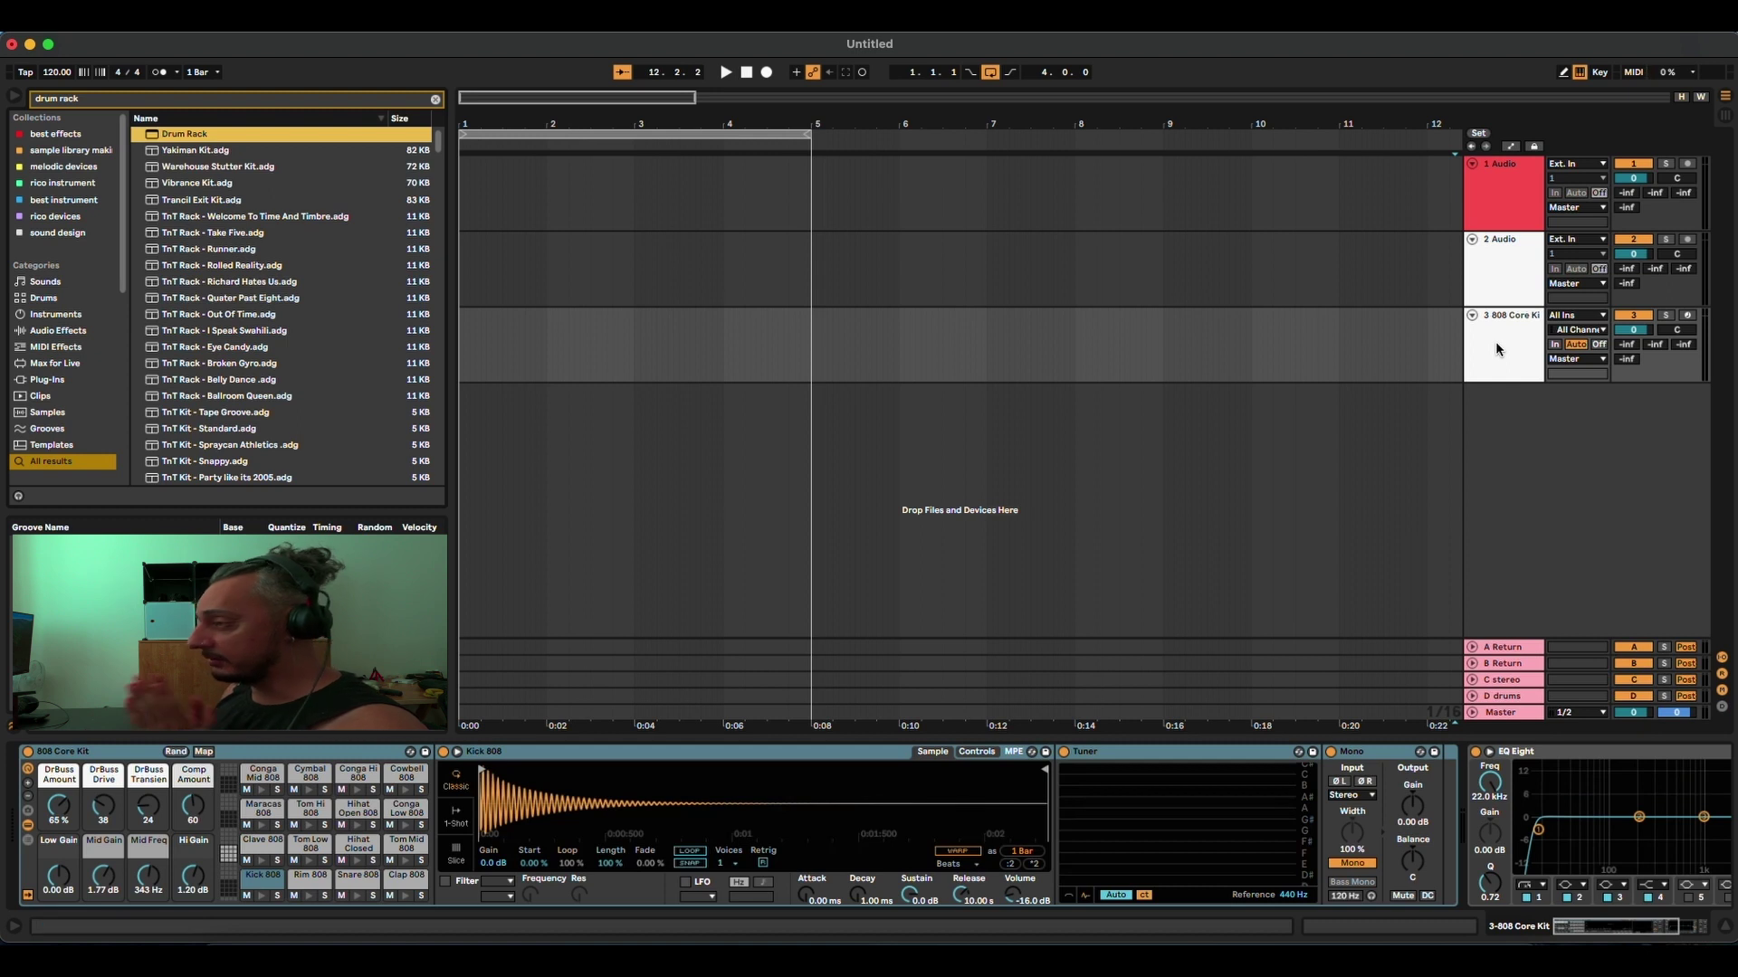
pyautogui.doubleClick(99, 752)
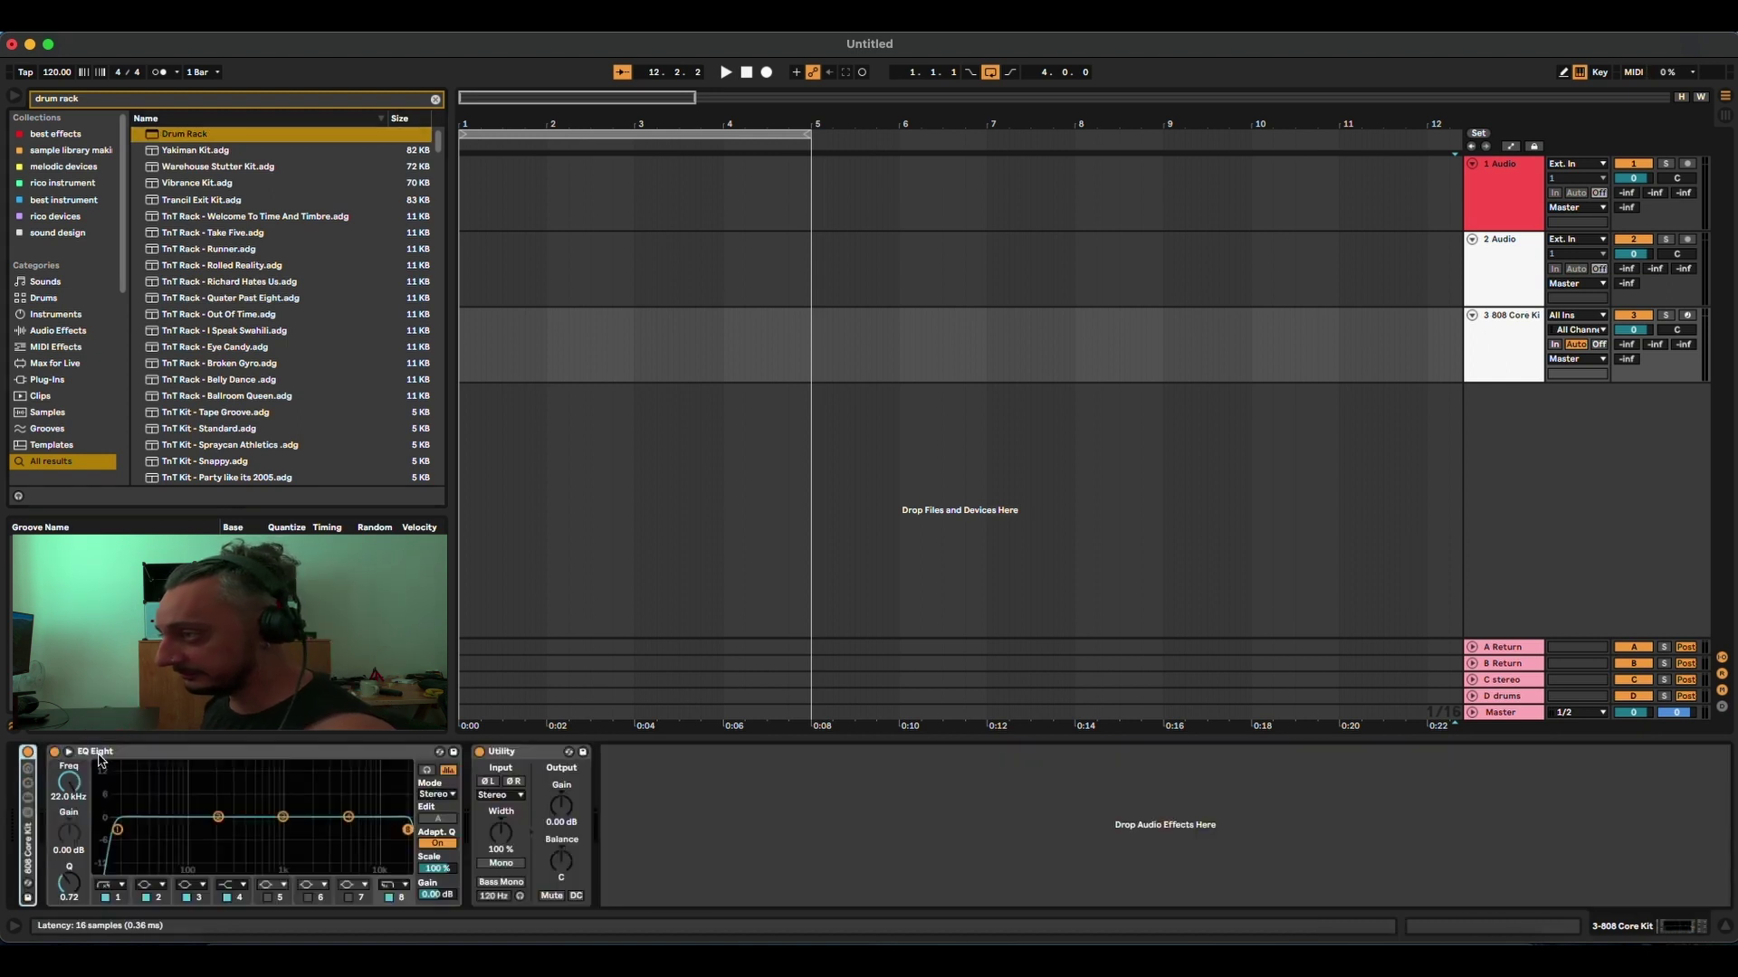
pyautogui.doubleClick(109, 752)
pyautogui.doubleClick(116, 753)
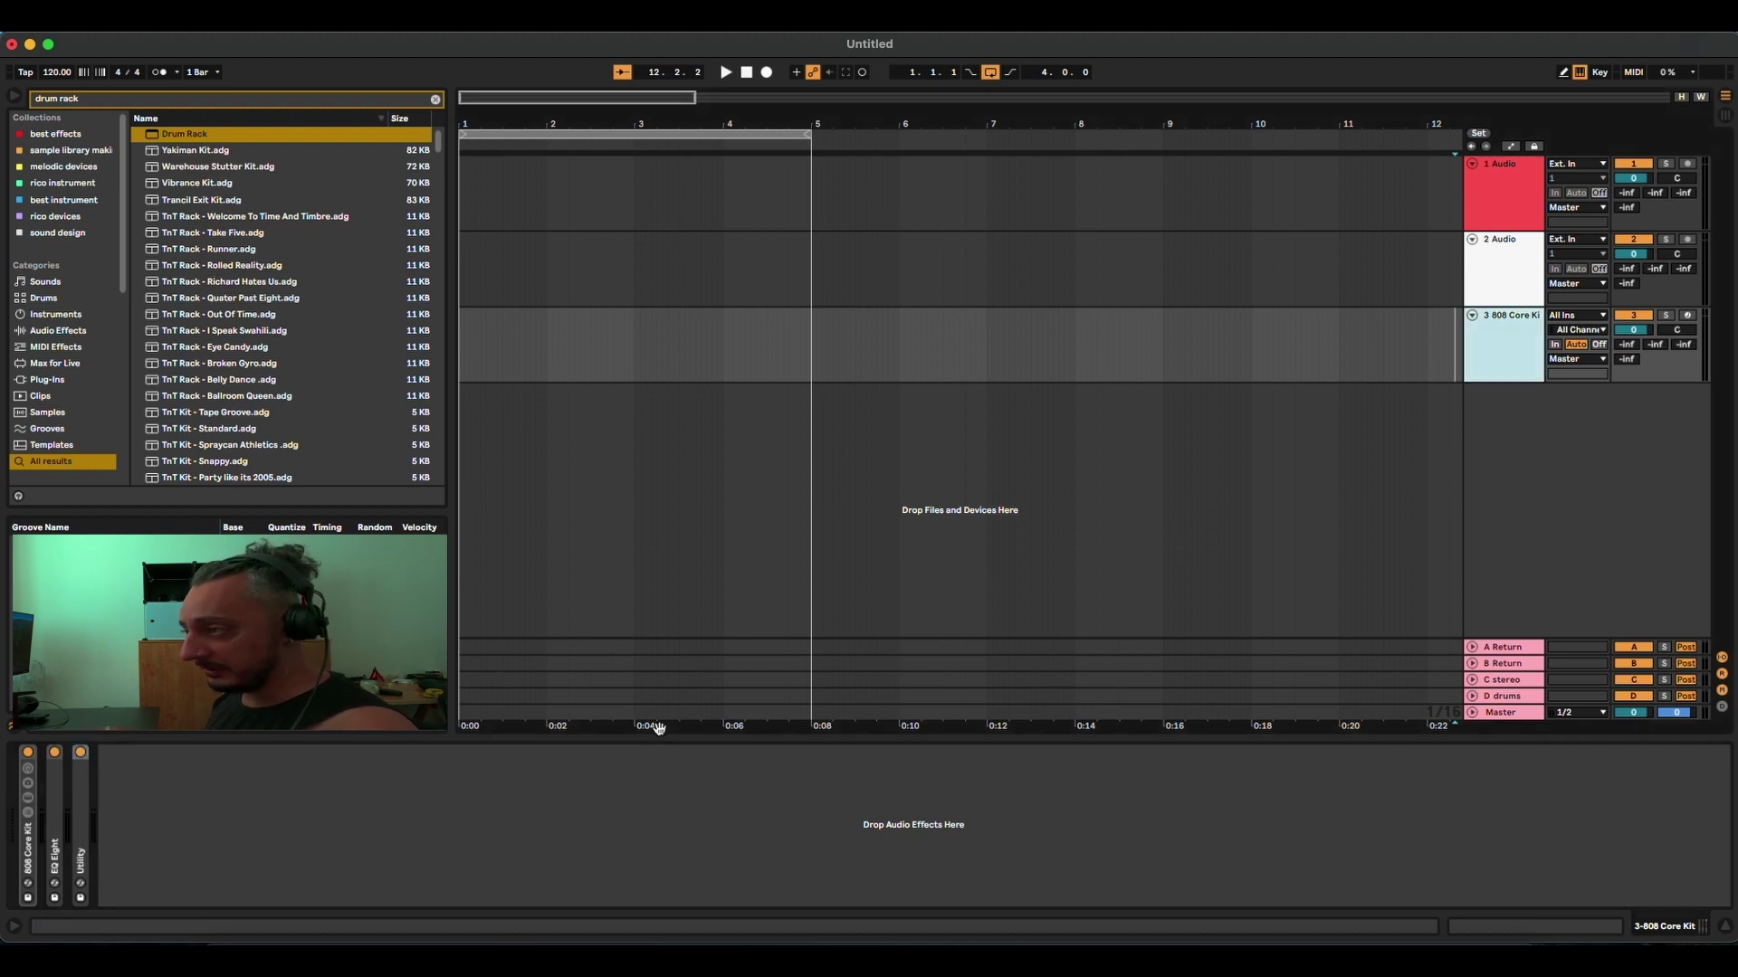
pyautogui.click(660, 778)
# Search 'glue' and load Glue Compressor onto the 808 Core Kit track.
pyautogui.press('super+f')
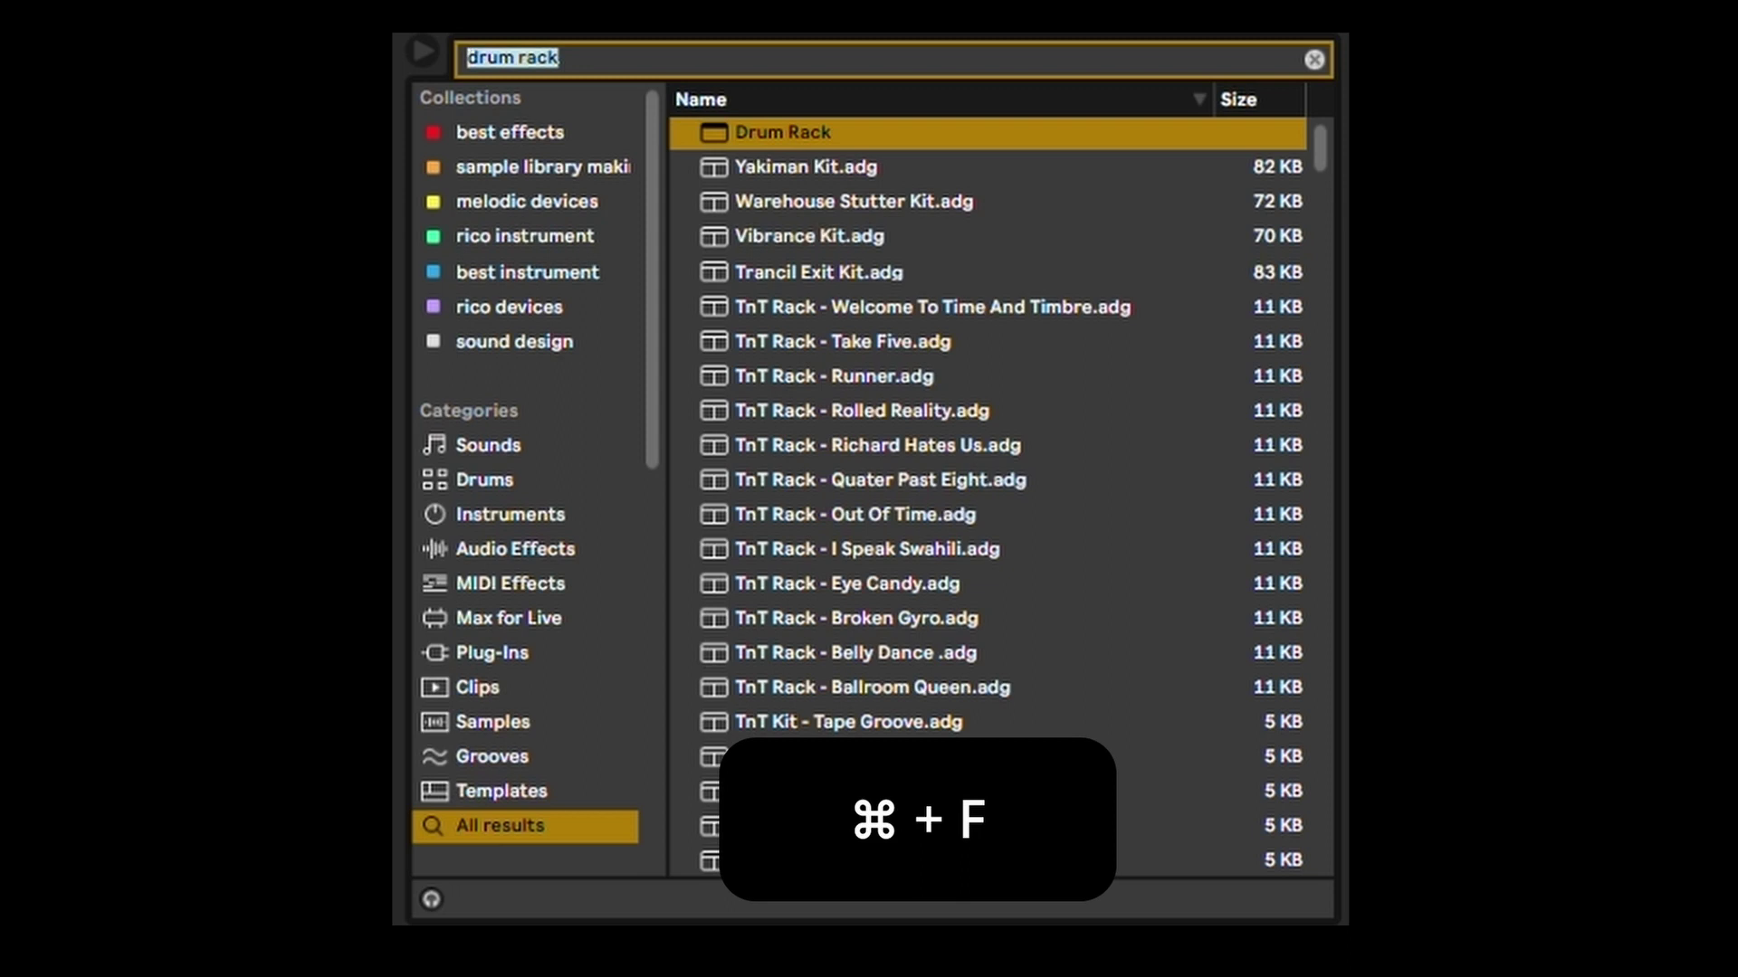
pyautogui.write('glue')
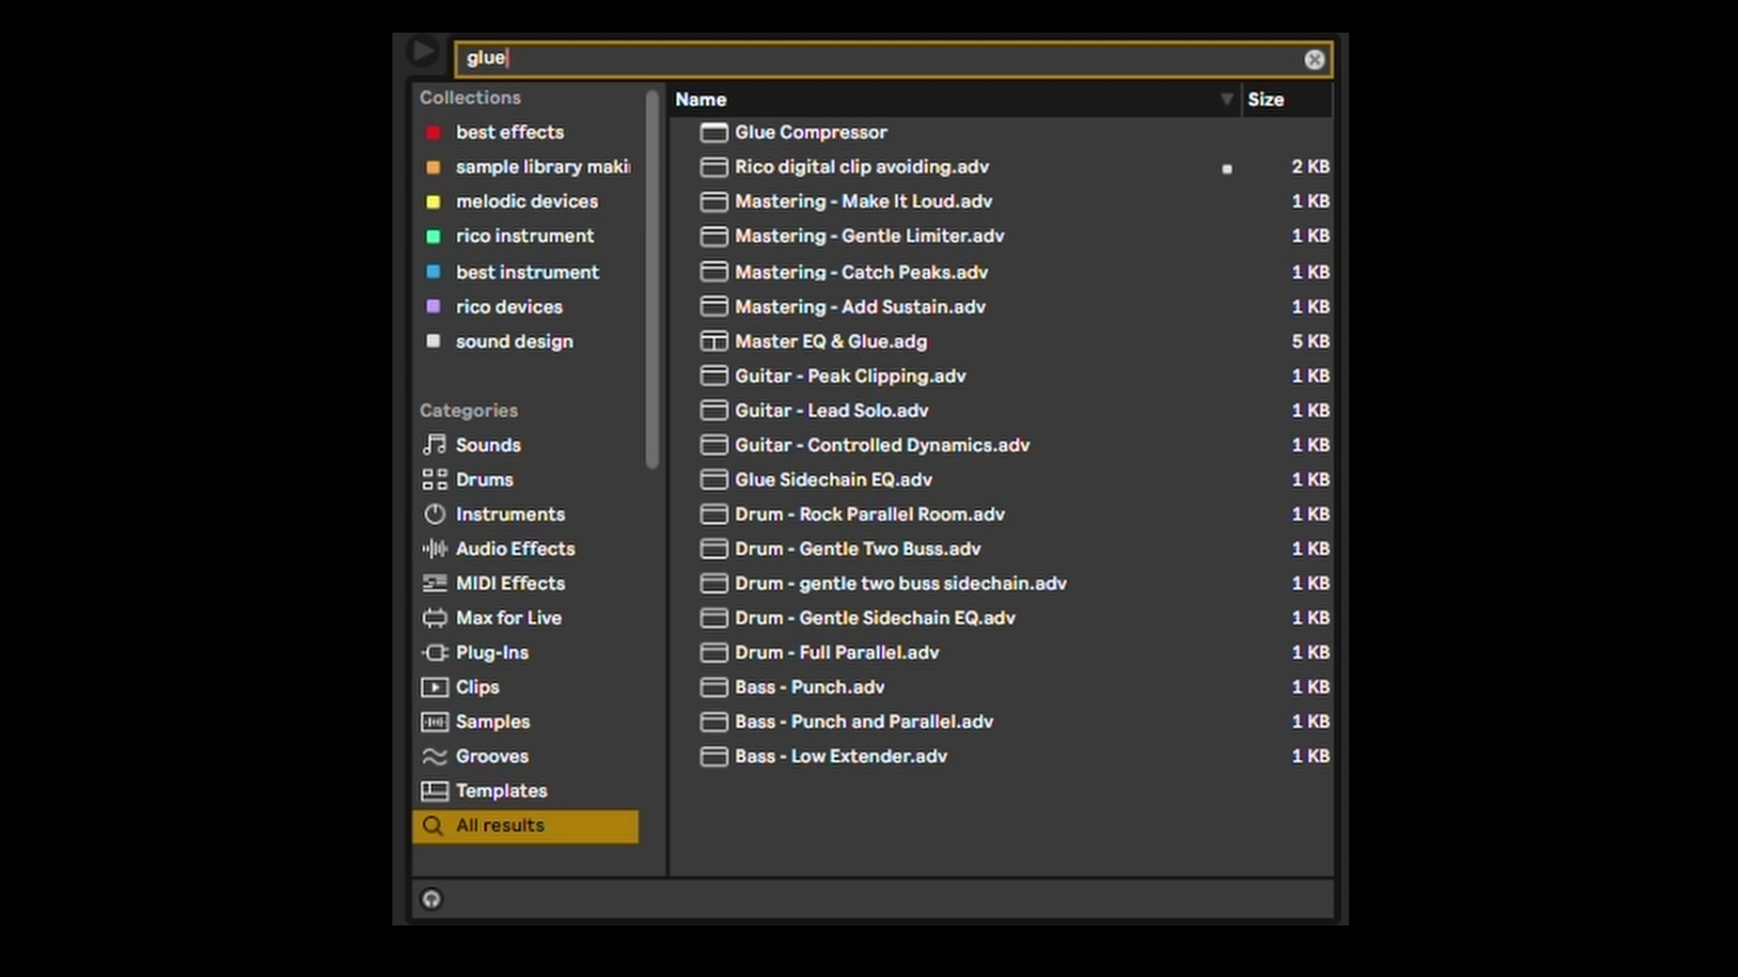
pyautogui.press('Down')
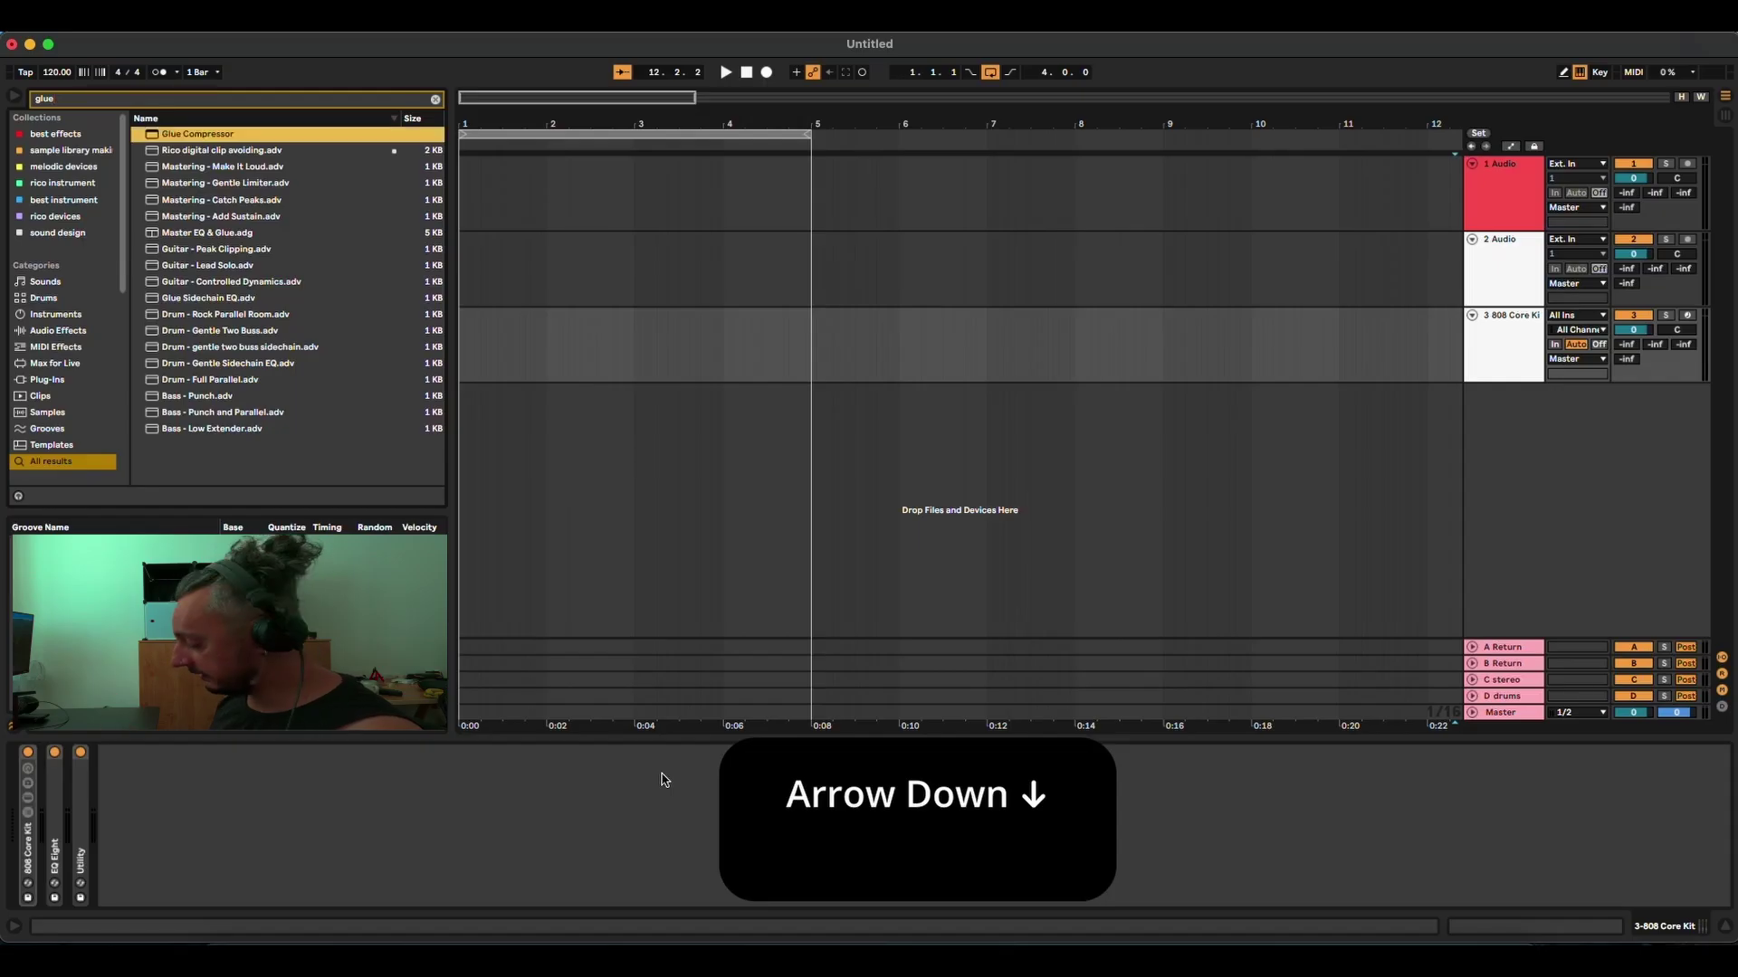
pyautogui.press('Return')
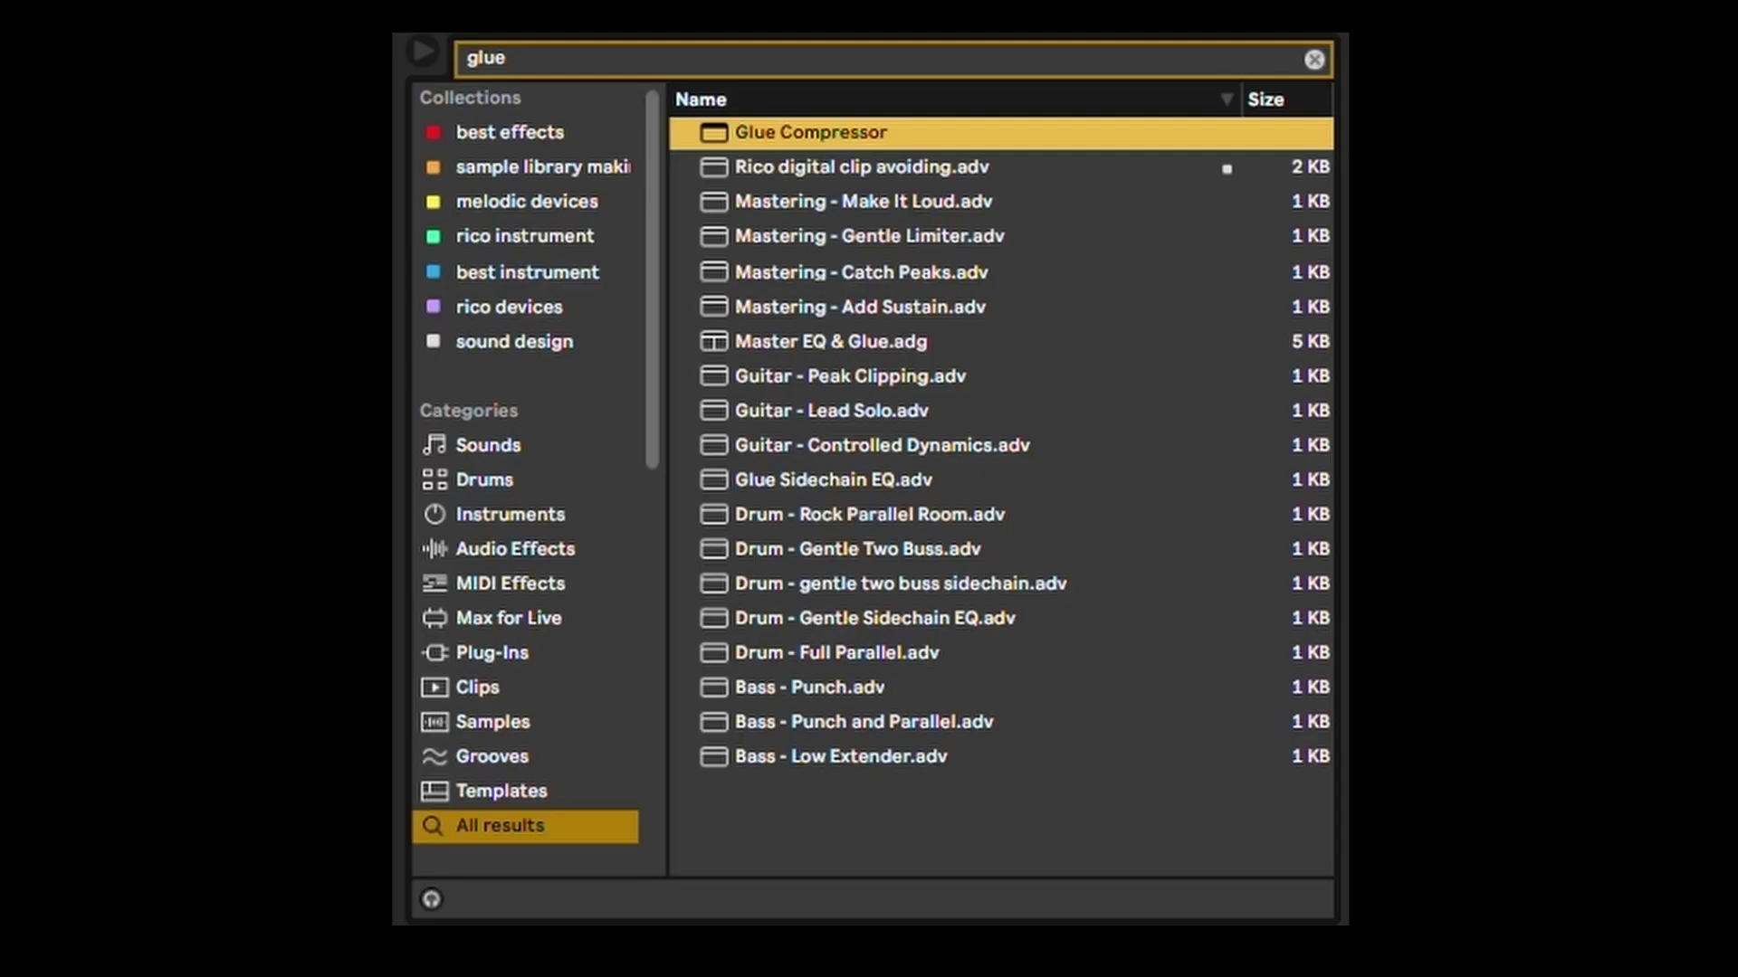
# Search 'rev' and highlight the plain Reverb result.
pyautogui.press('super+f')
pyautogui.write('rev')
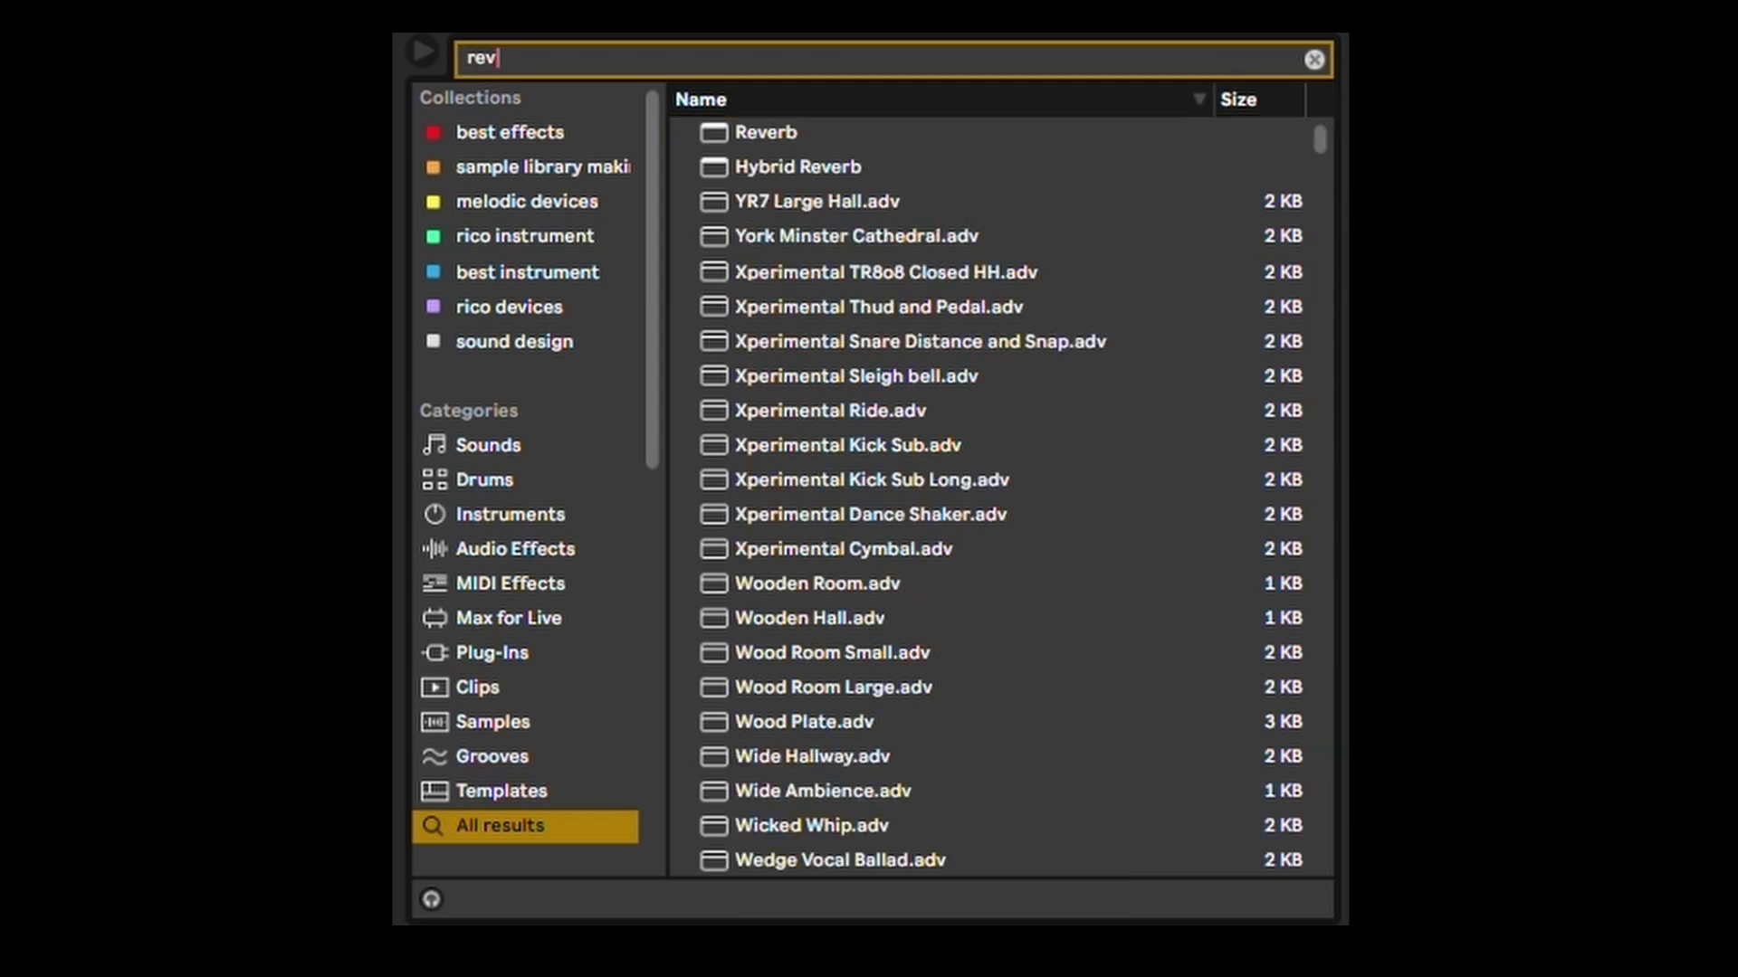
pyautogui.press('Down')
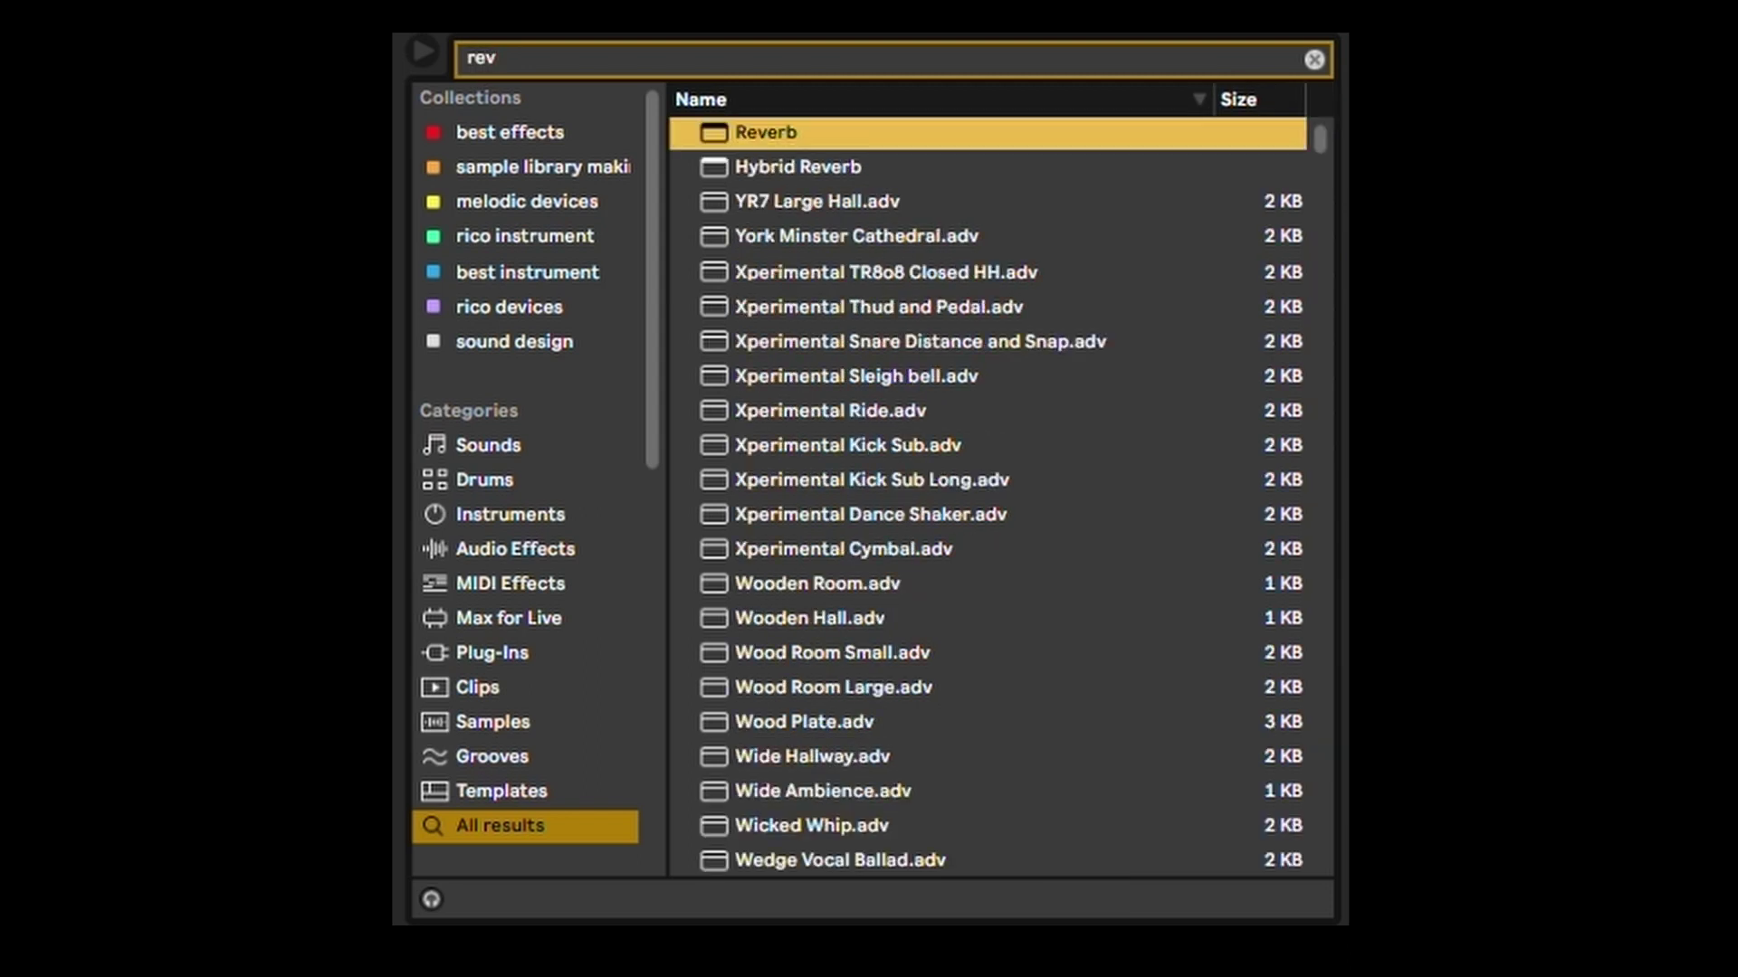
pyautogui.press('Down')
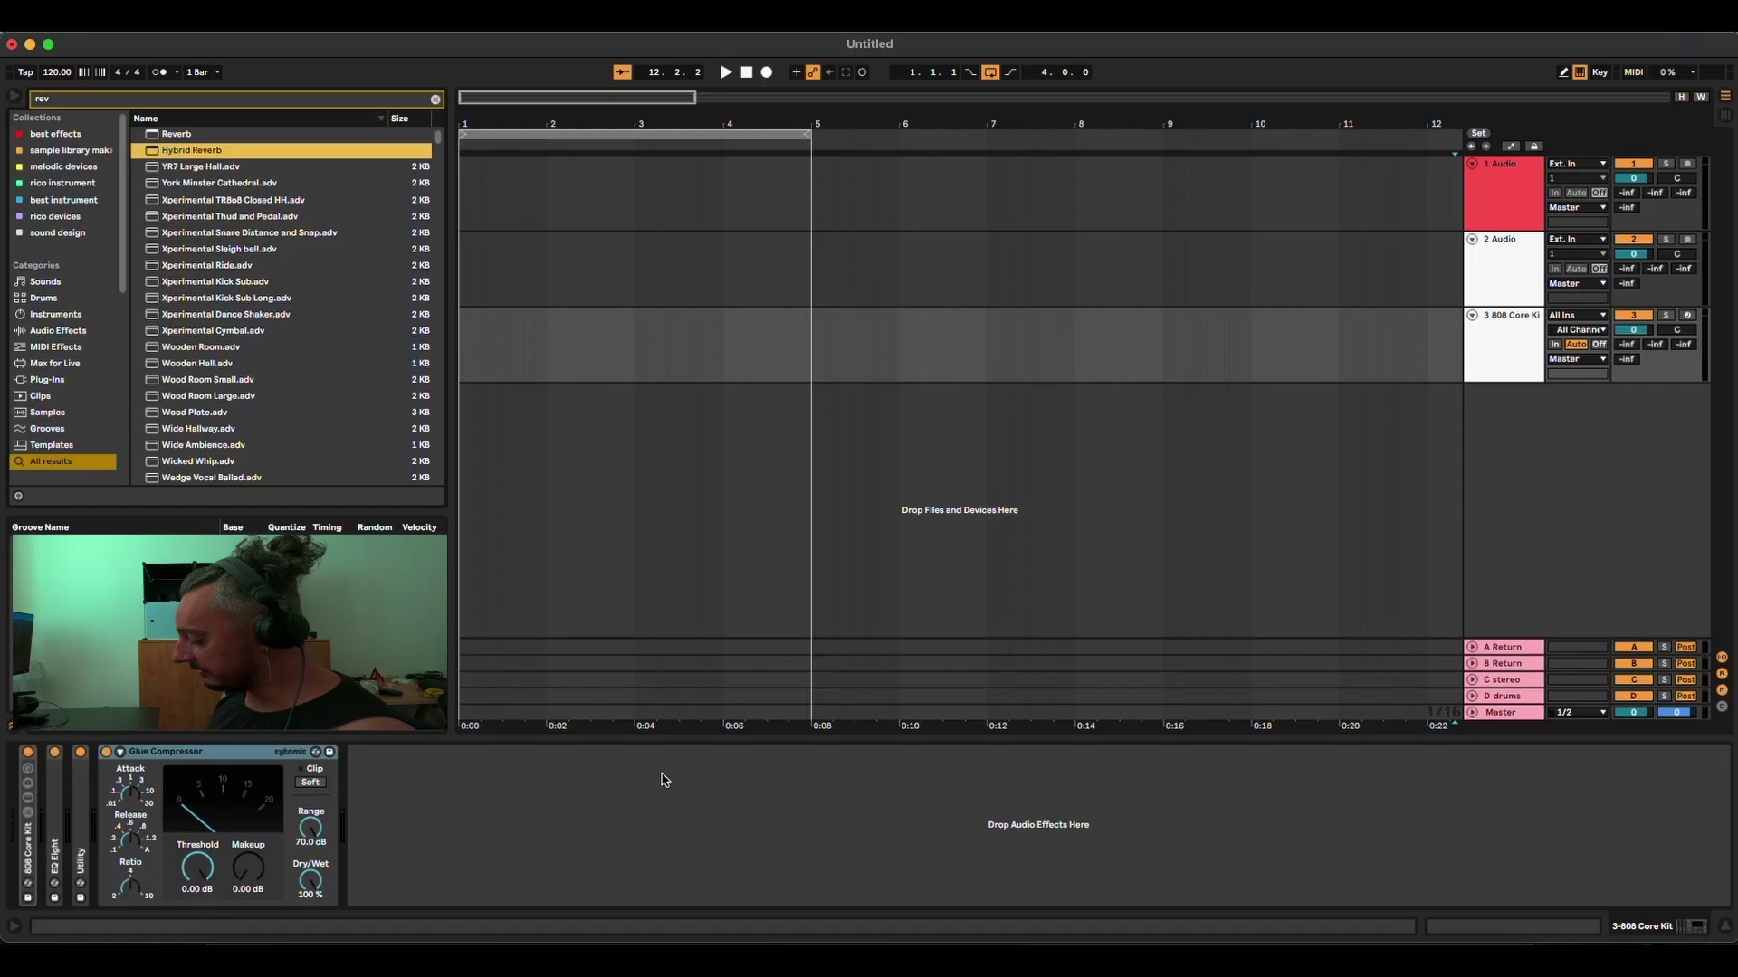
pyautogui.press('Up')
# Add Reverb after Glue Compressor, then load EQ Eight via an 'eight' search.
pyautogui.moveTo(661, 774); pyautogui.dragTo(665, 781)
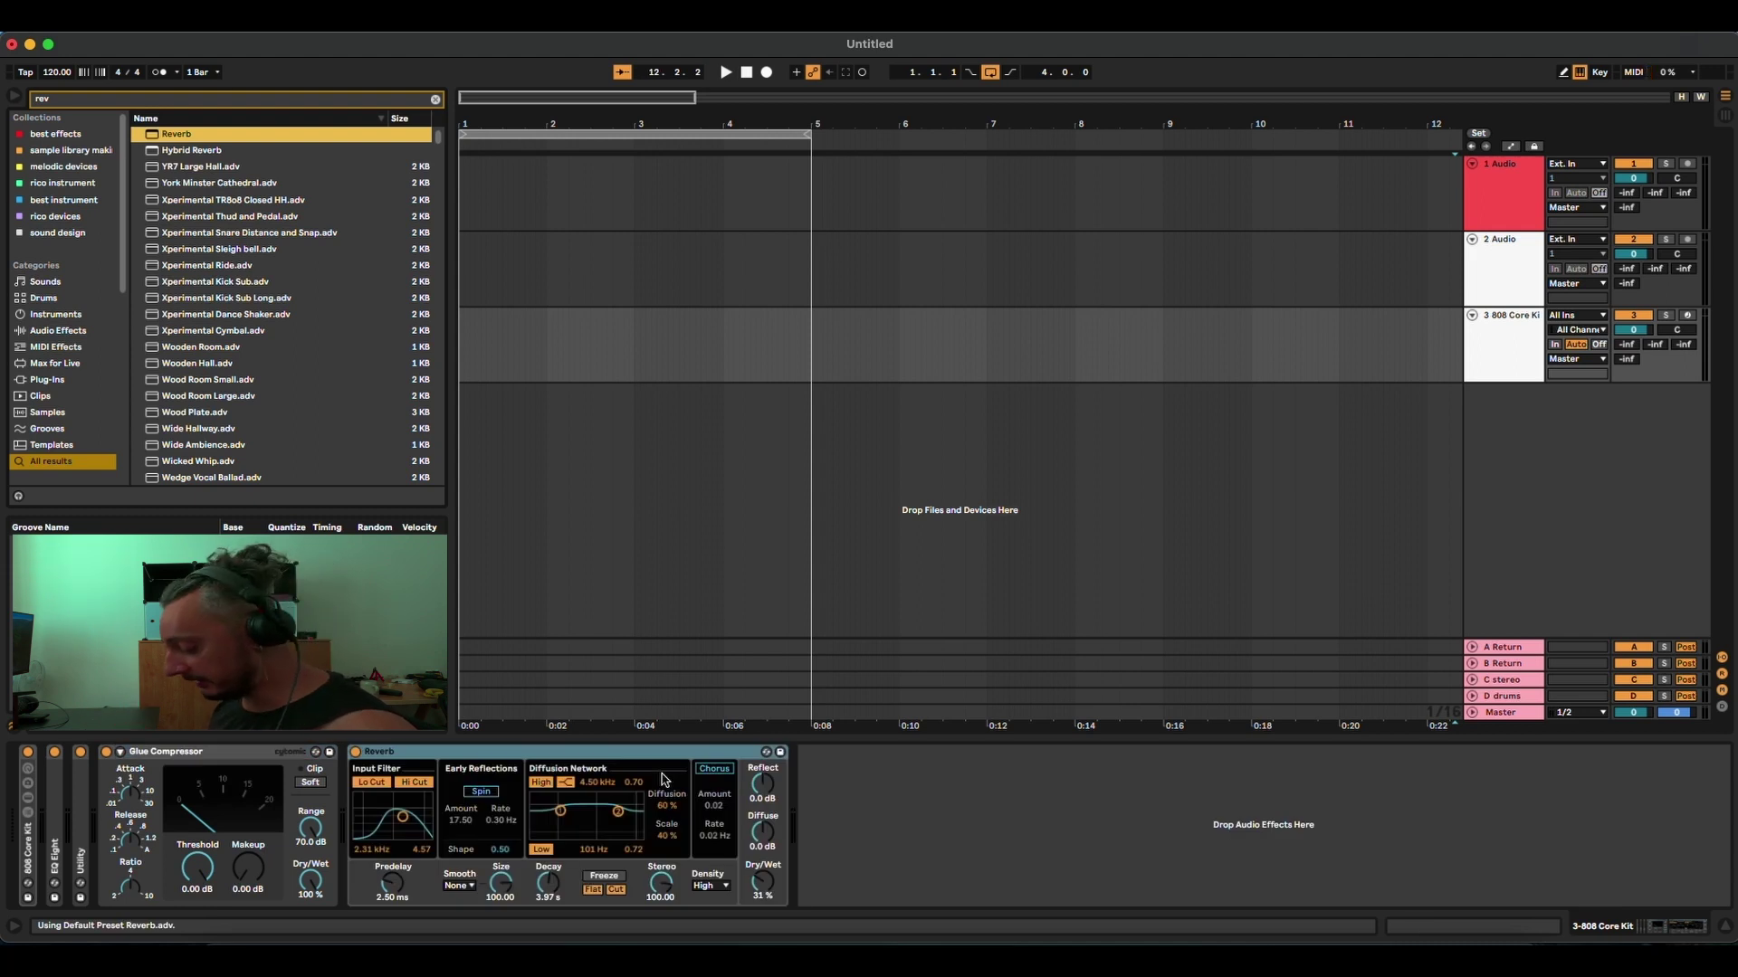
pyautogui.press('super+f')
pyautogui.write('eight')
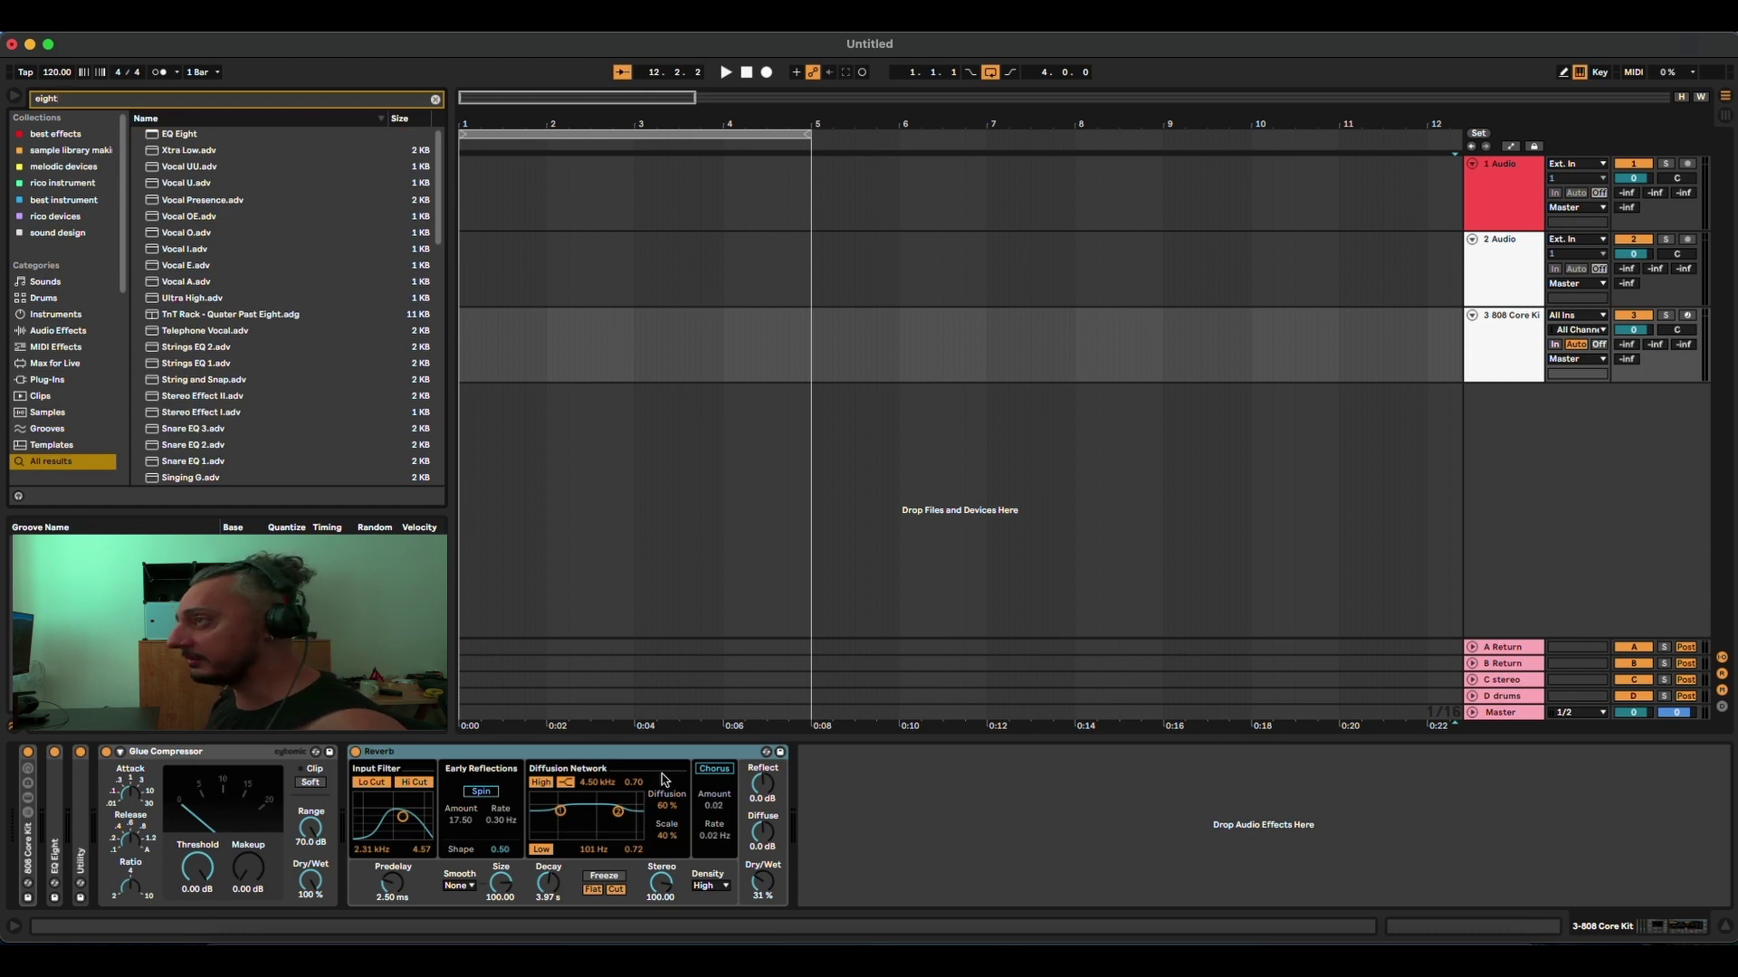
pyautogui.press('Down')
pyautogui.press('Return')
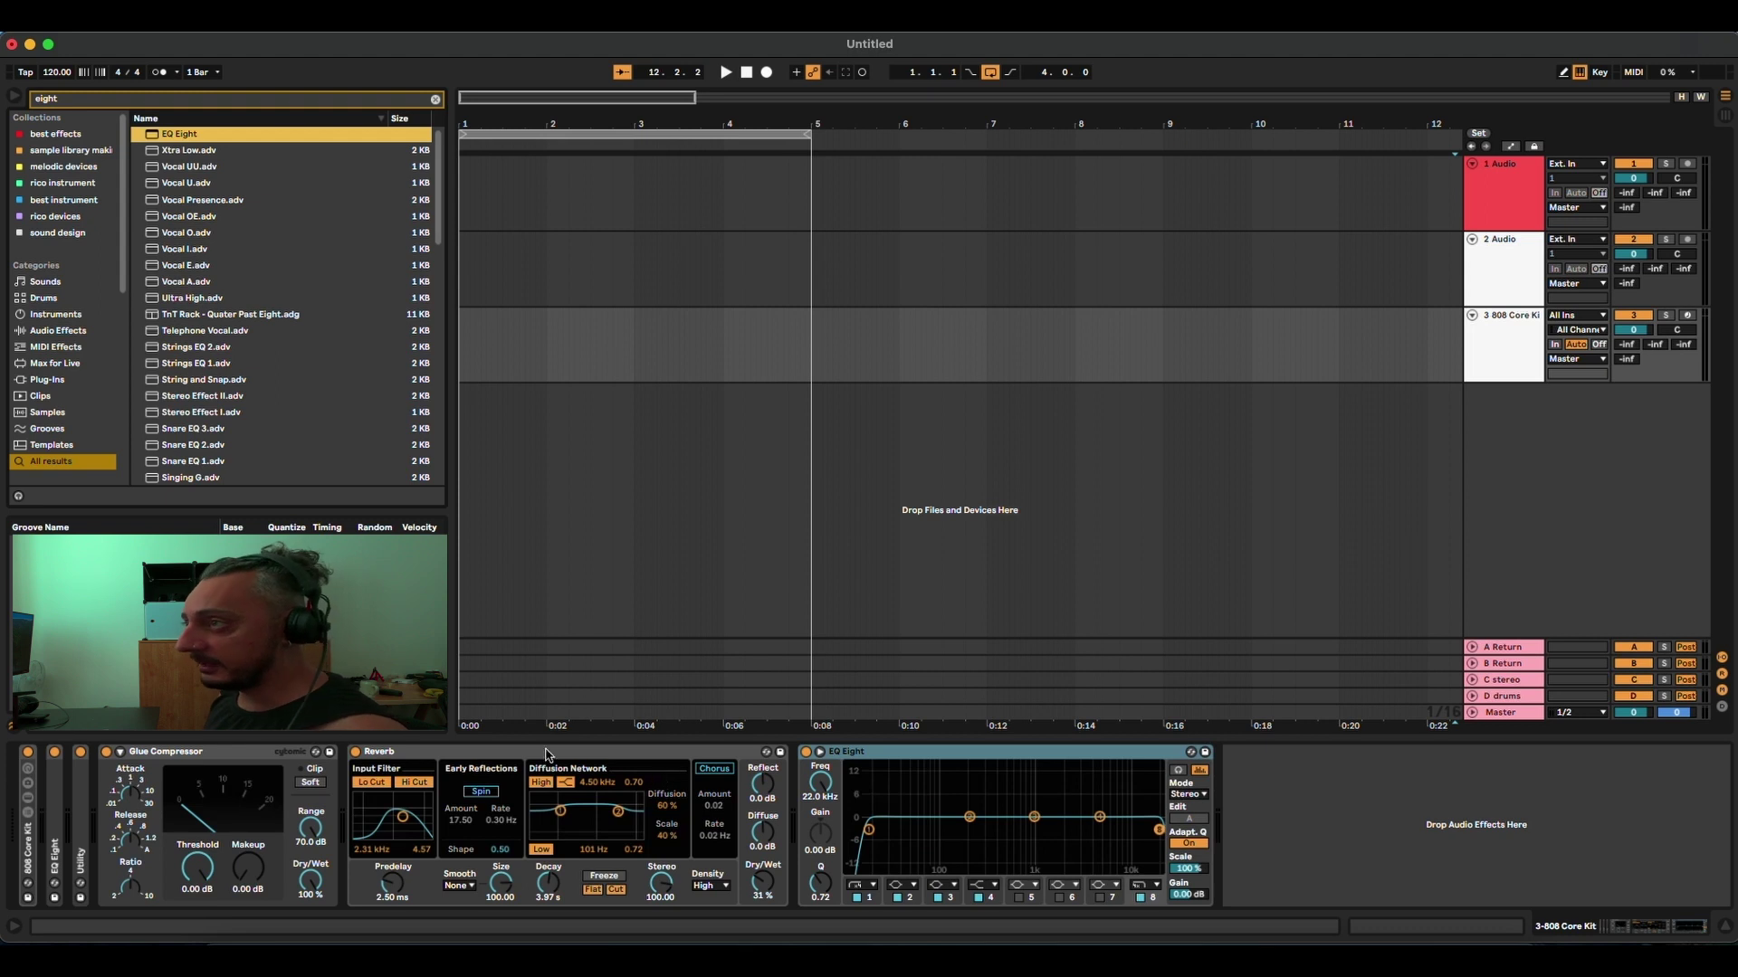
# Drag the Glue Compressor preset Mastering - Add Sustain onto the chain after EQ Eight.
pyautogui.click(33, 332)
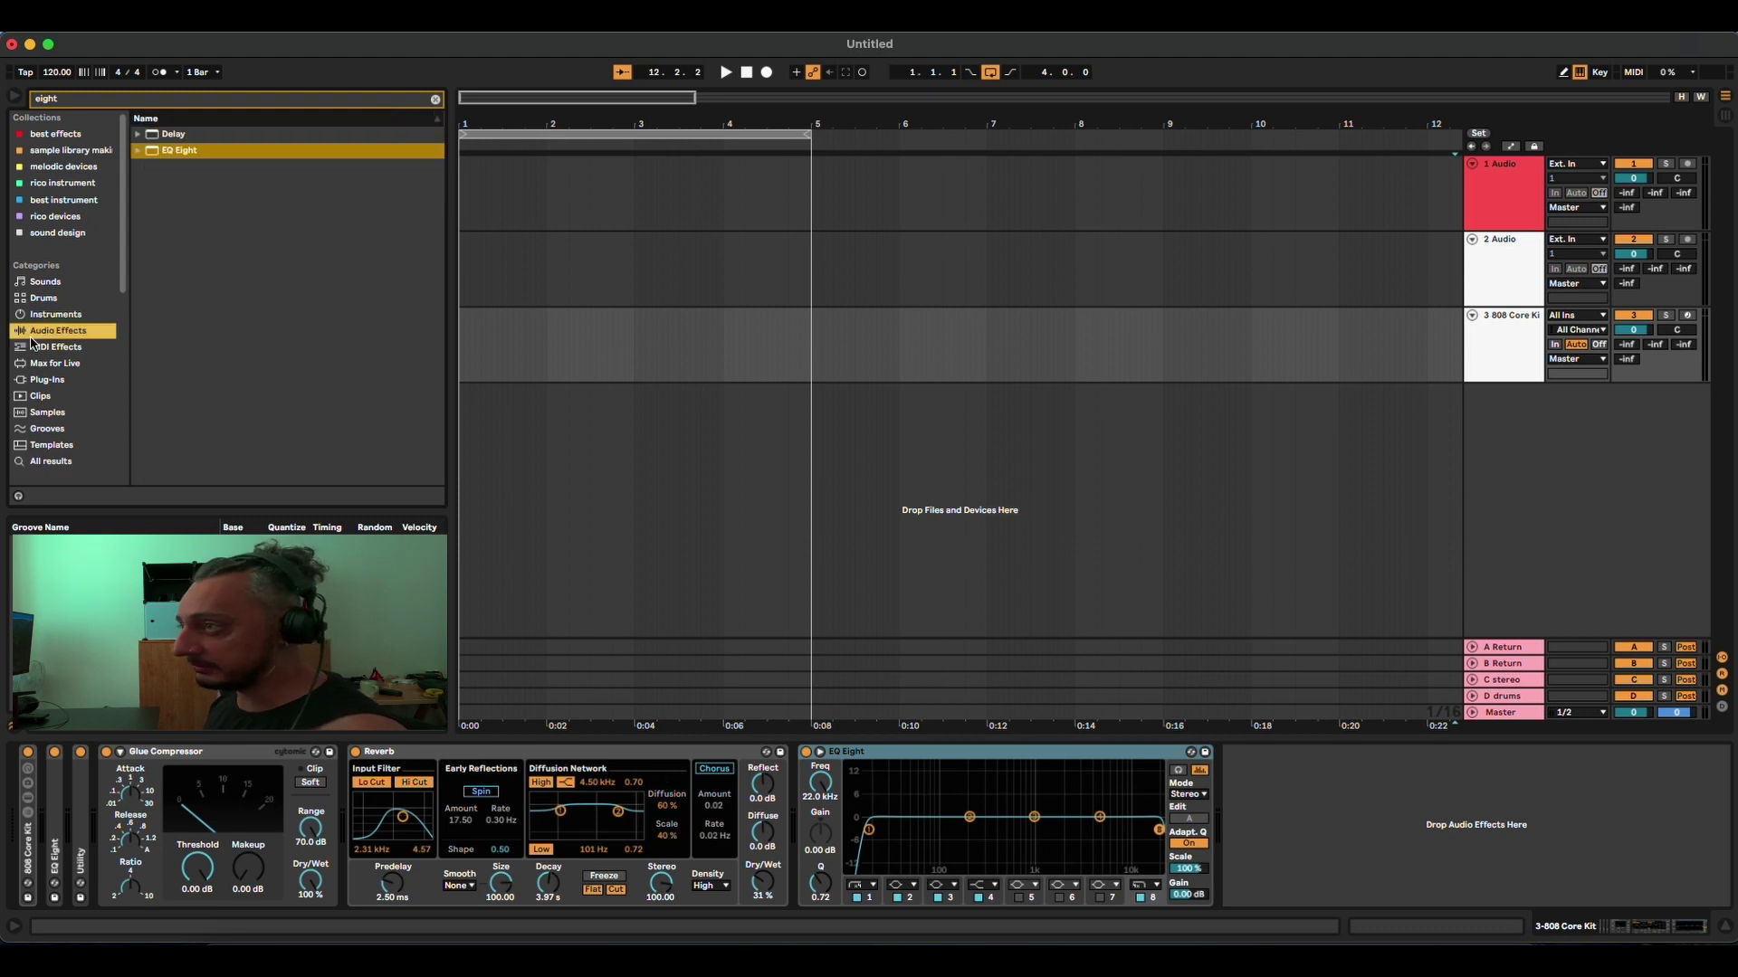
pyautogui.click(436, 98)
pyautogui.scroll(-2, 271, 299)
pyautogui.click(149, 356)
pyautogui.click(137, 346)
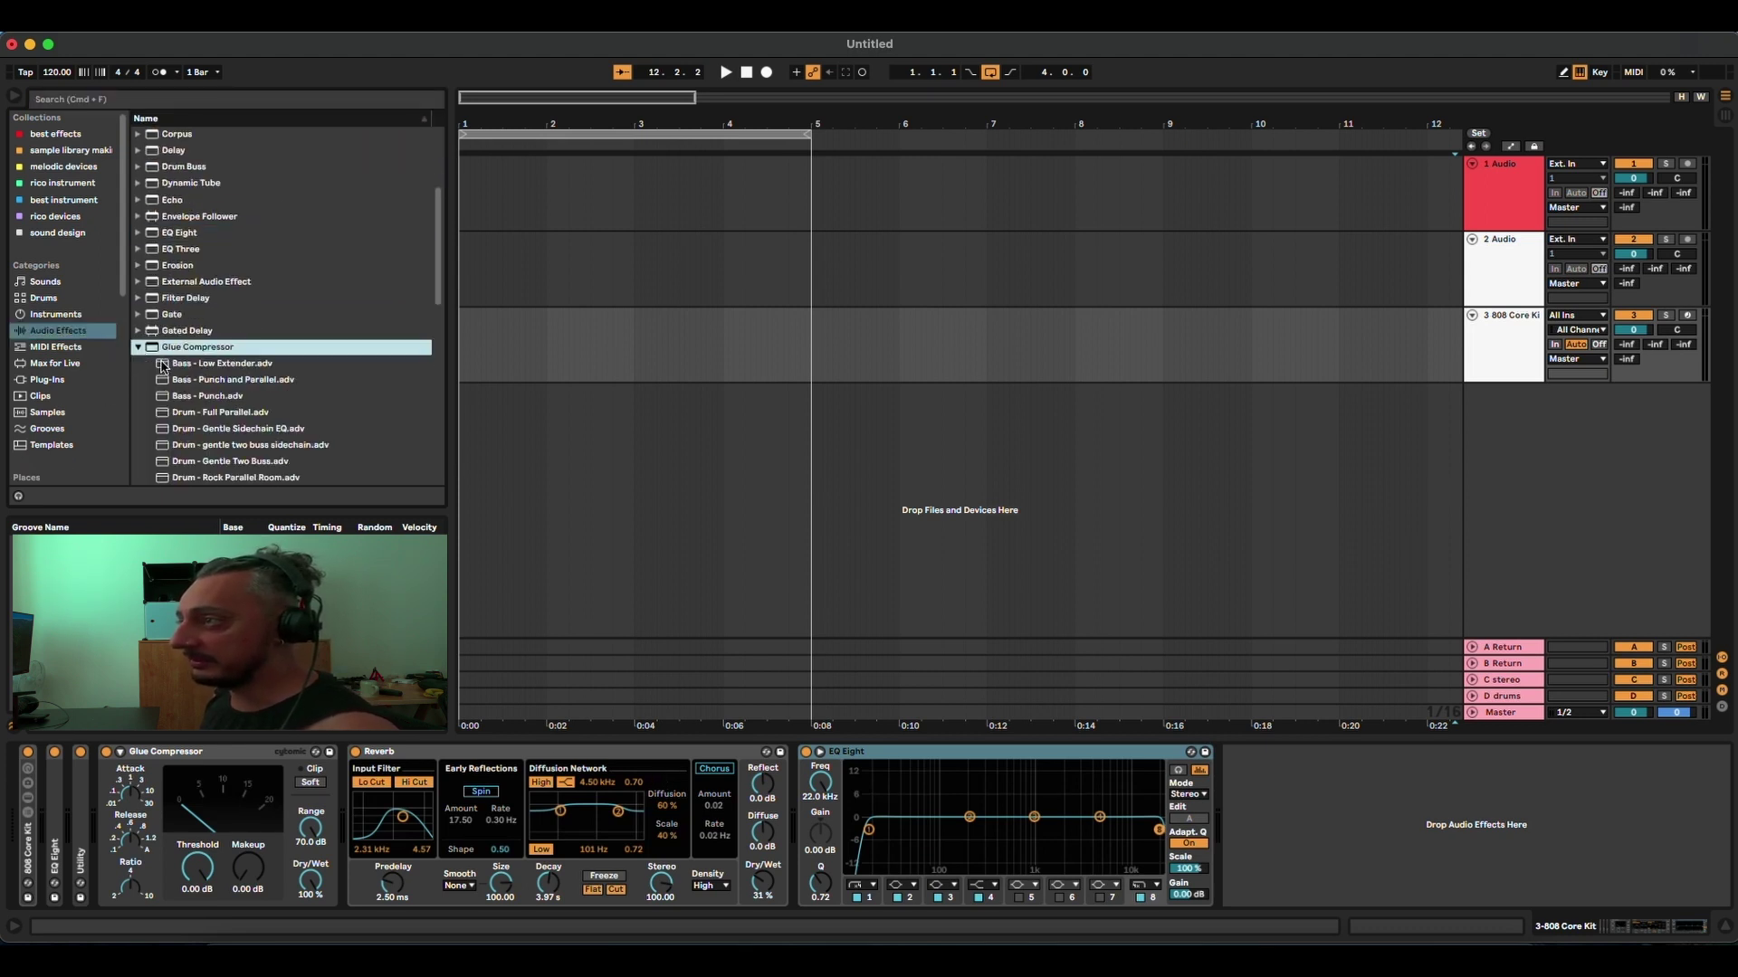
pyautogui.scroll(-3, 204, 423)
pyautogui.moveTo(207, 415); pyautogui.dragTo(1348, 805)
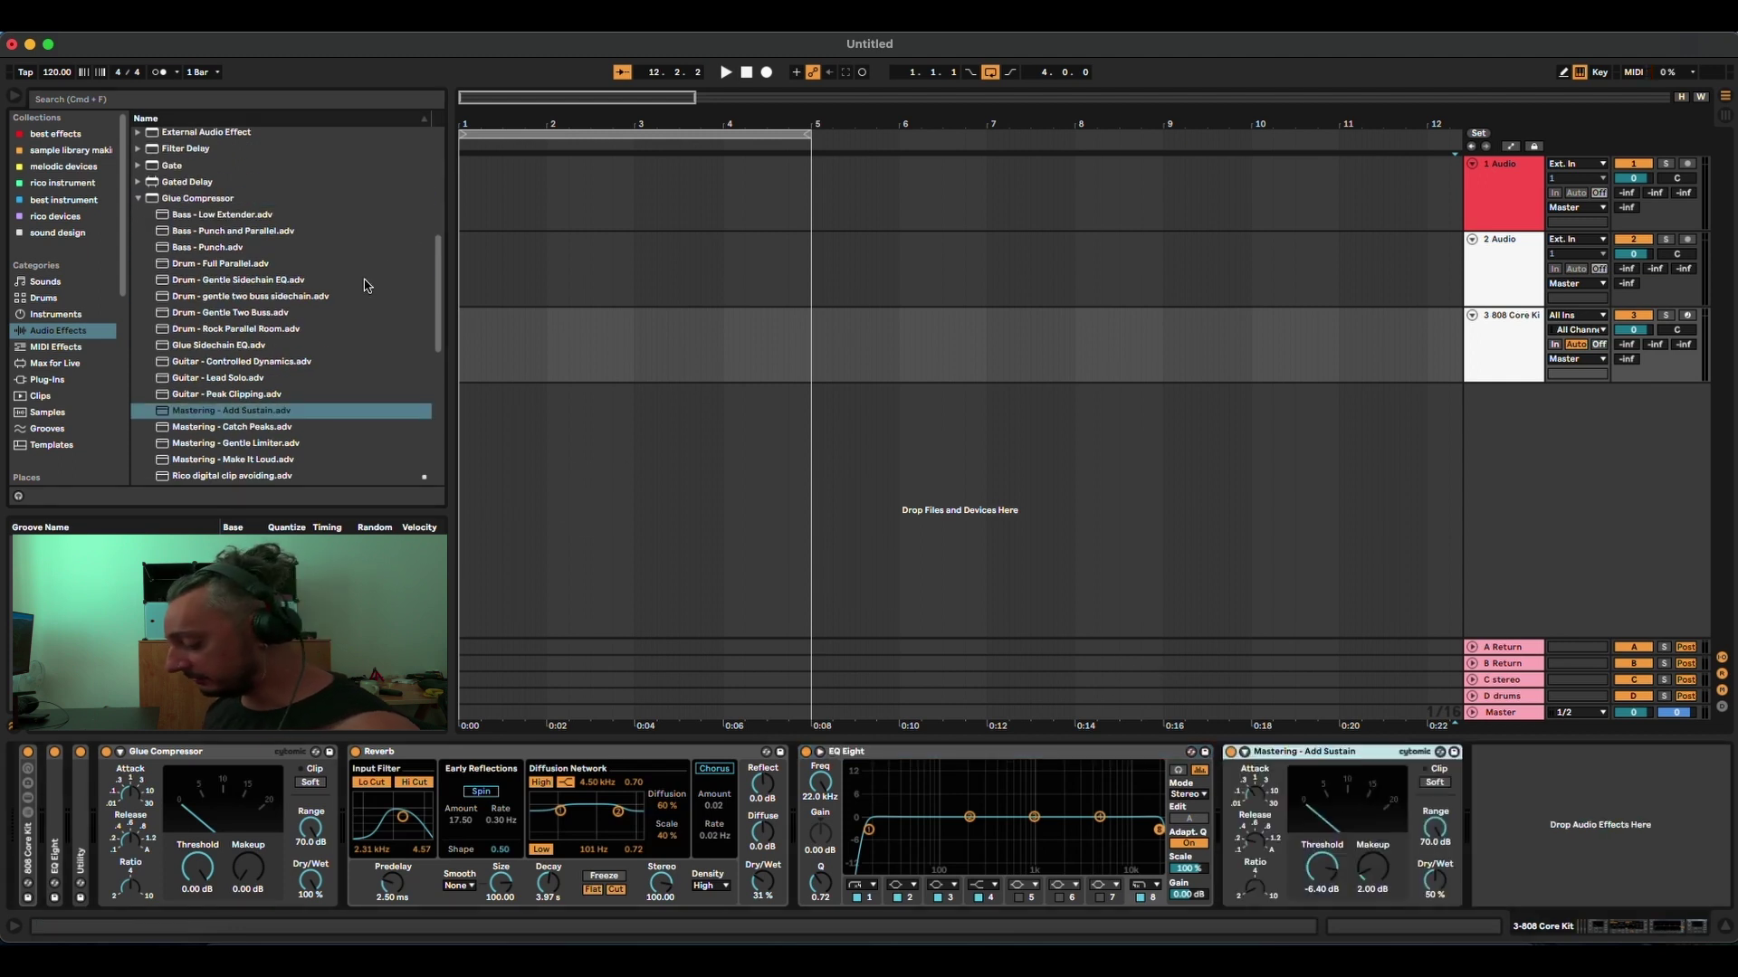
# Browse the Compressor presets in Audio Effects, pick Mix Gel, then collapse the list.
pyautogui.press('super+f')
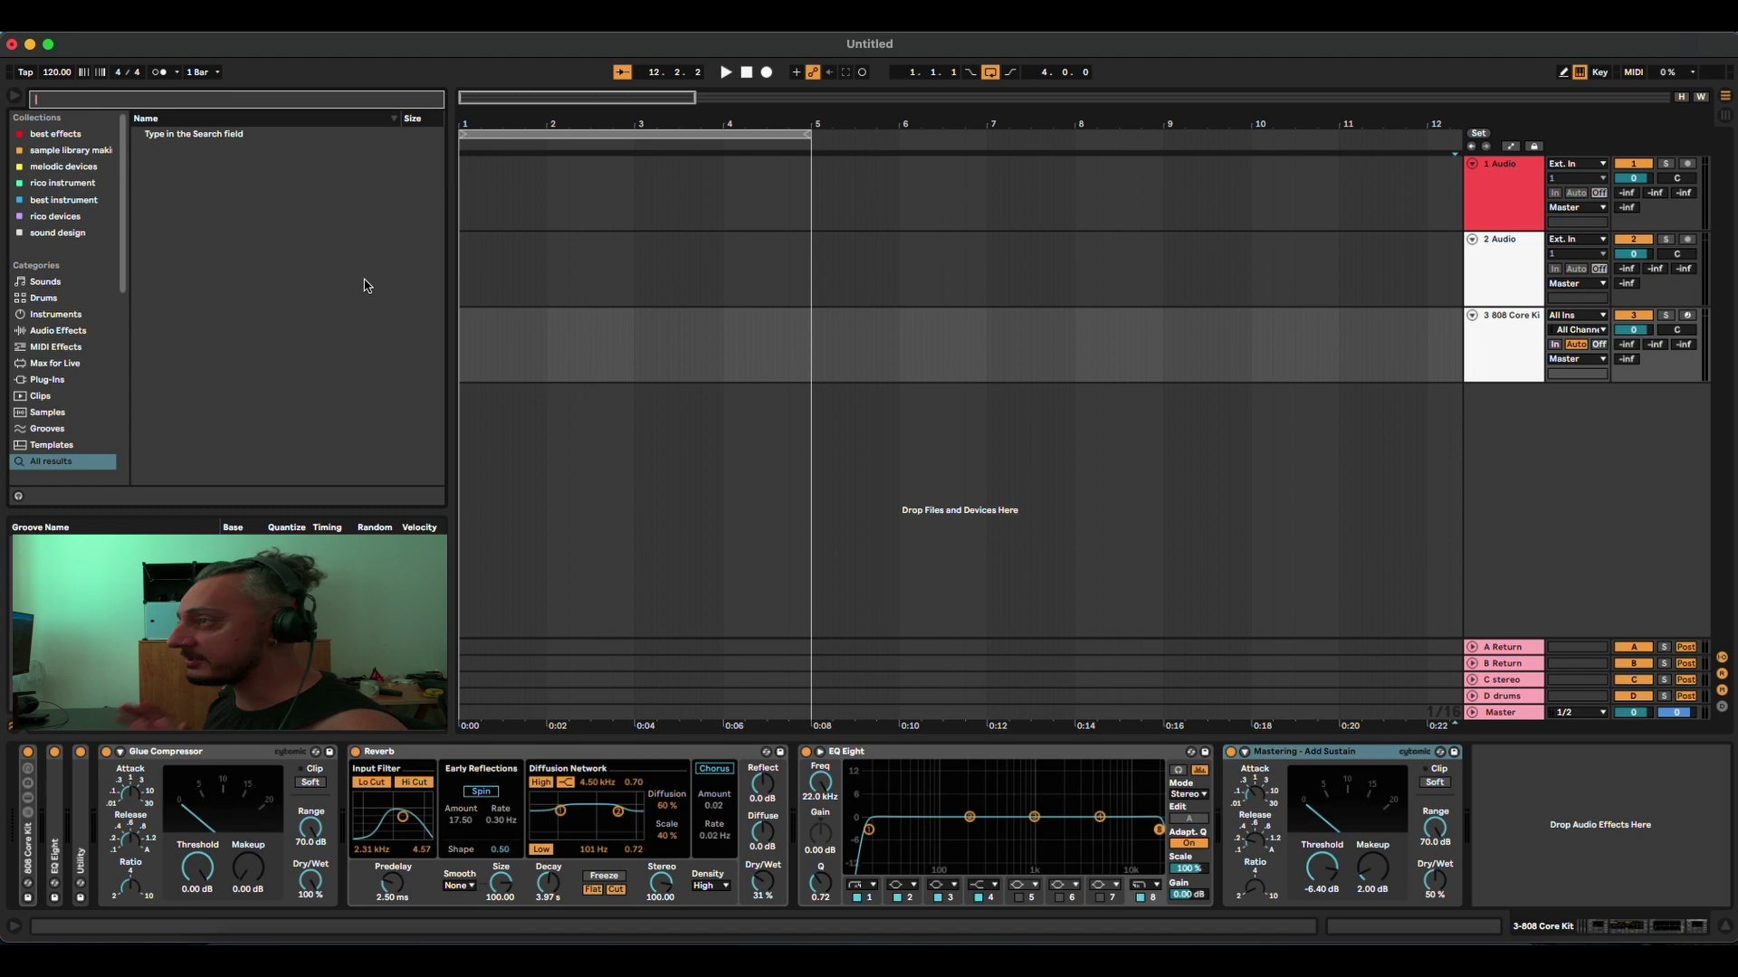
pyautogui.click(55, 330)
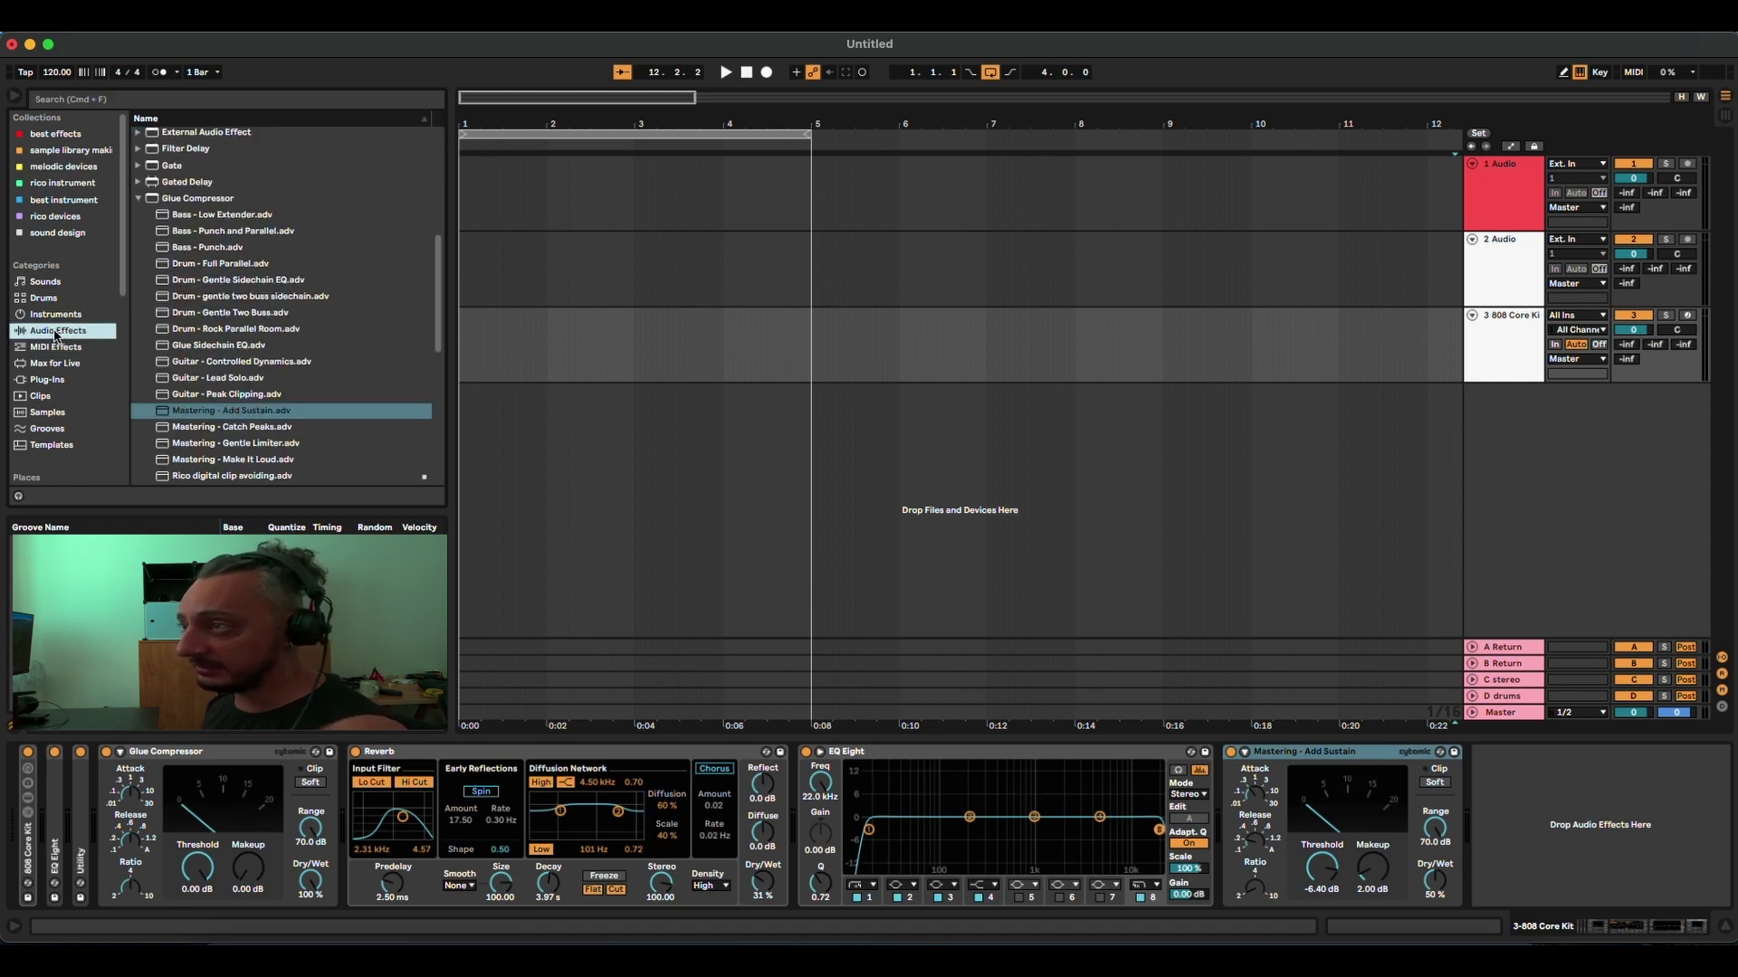
pyautogui.scroll(-3, 258, 395)
pyautogui.scroll(10, 258, 395)
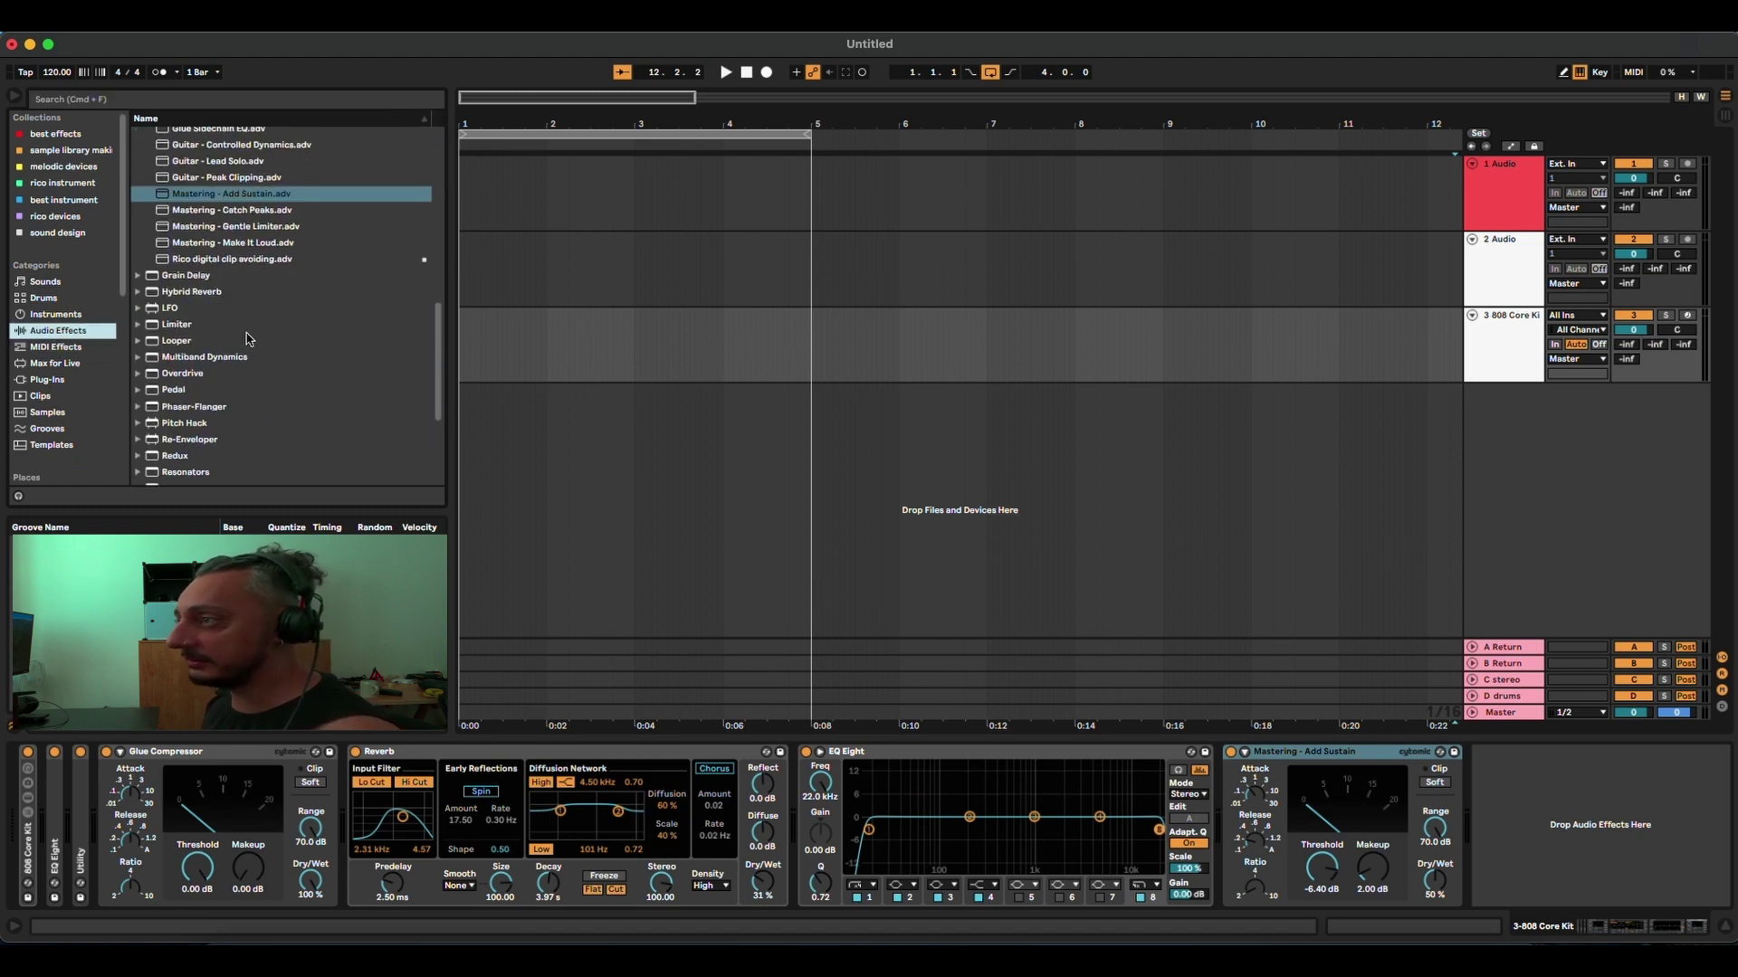
pyautogui.click(187, 268)
pyautogui.scroll(-3, 246, 396)
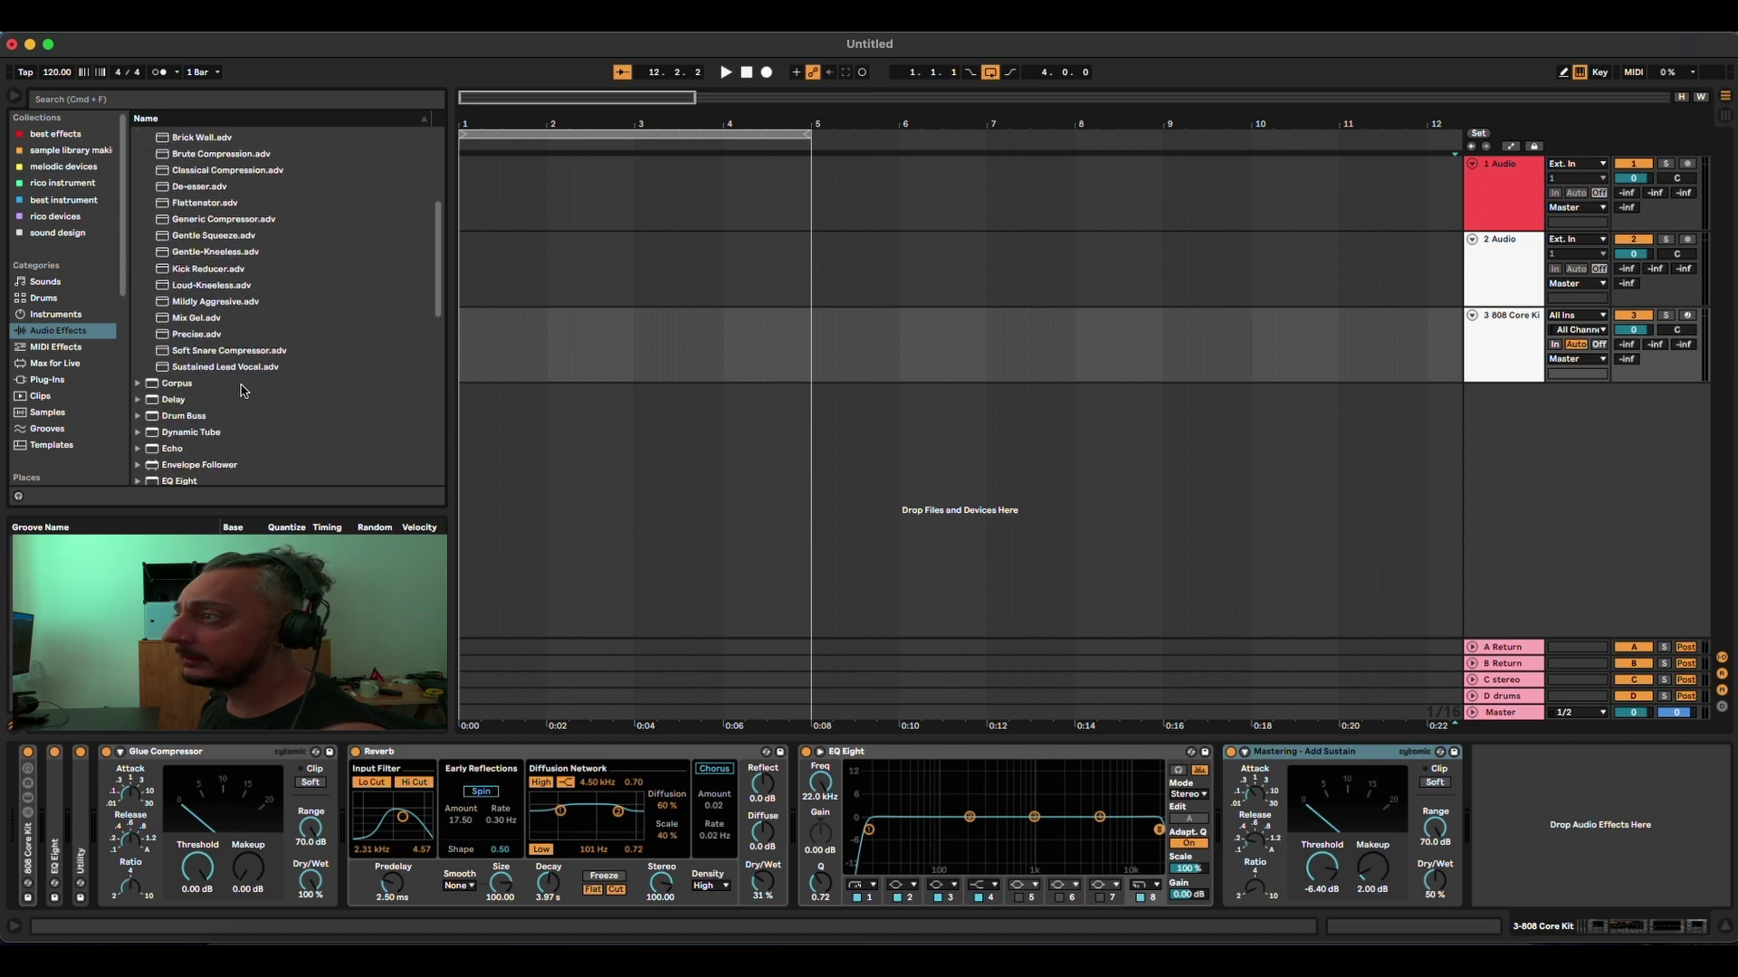
pyautogui.click(208, 327)
pyautogui.scroll(1, 272, 376)
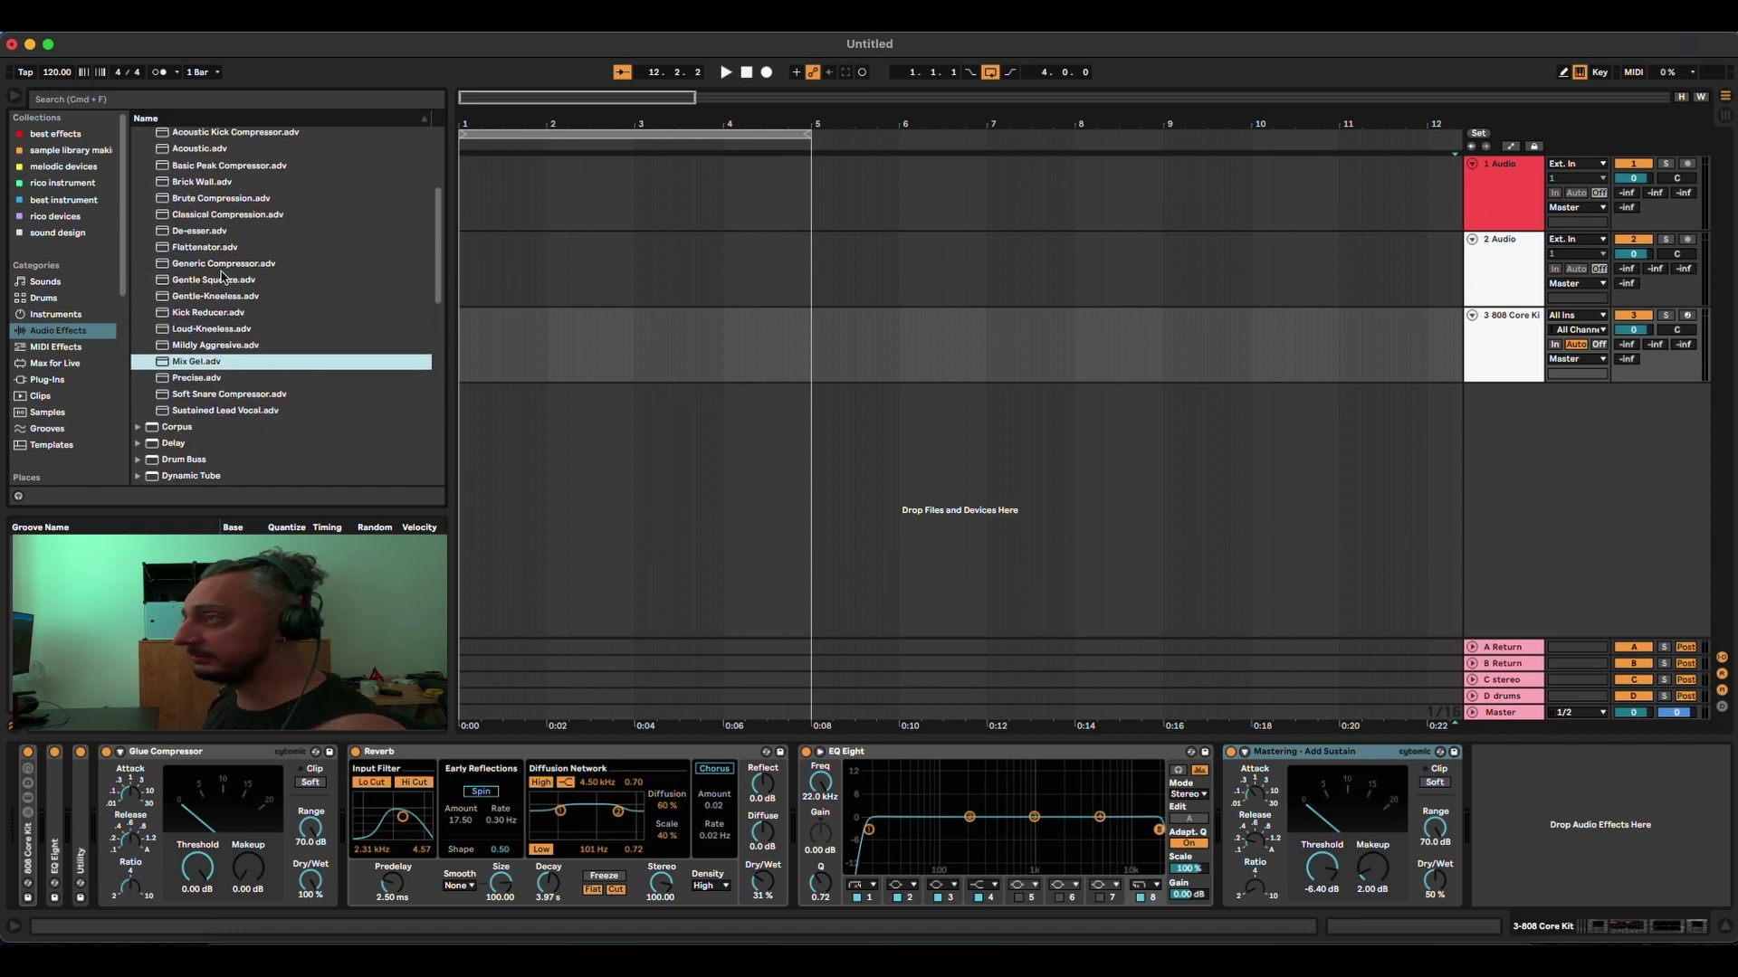
pyautogui.scroll(3, 223, 278)
pyautogui.click(139, 214)
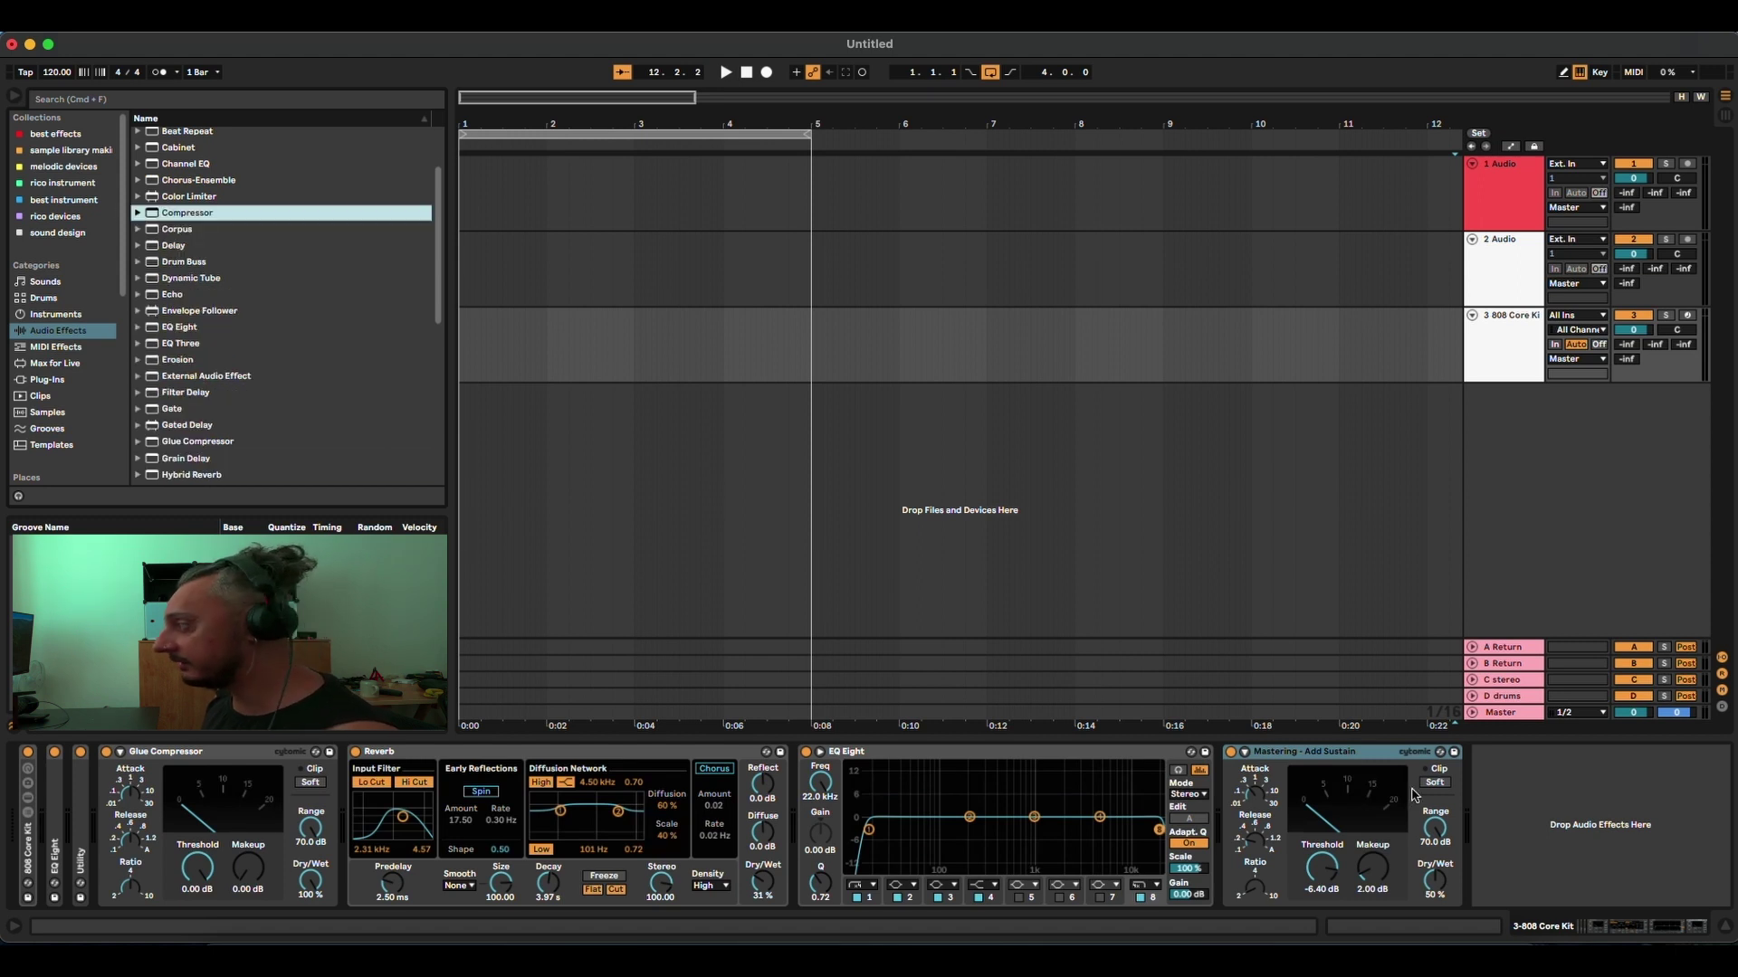
# Load Mix Gel.adv from a 'mix gel' search and place the insert marker at 11.4.2.
pyautogui.press('super+f')
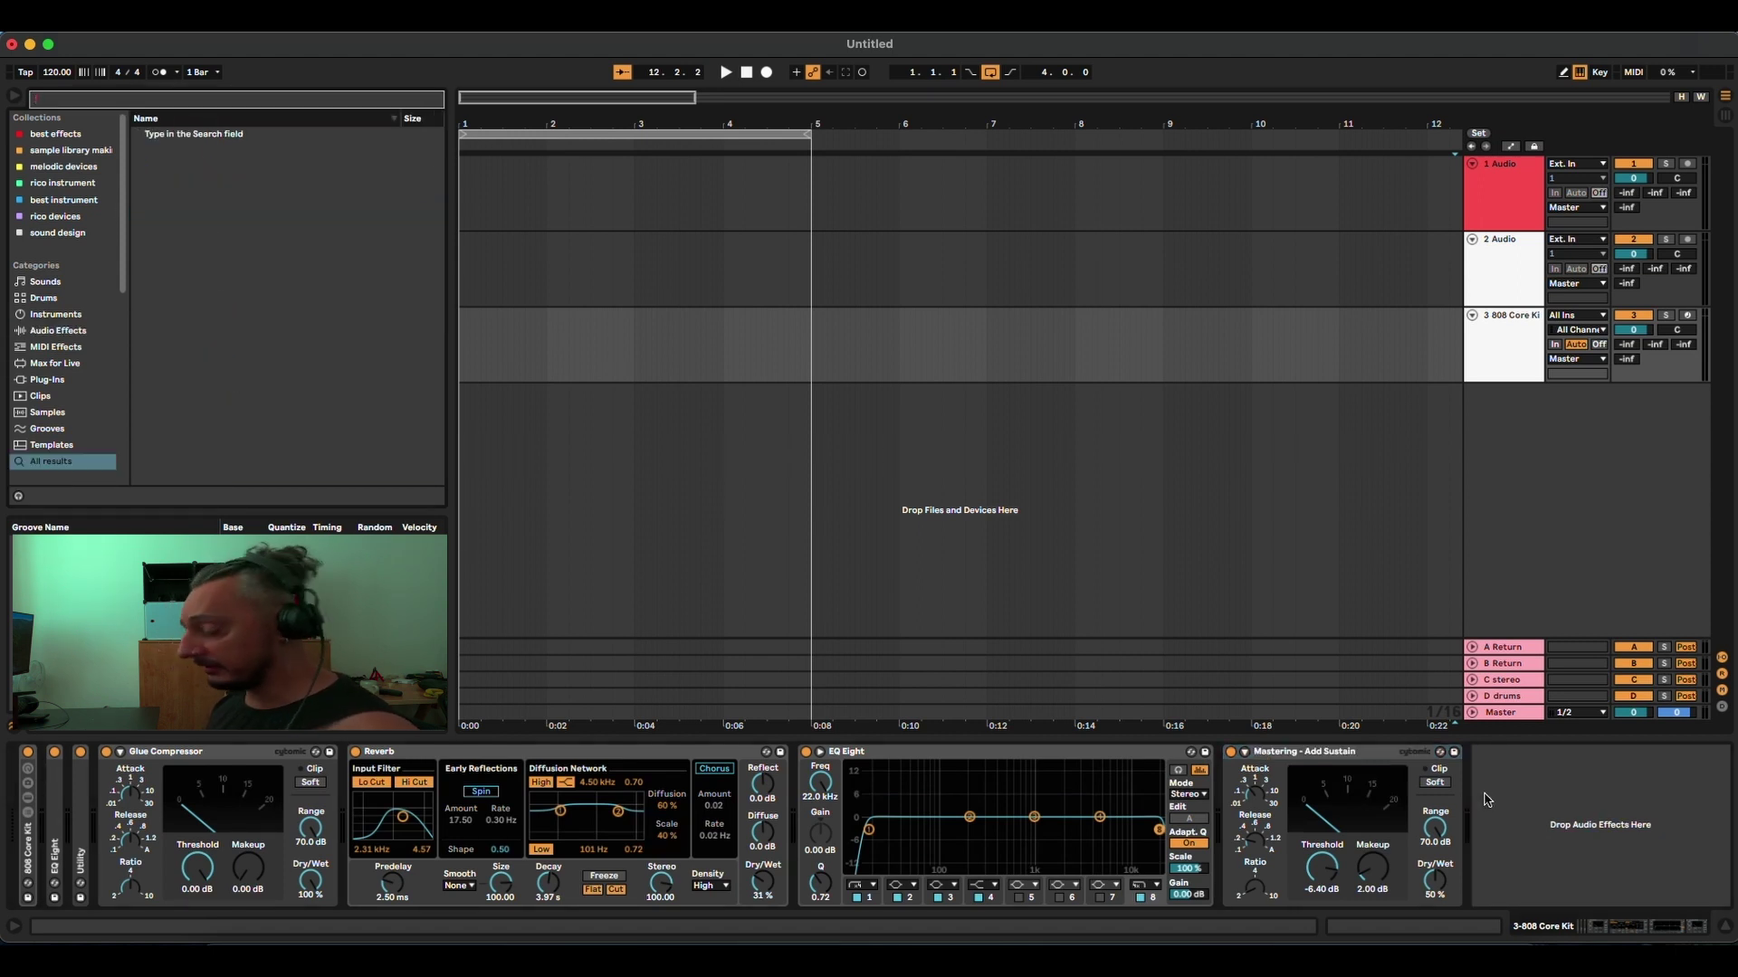
pyautogui.write('mix gel')
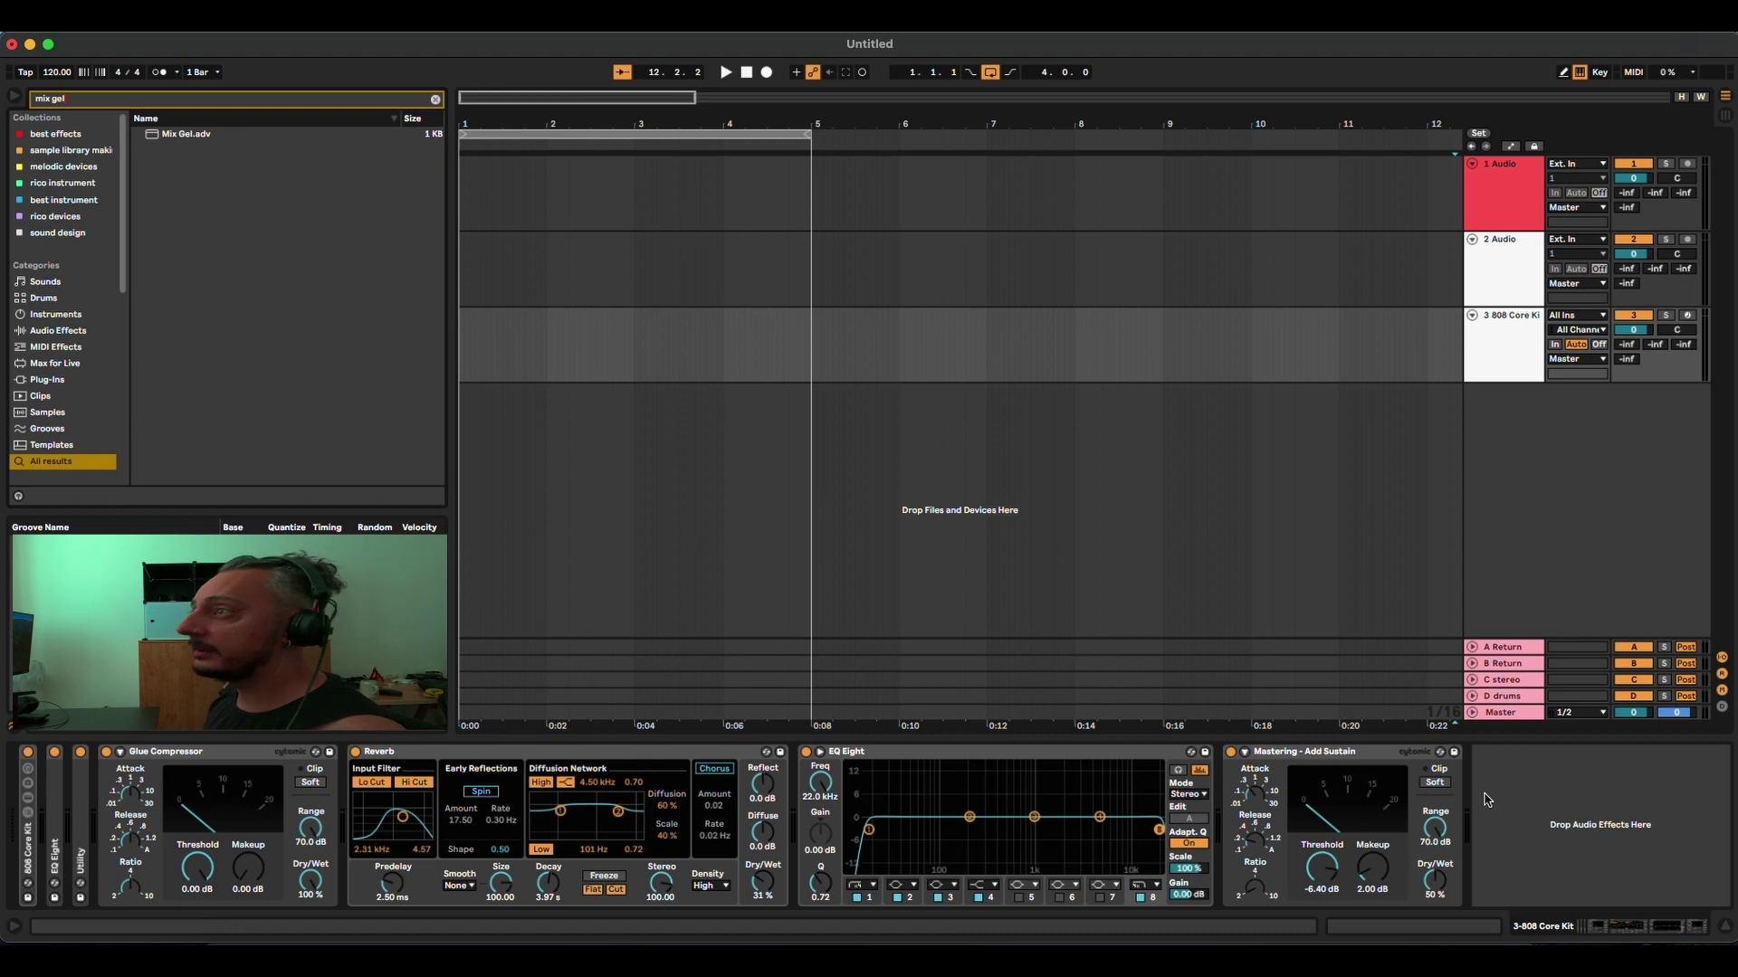
pyautogui.press('Down')
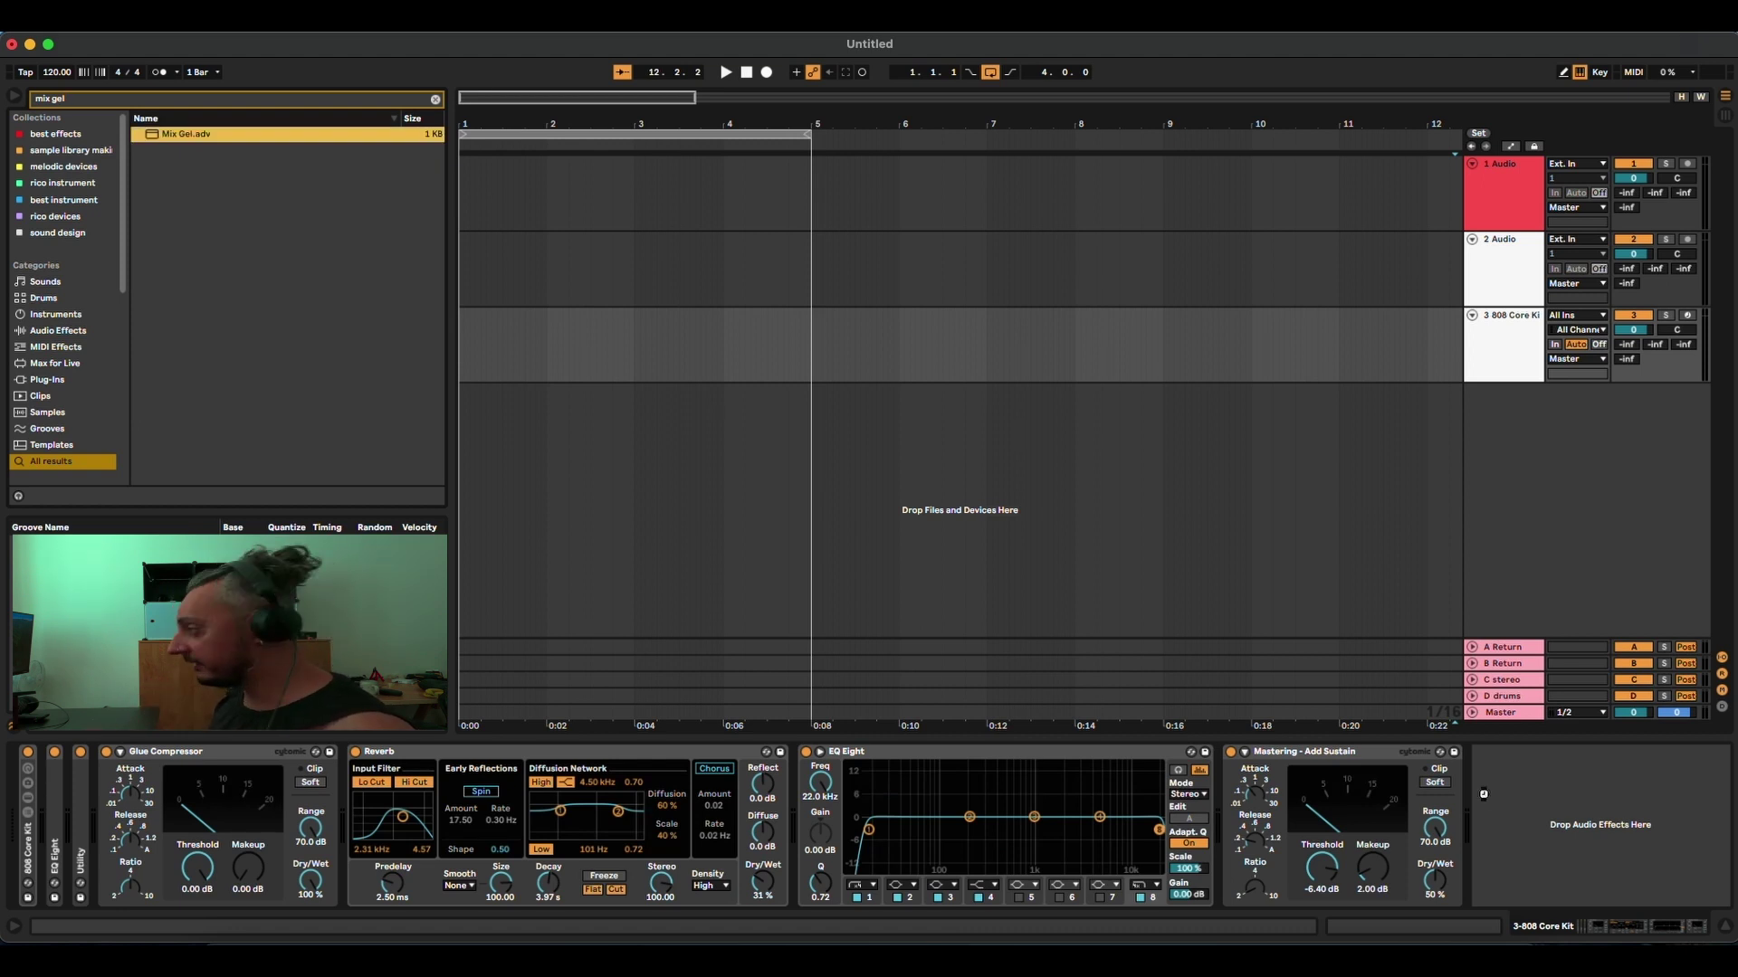
pyautogui.press('Return')
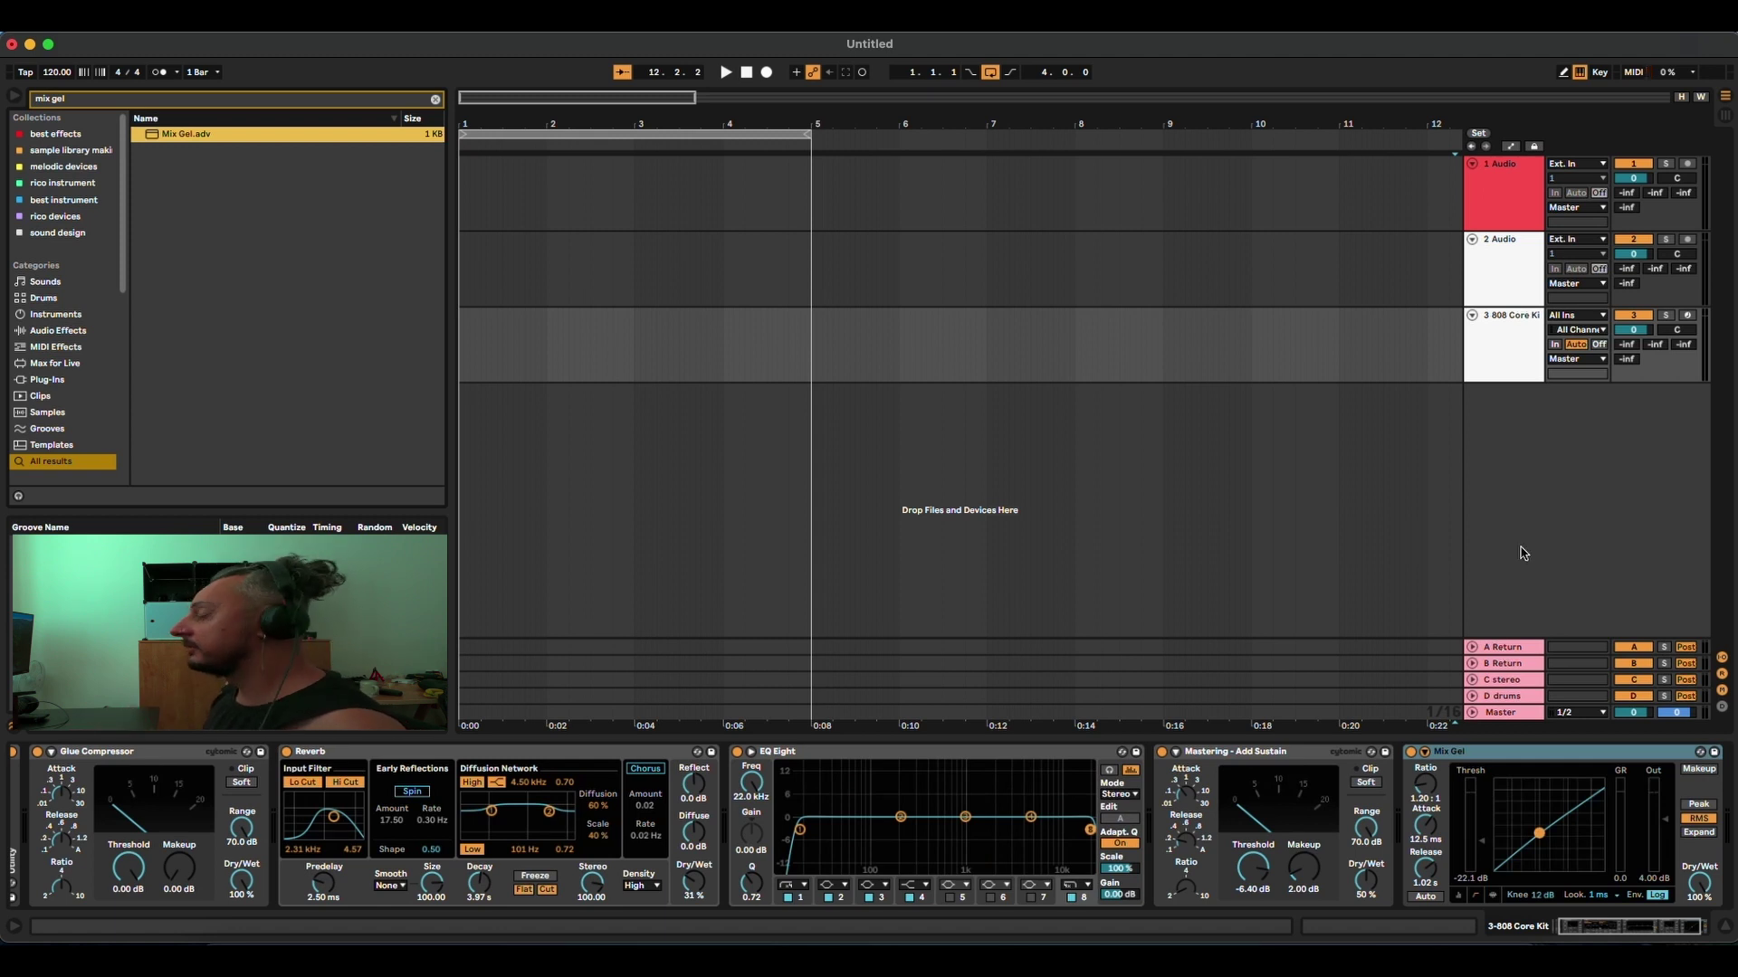
pyautogui.click(1410, 472)
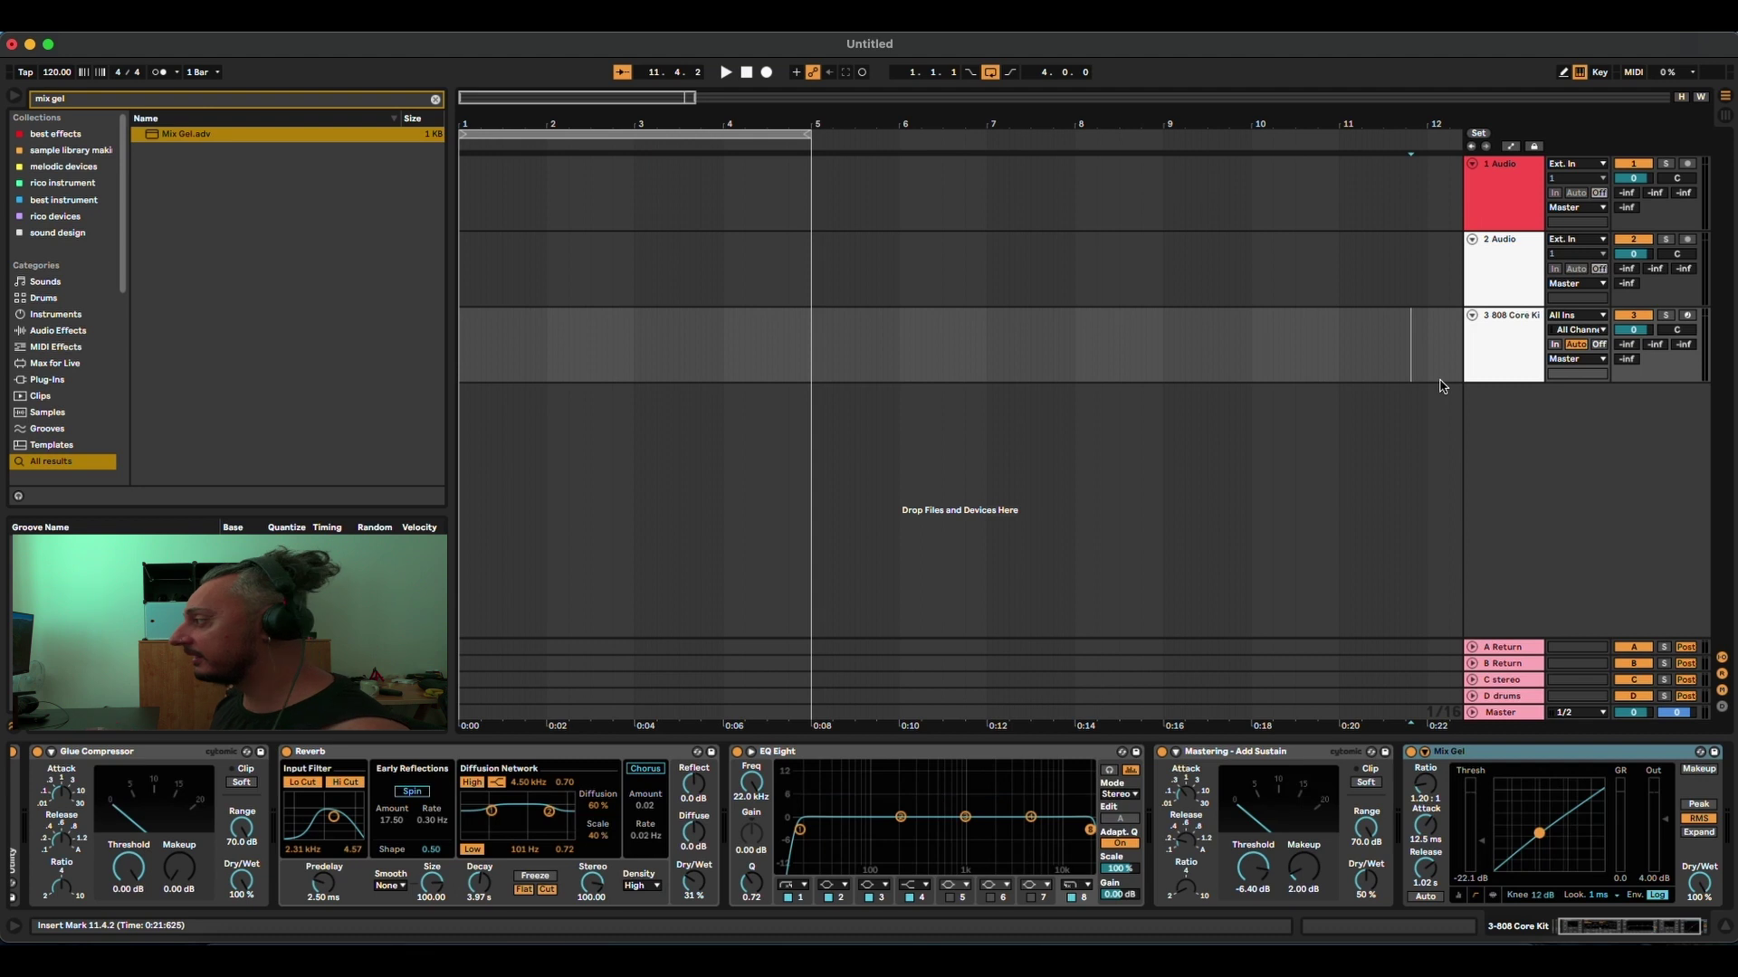
# Load the OTT+WaveVinyl rack onto the Master track from an 'ott' search.
pyautogui.click(1505, 714)
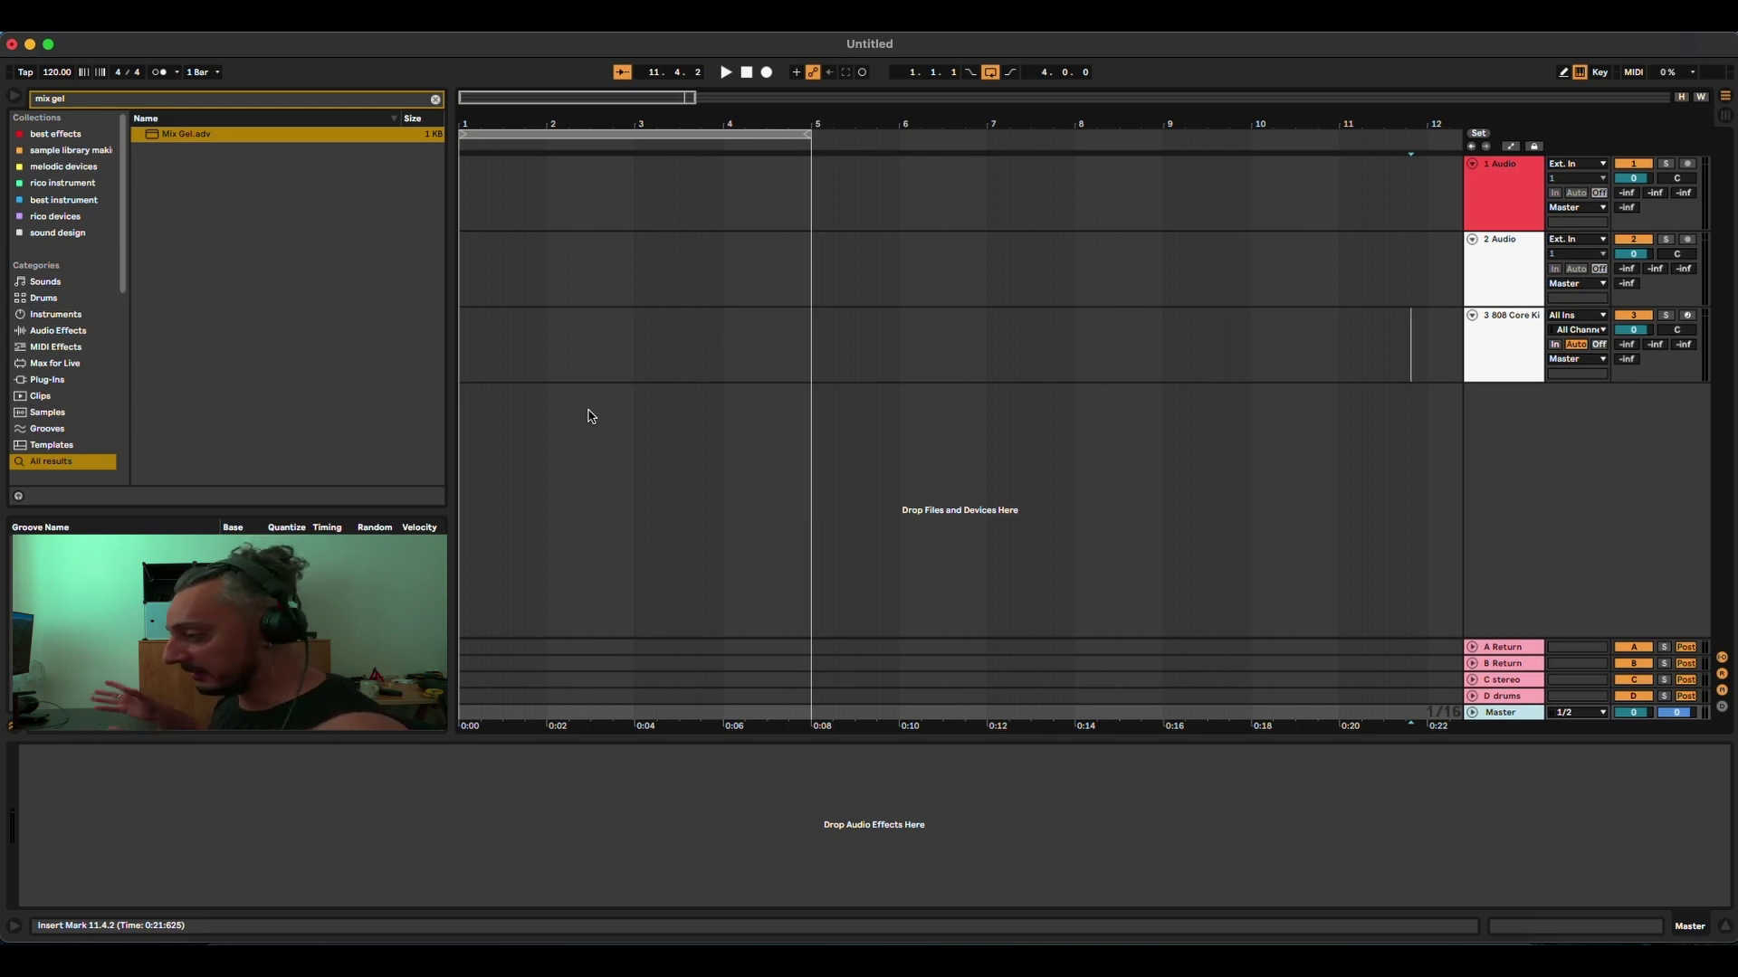
pyautogui.press('super+f')
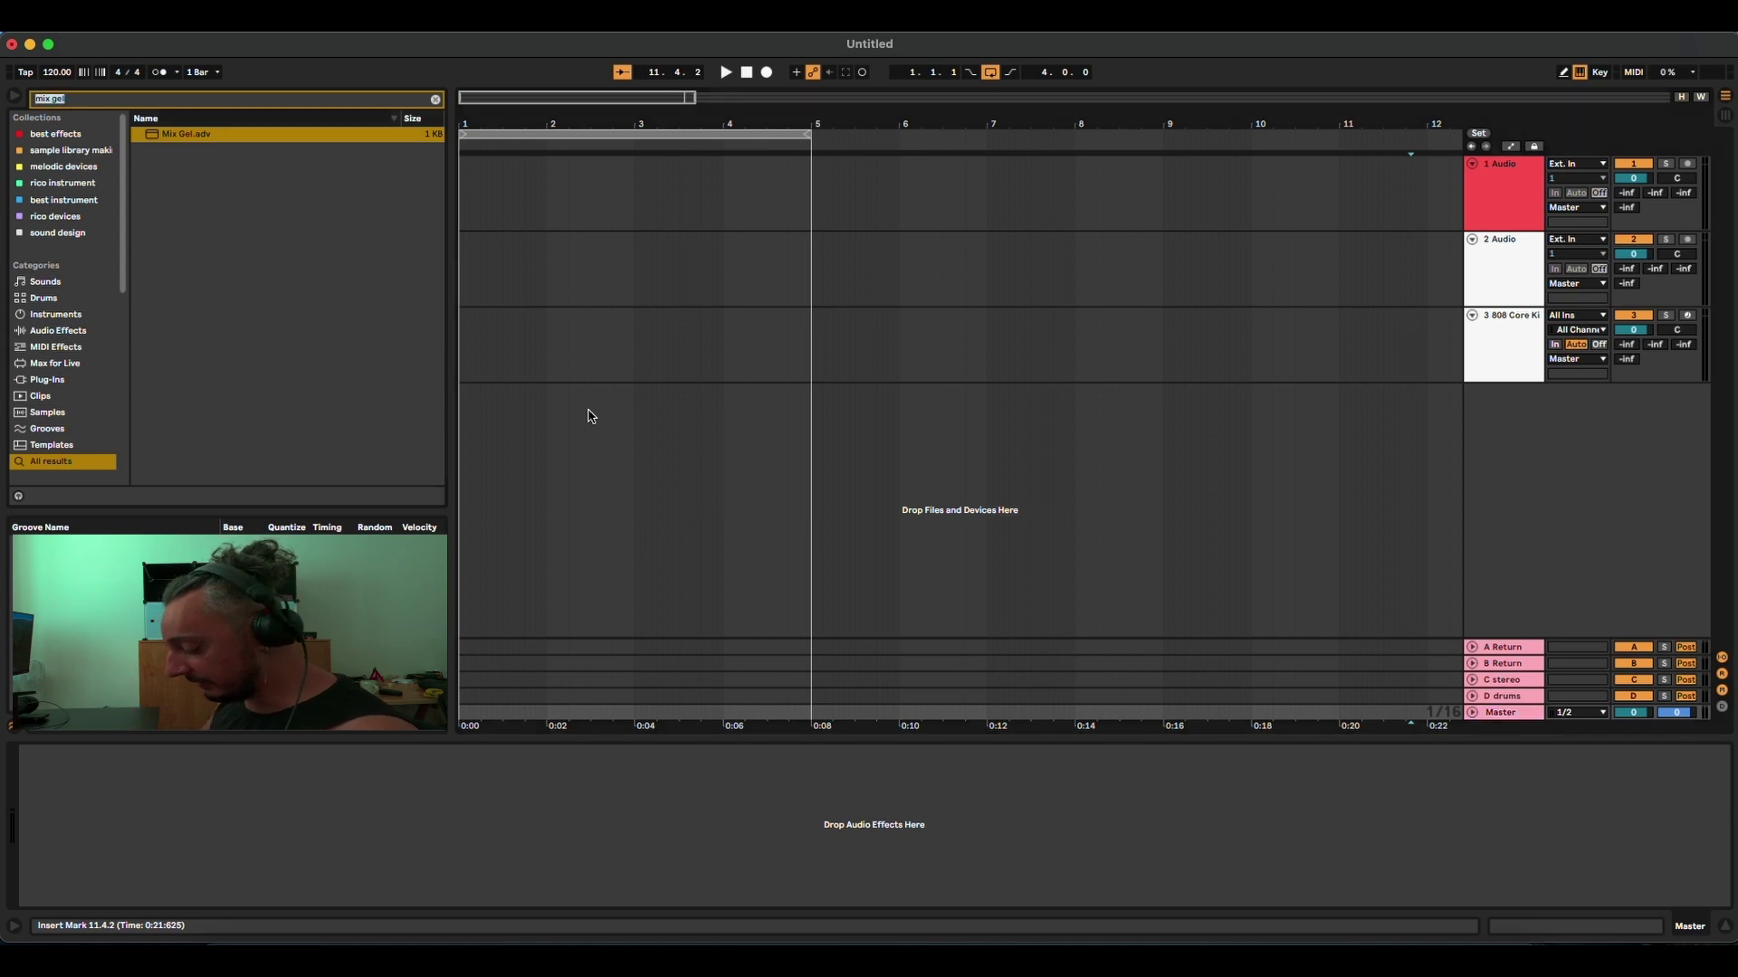
pyautogui.write('ott')
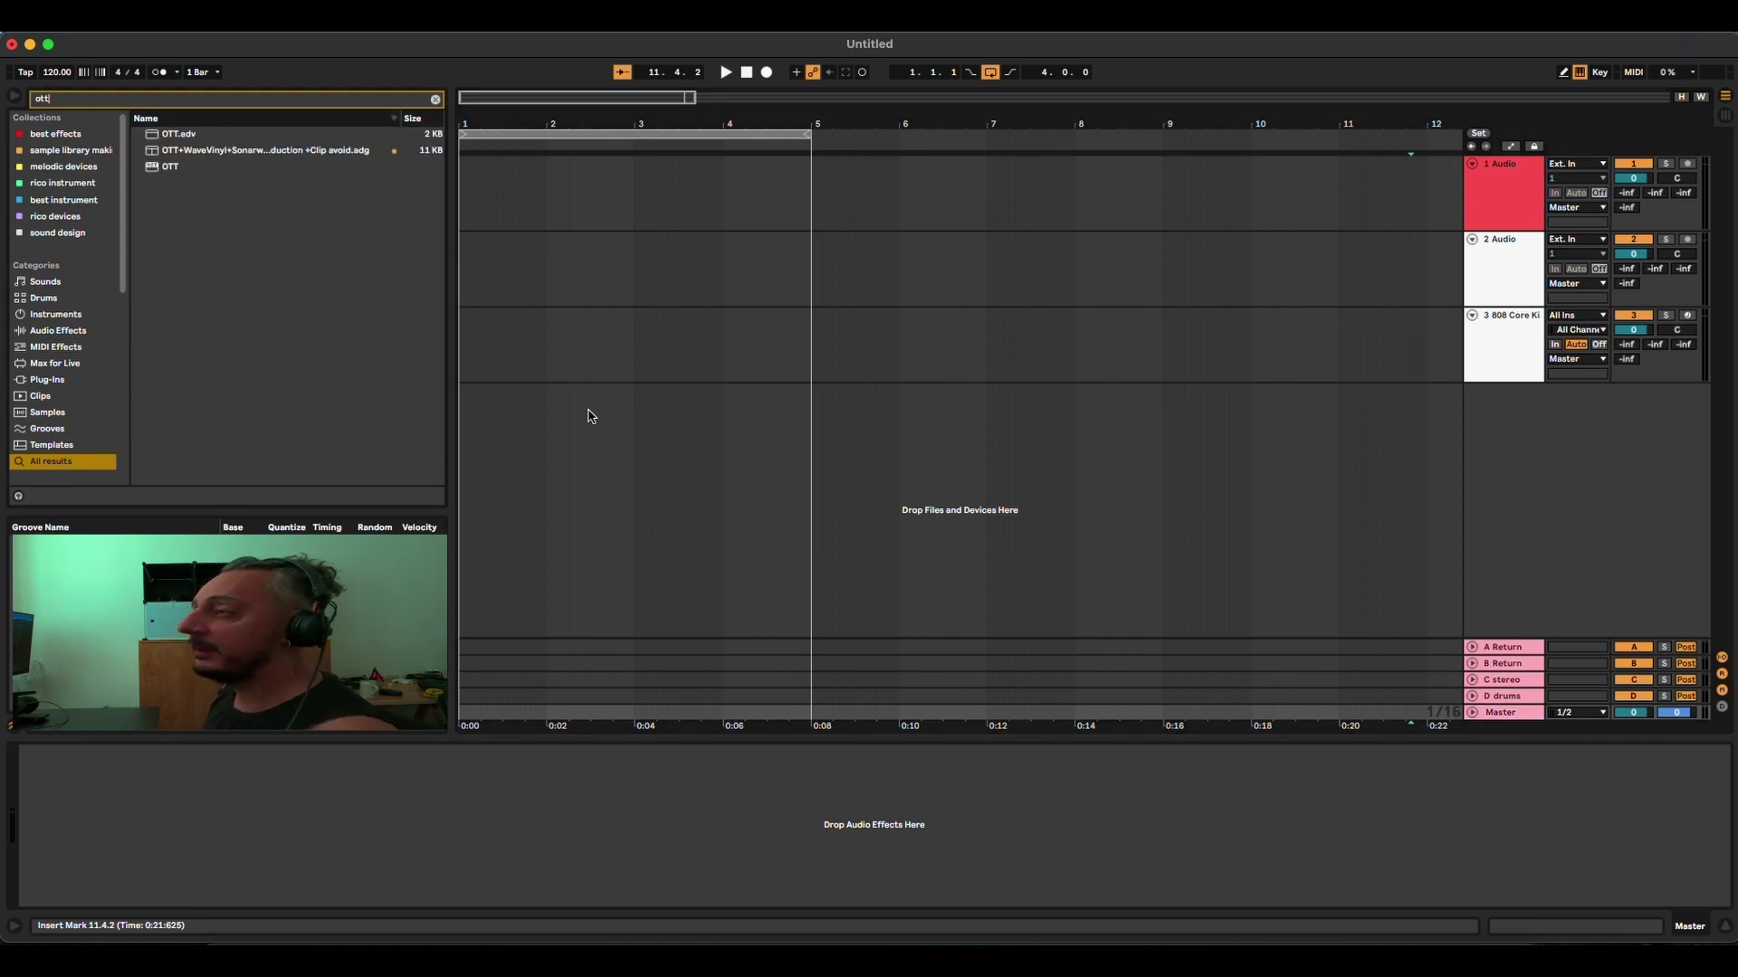
pyautogui.press('Down')
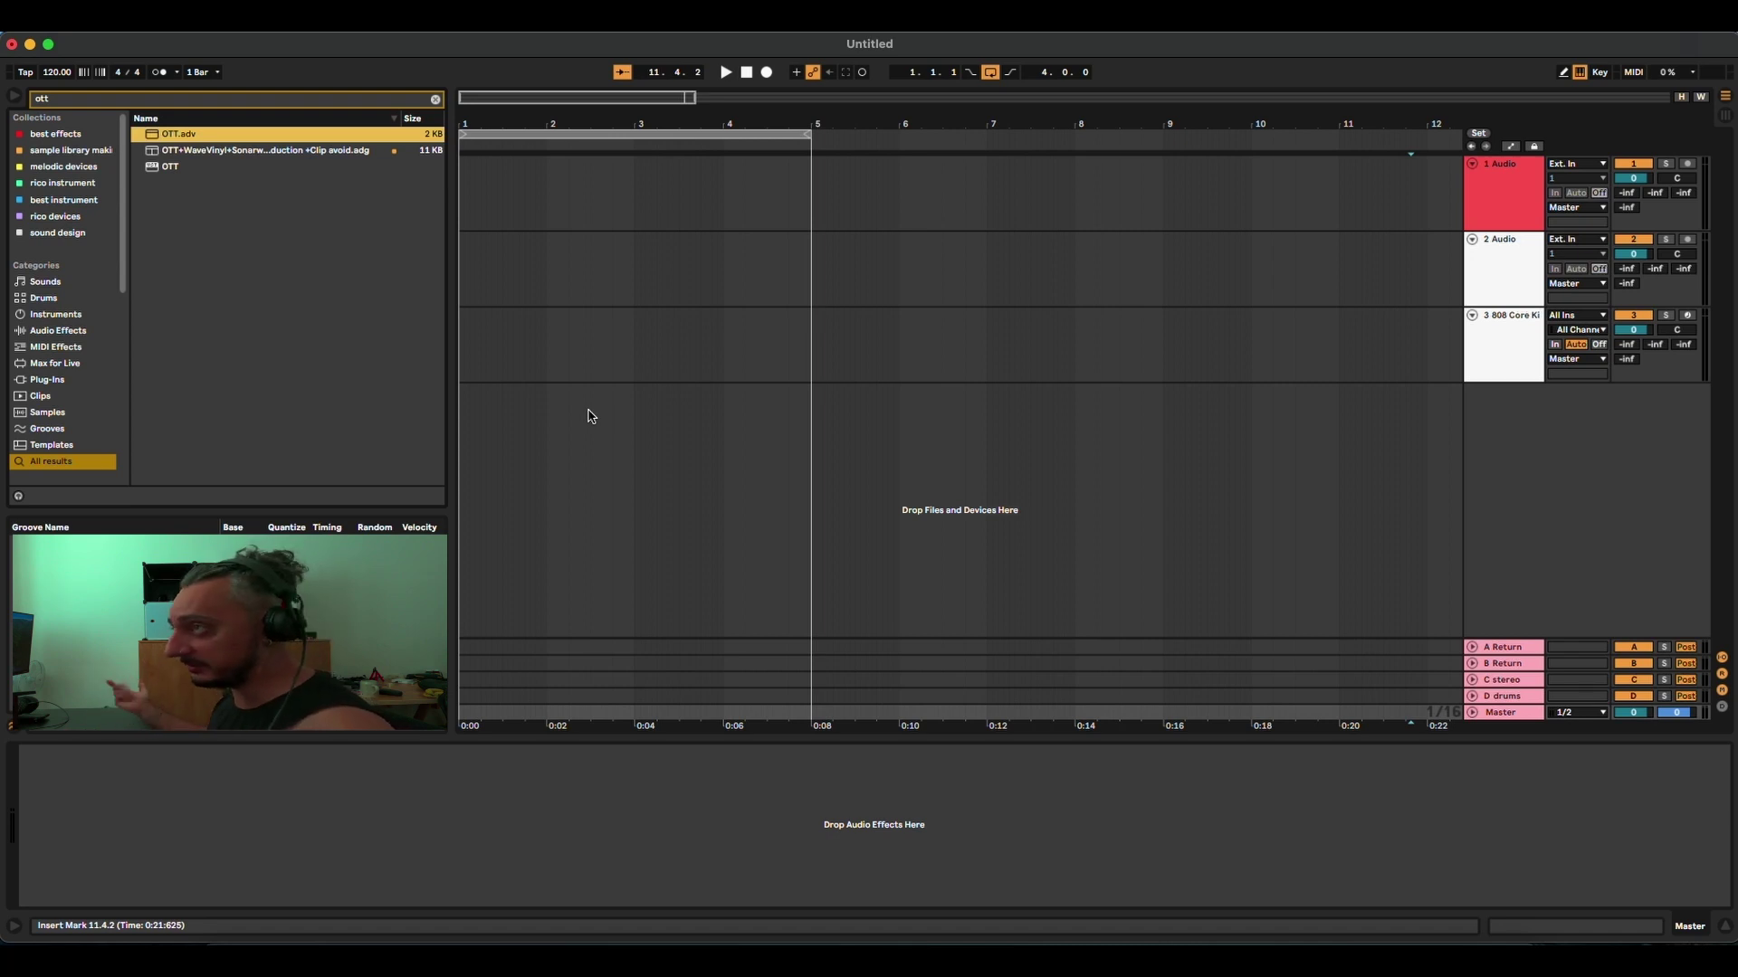
pyautogui.press('Down')
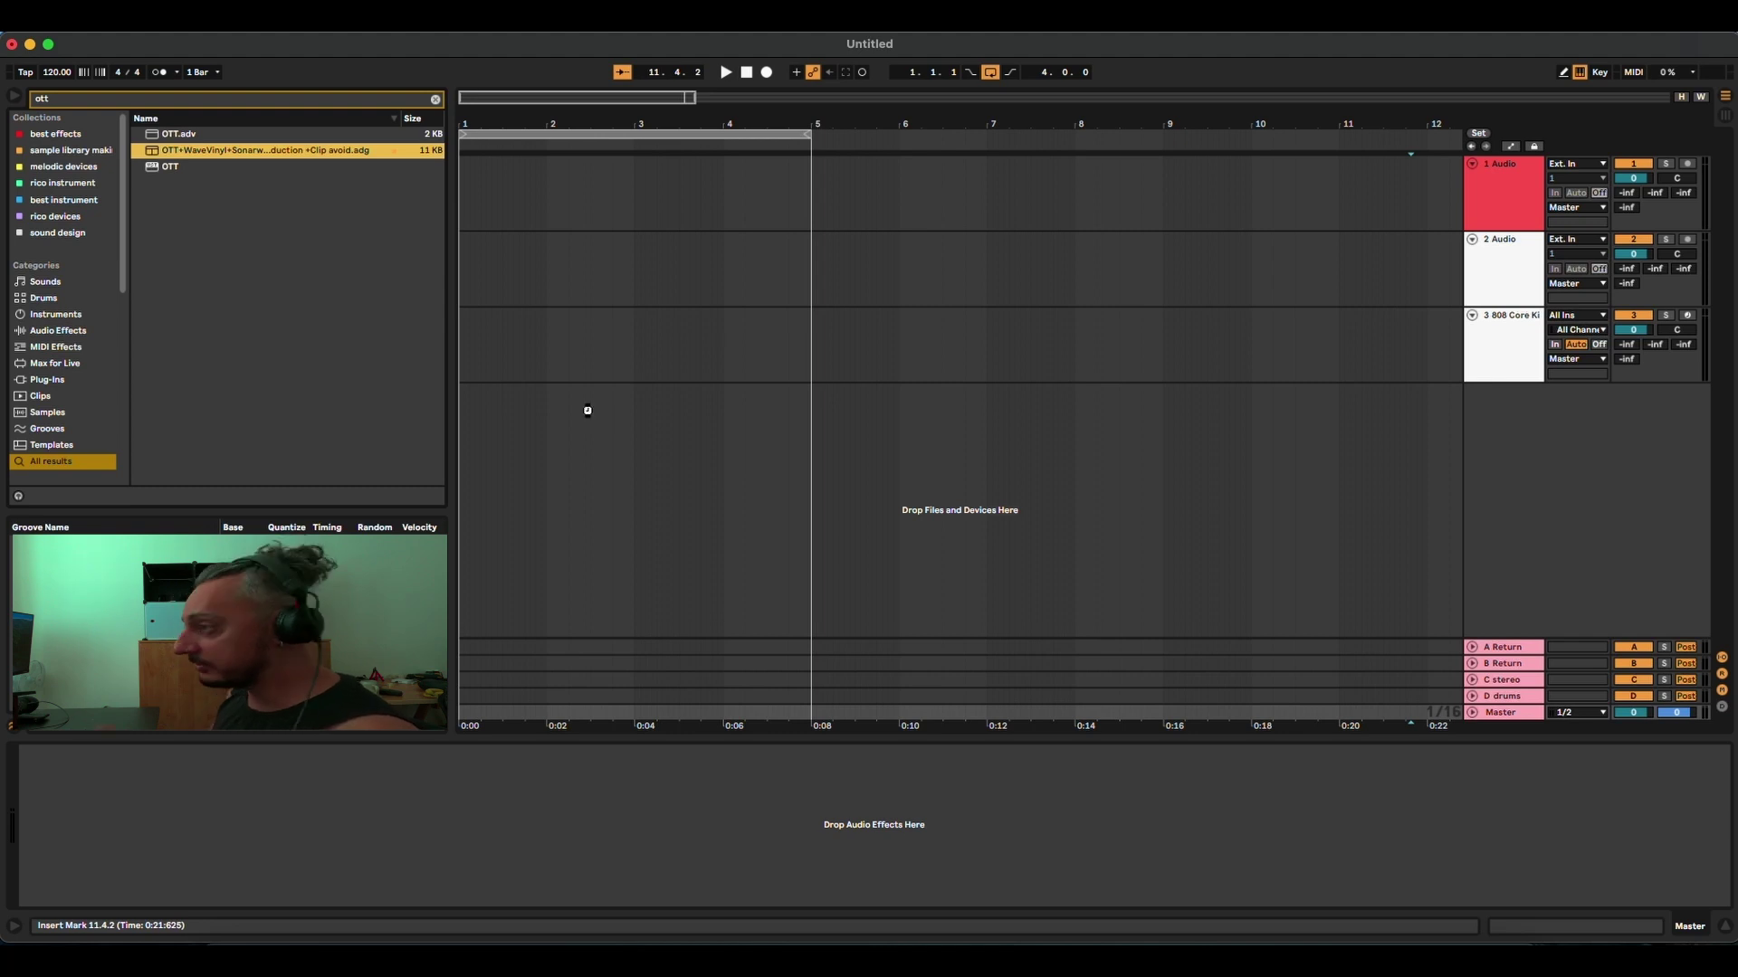
pyautogui.press('Return')
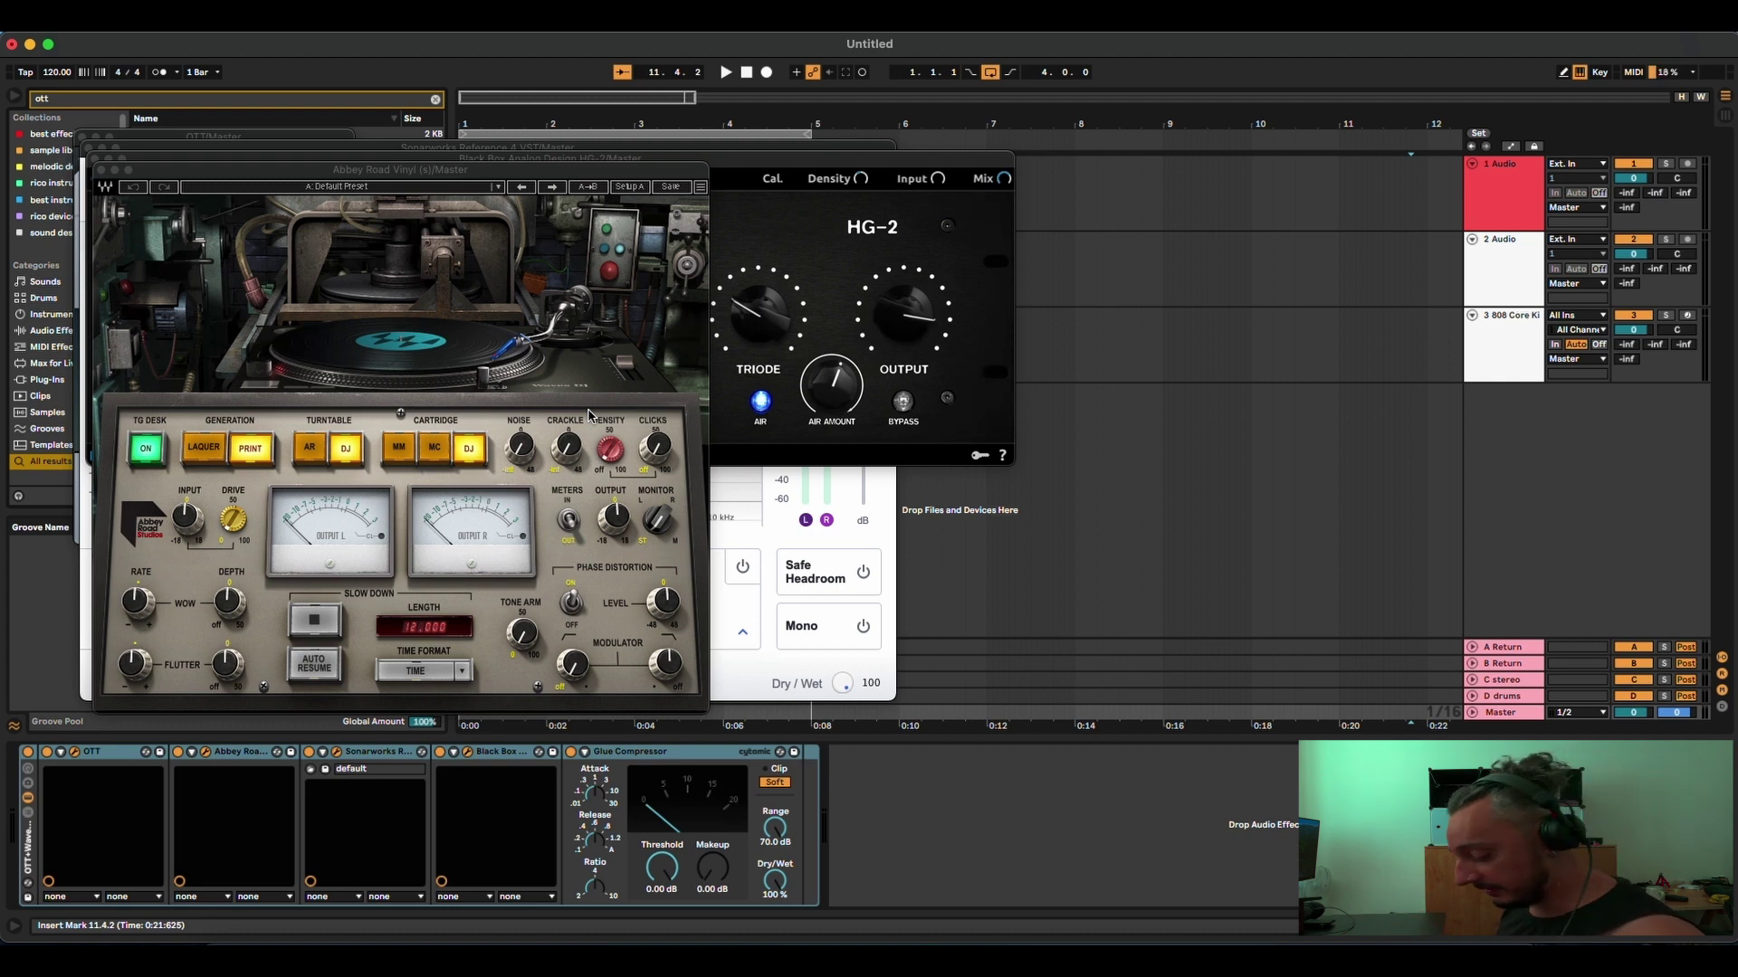
# Show the Master's plugin windows, spread them apart to inspect, then hide and reshow them.
pyautogui.press('super+alt+p')
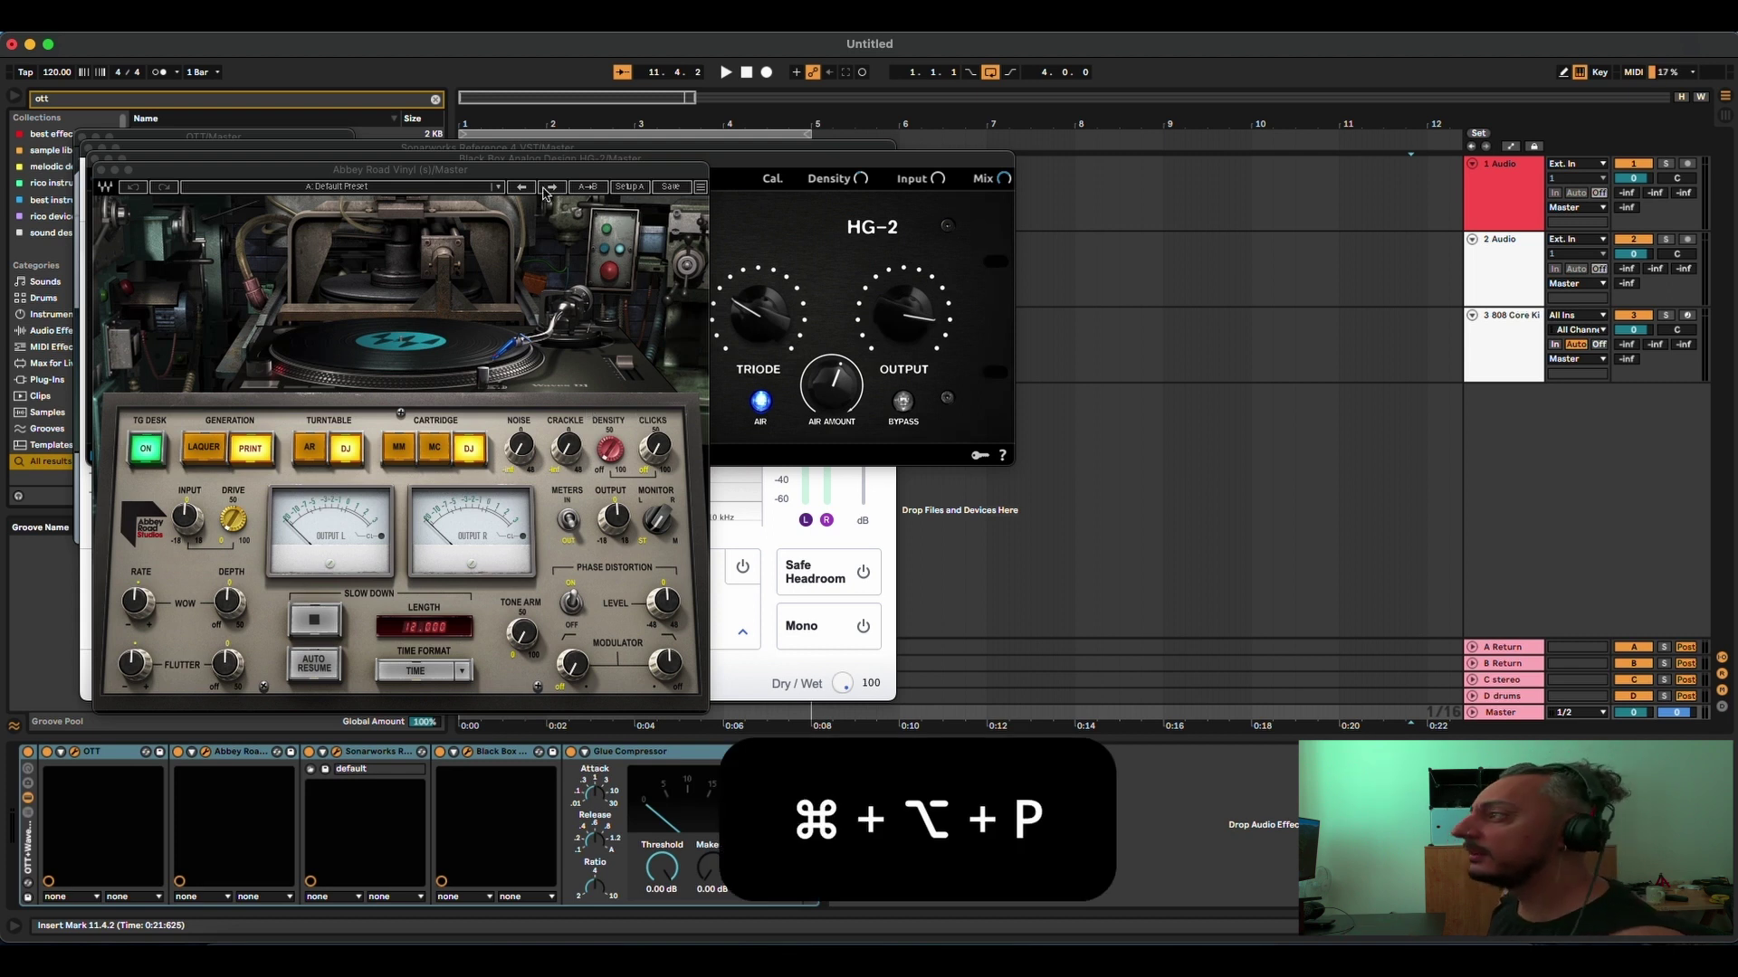
pyautogui.moveTo(552, 172); pyautogui.dragTo(635, 220)
pyautogui.moveTo(599, 158); pyautogui.dragTo(830, 230)
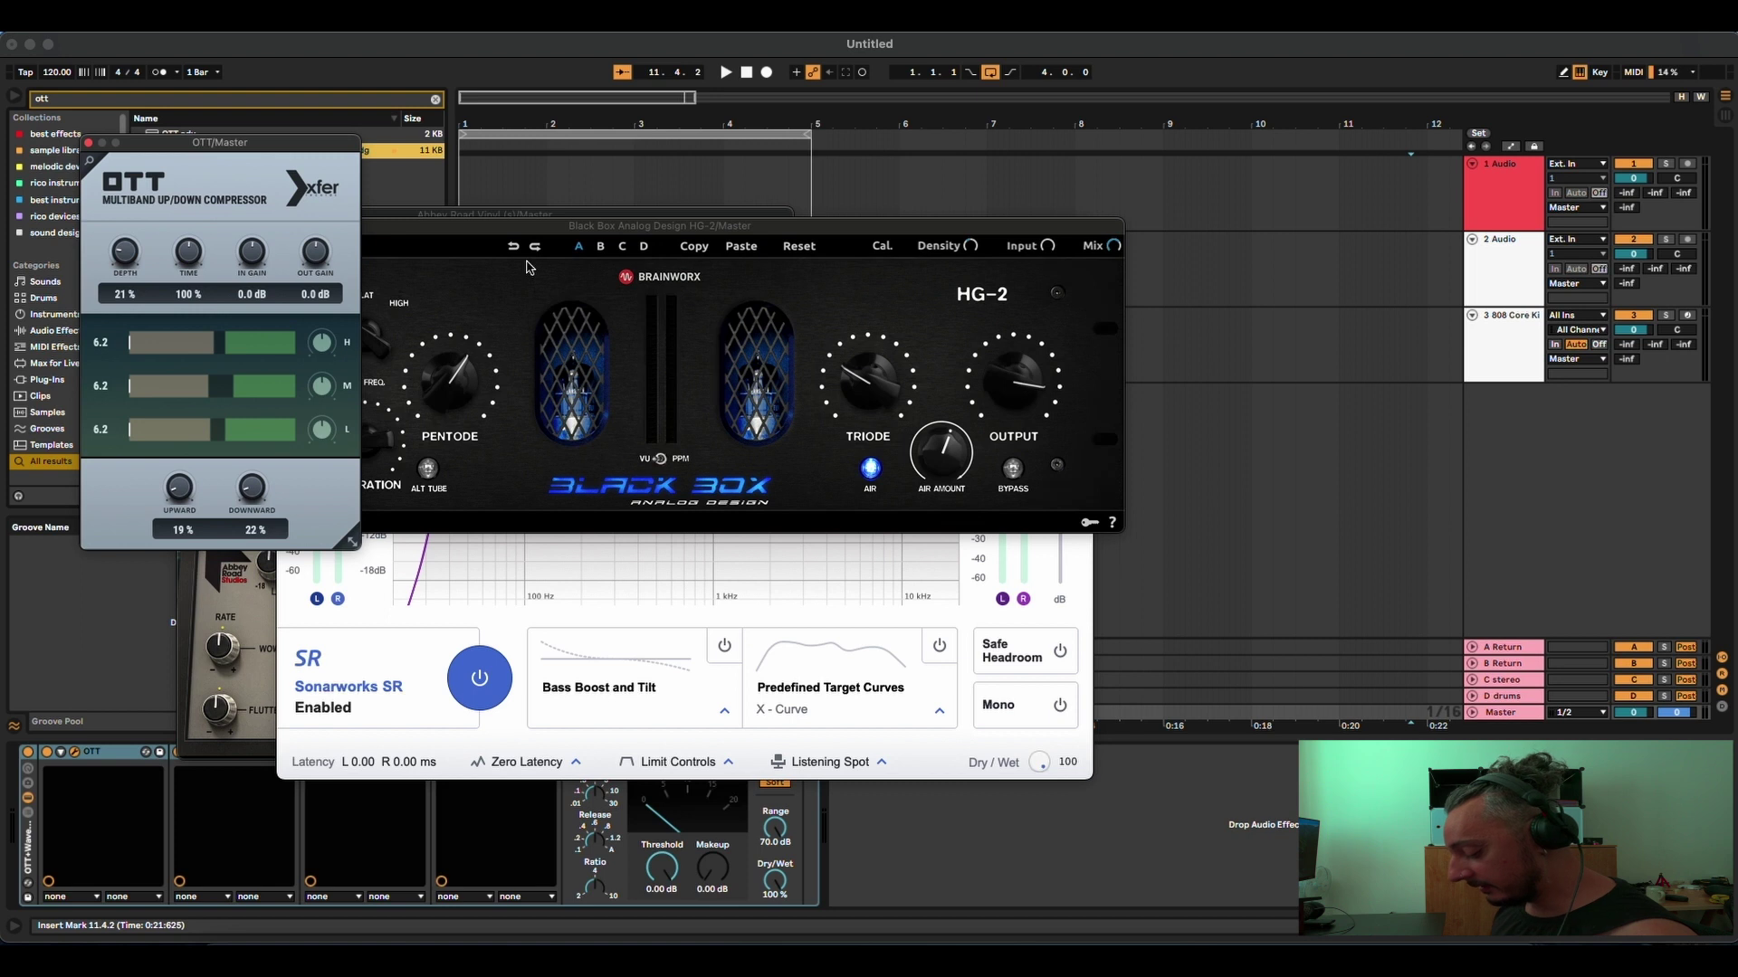
pyautogui.press('super+alt+p')
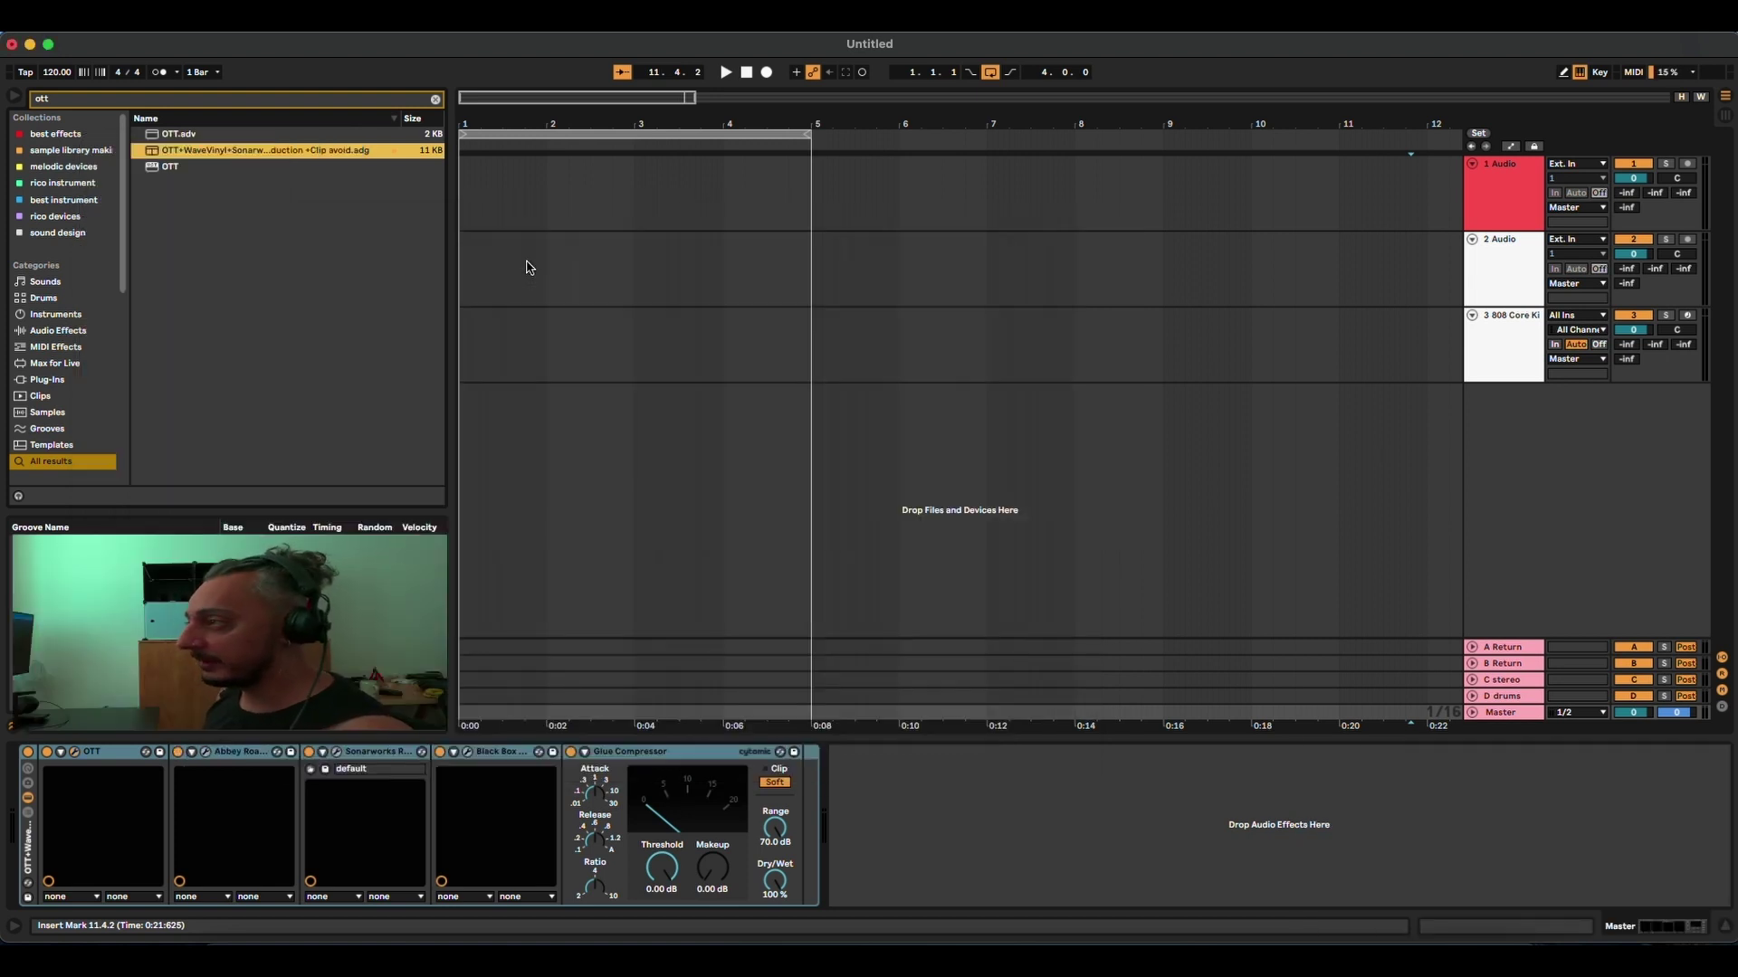
pyautogui.press('super+alt+p')
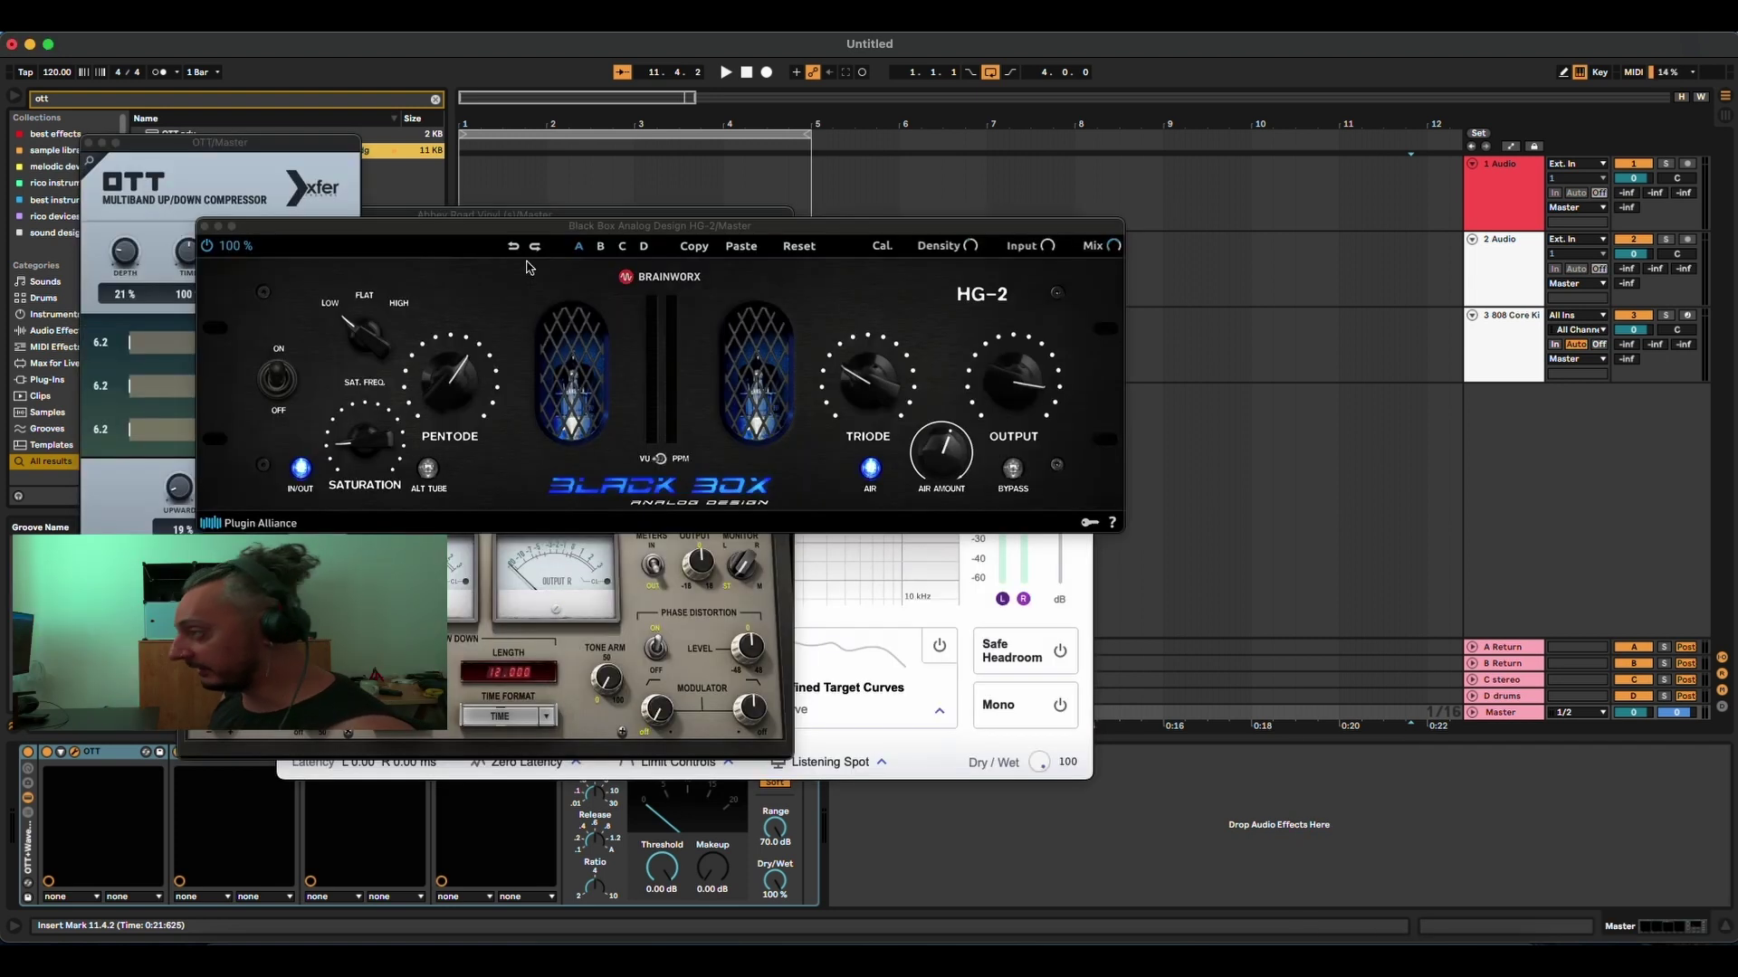
# Hide the plugin windows, then switch off and delete the OTT rack on the Master track.
pyautogui.press('super+alt+p')
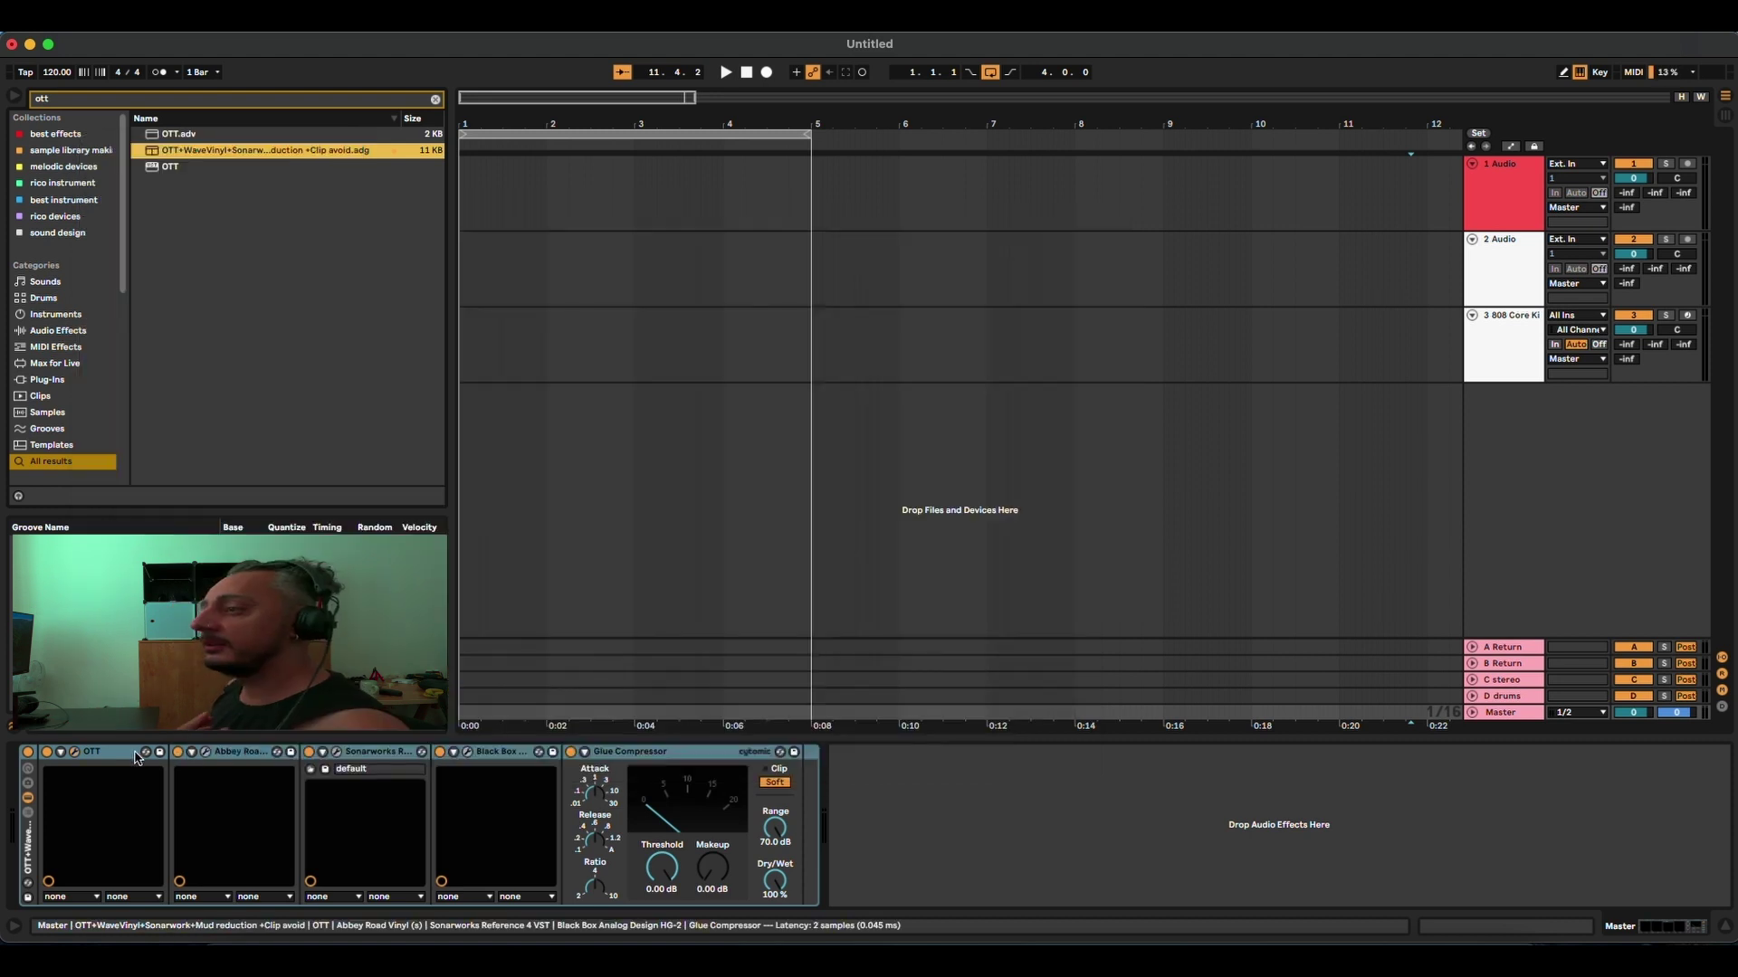
pyautogui.click(126, 754)
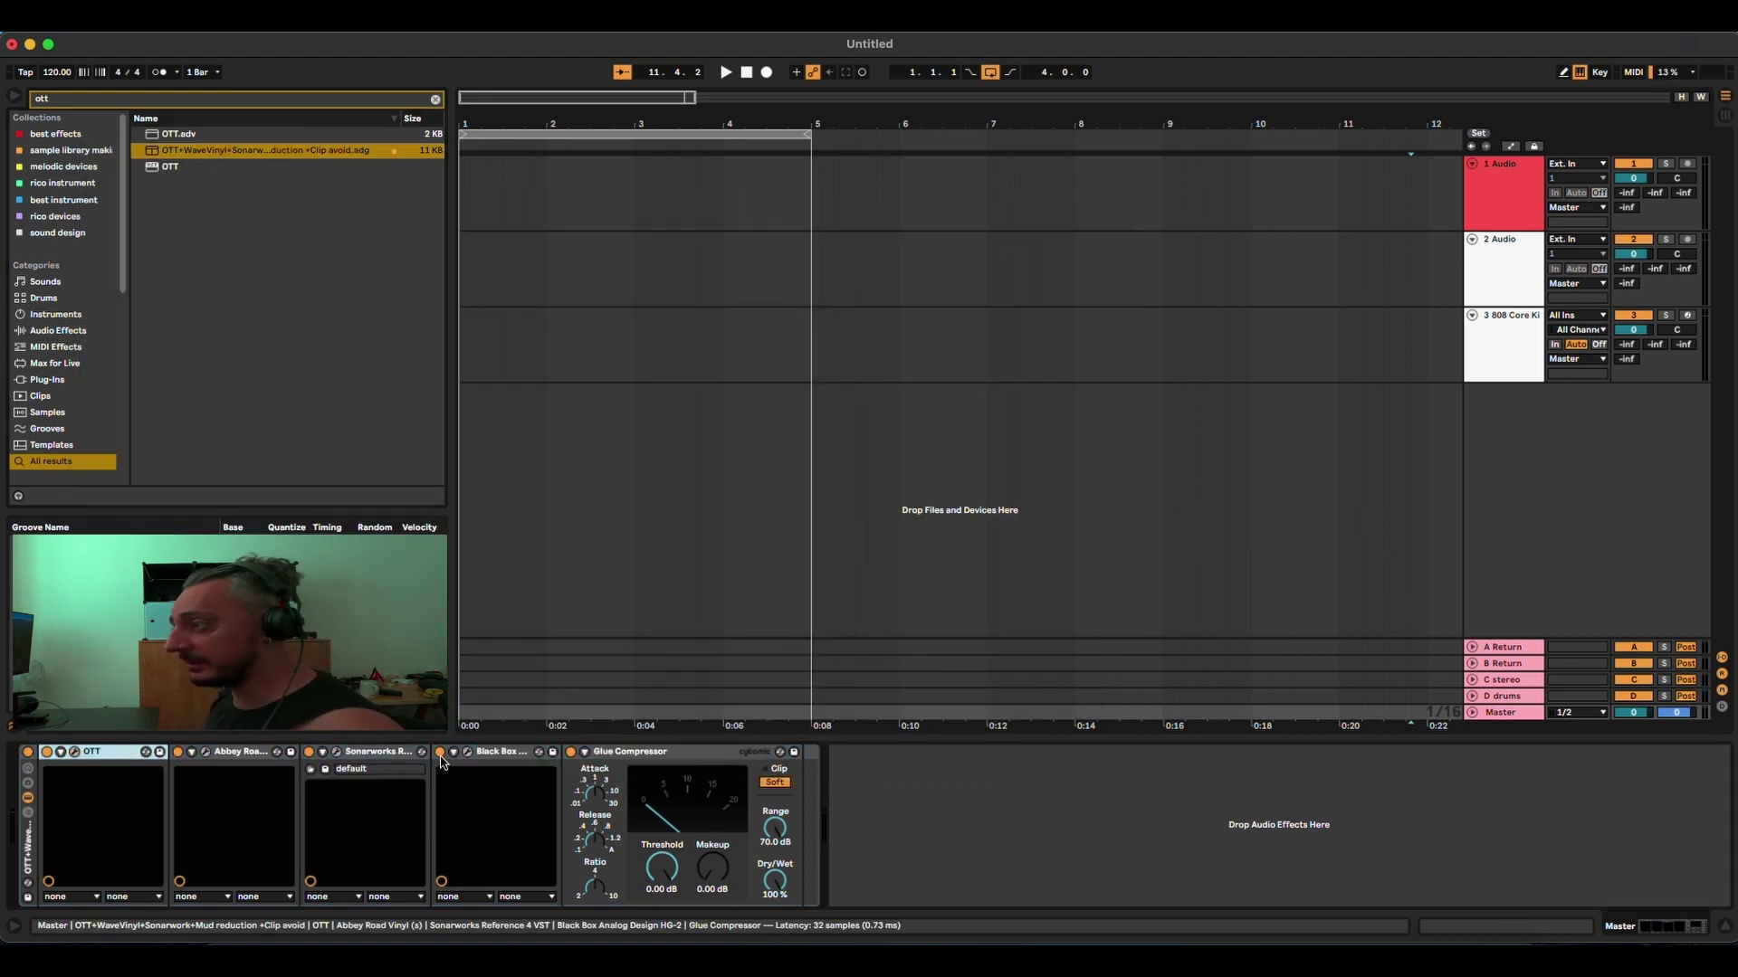
pyautogui.click(486, 759)
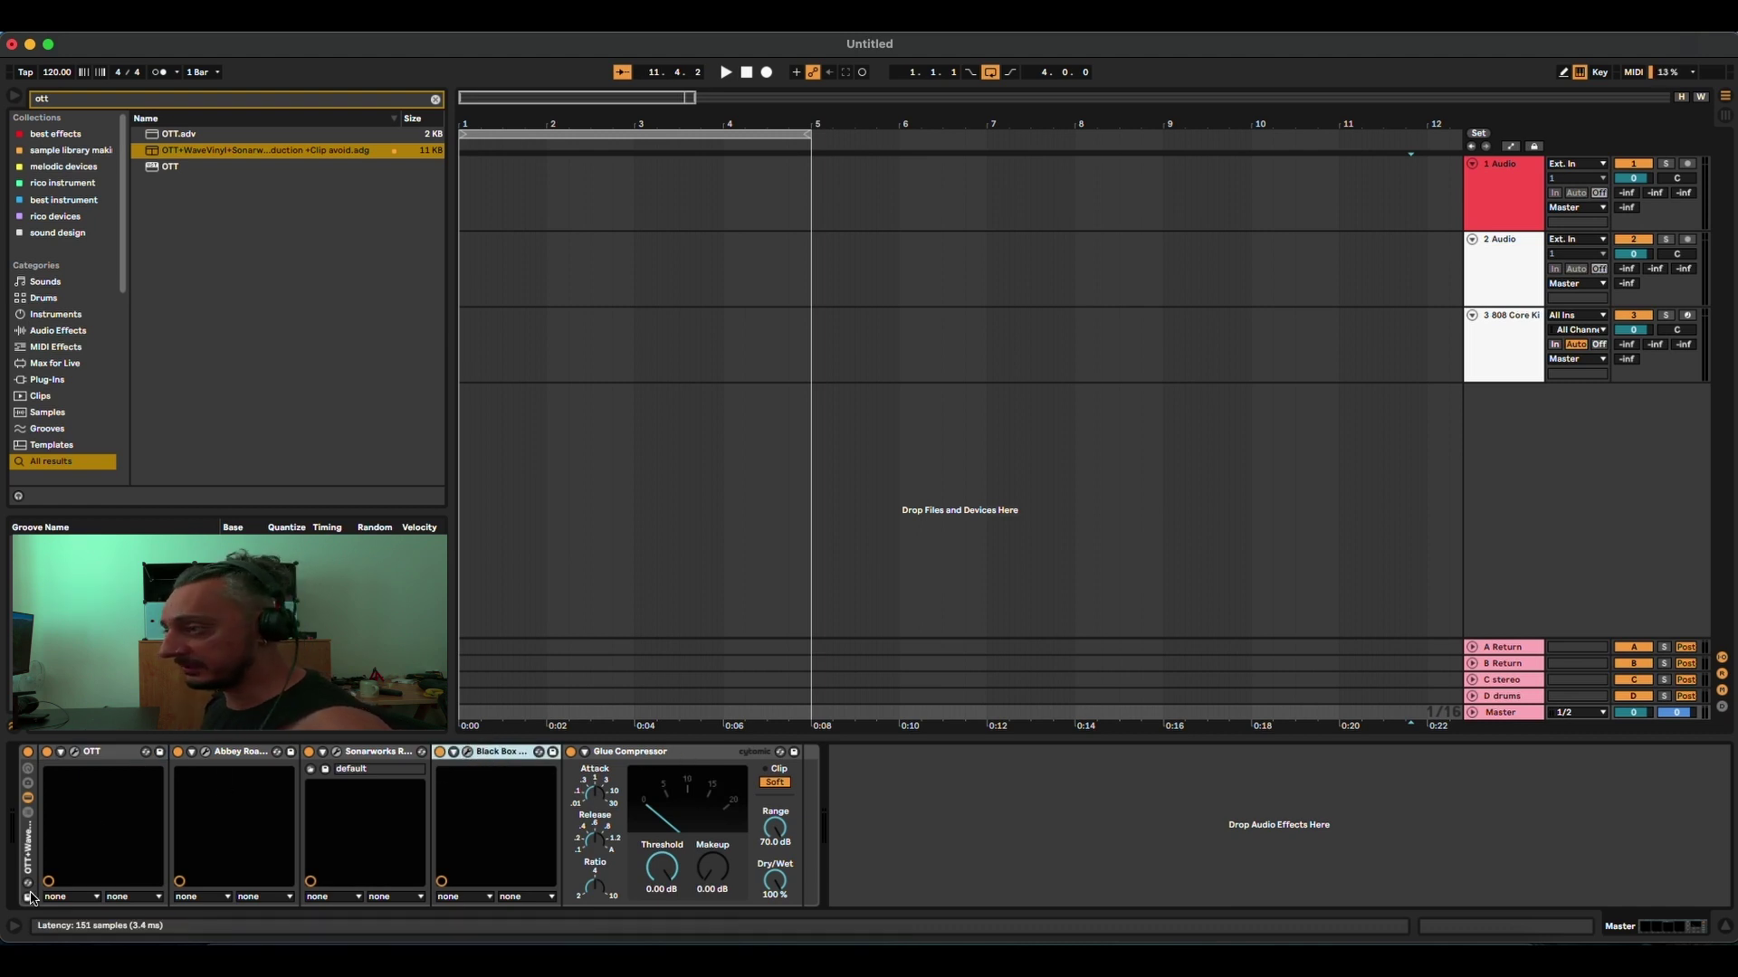
pyautogui.click(27, 843)
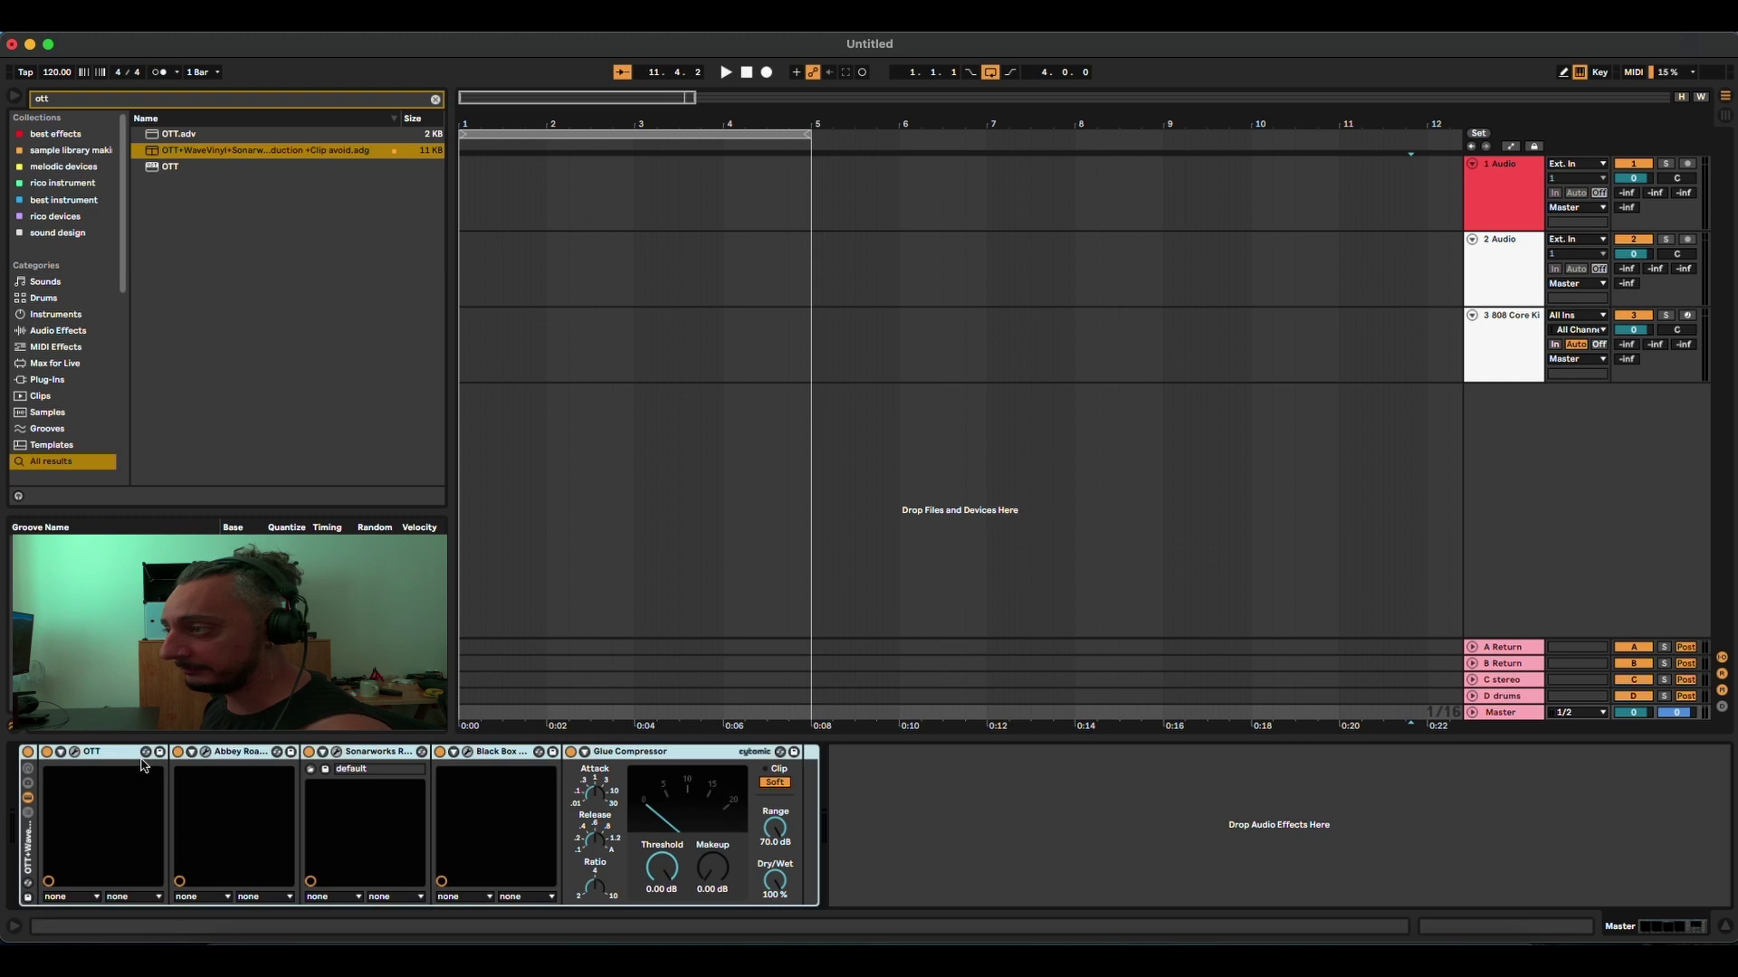
pyautogui.click(27, 752)
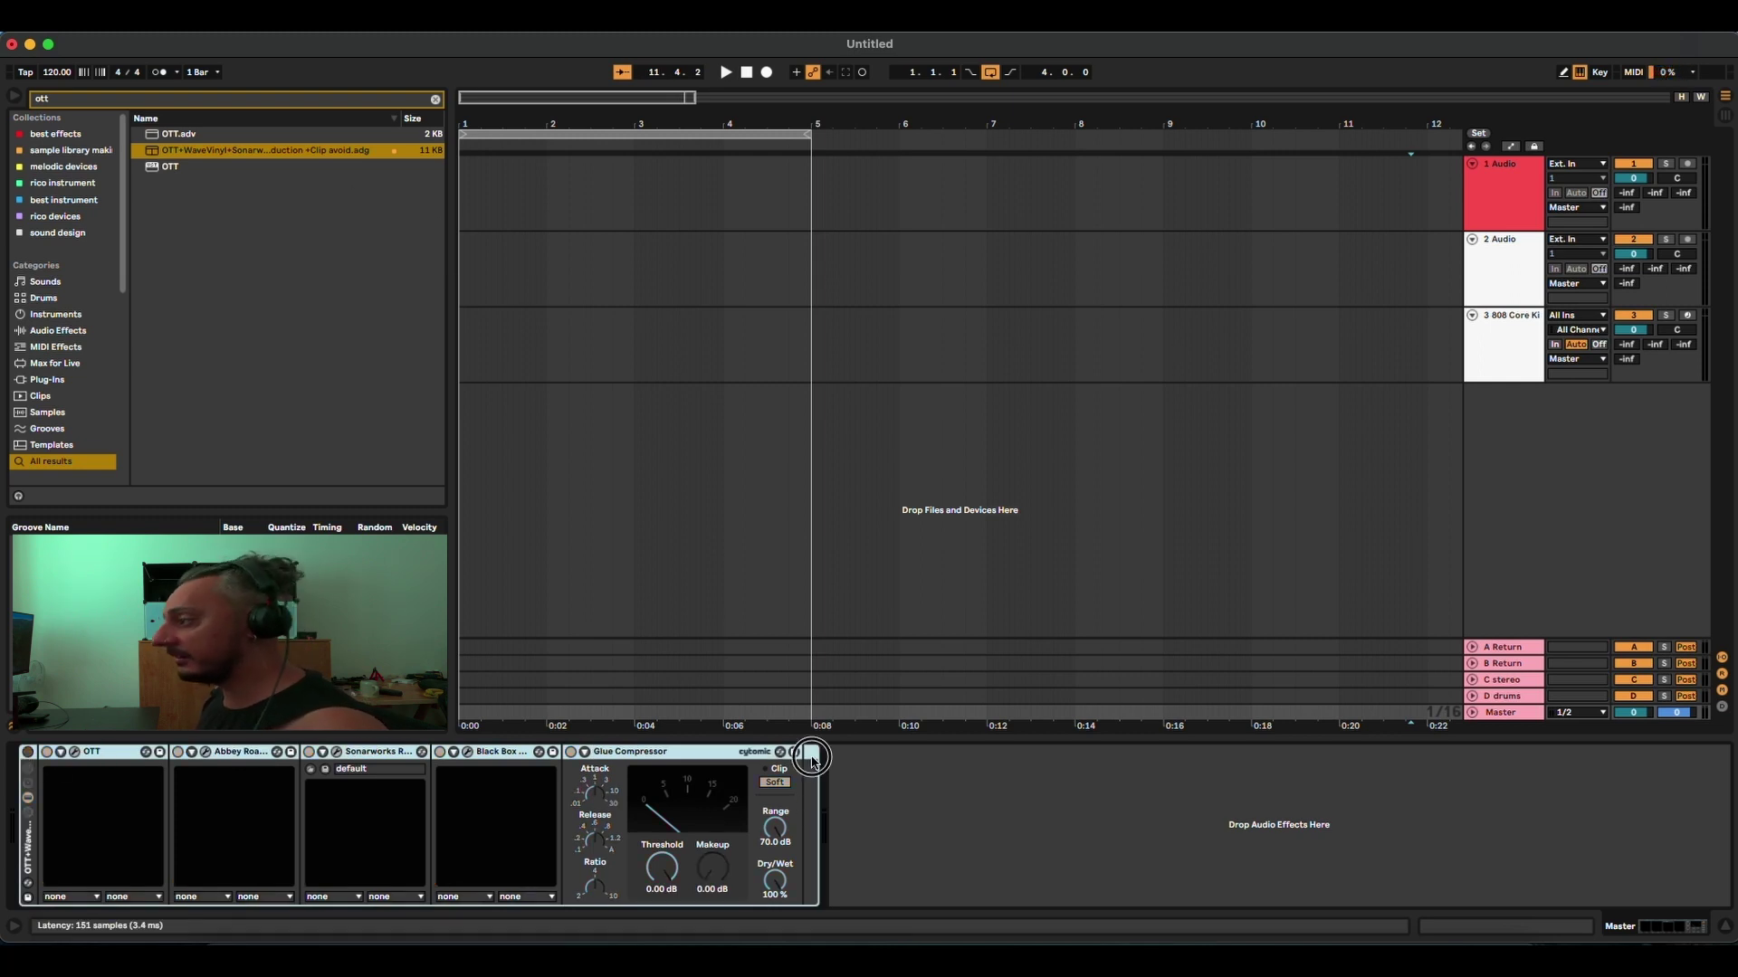
pyautogui.press('Delete')
# Clear the 'ott' search, show the rico instrument collection, and select the 808 Core Kit track.
pyautogui.click(435, 99)
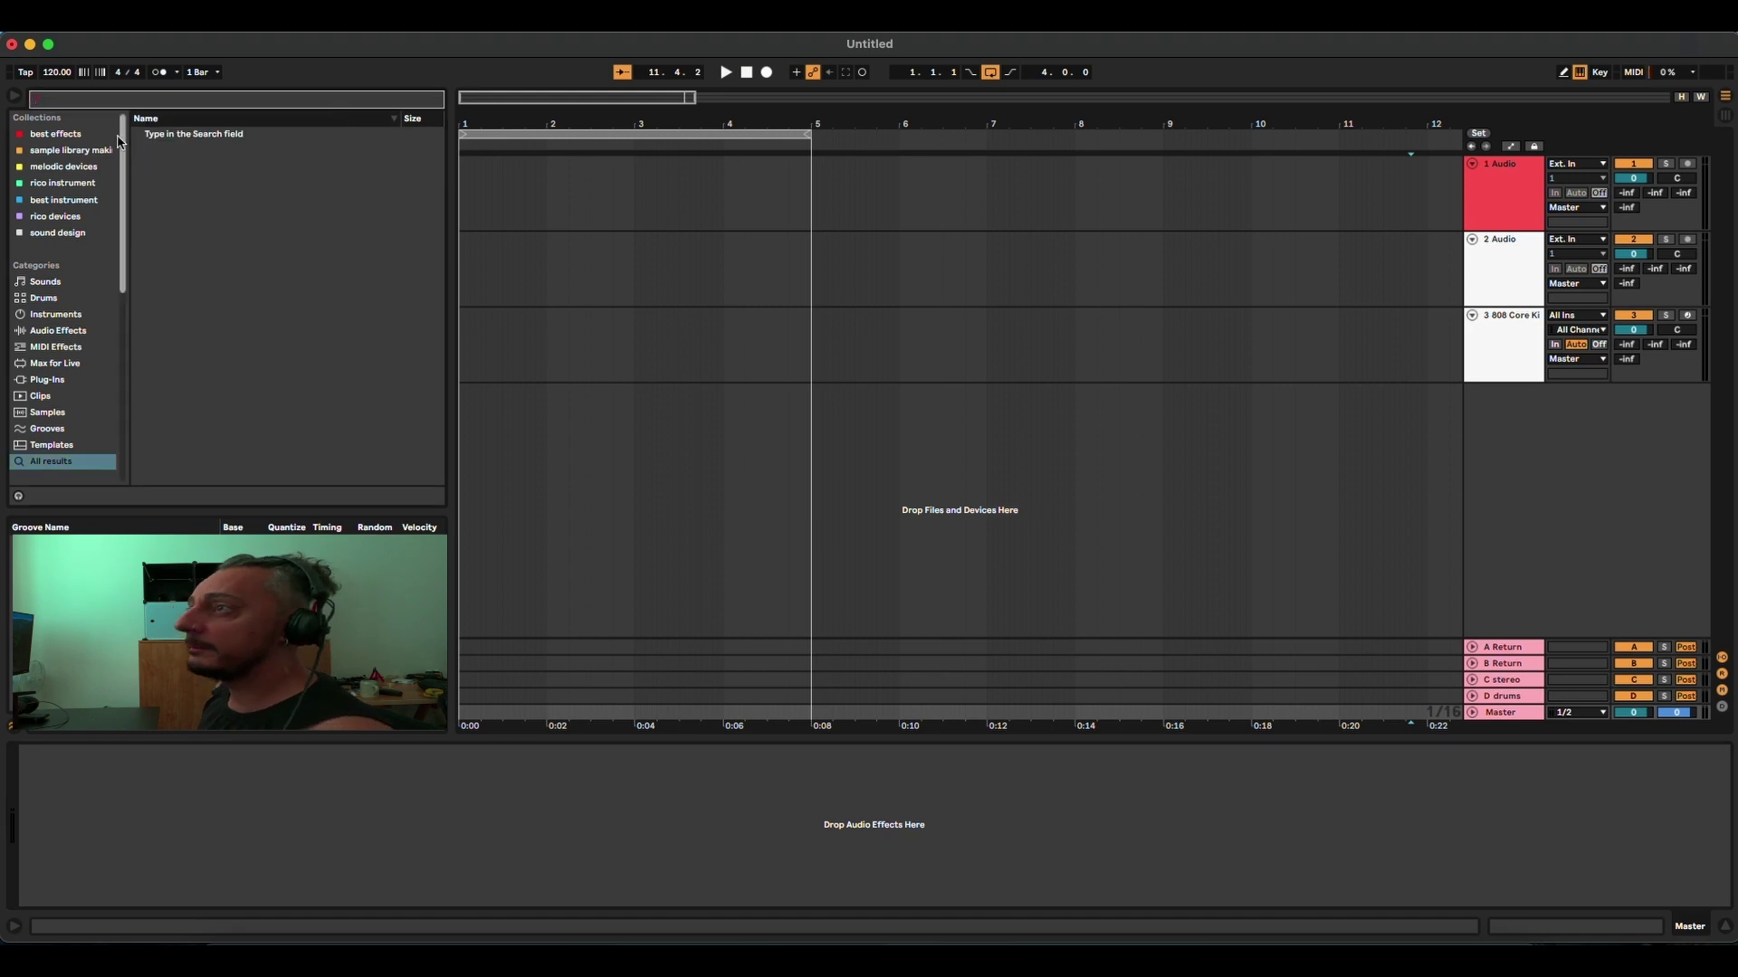
pyautogui.click(71, 134)
pyautogui.click(65, 184)
pyautogui.click(65, 201)
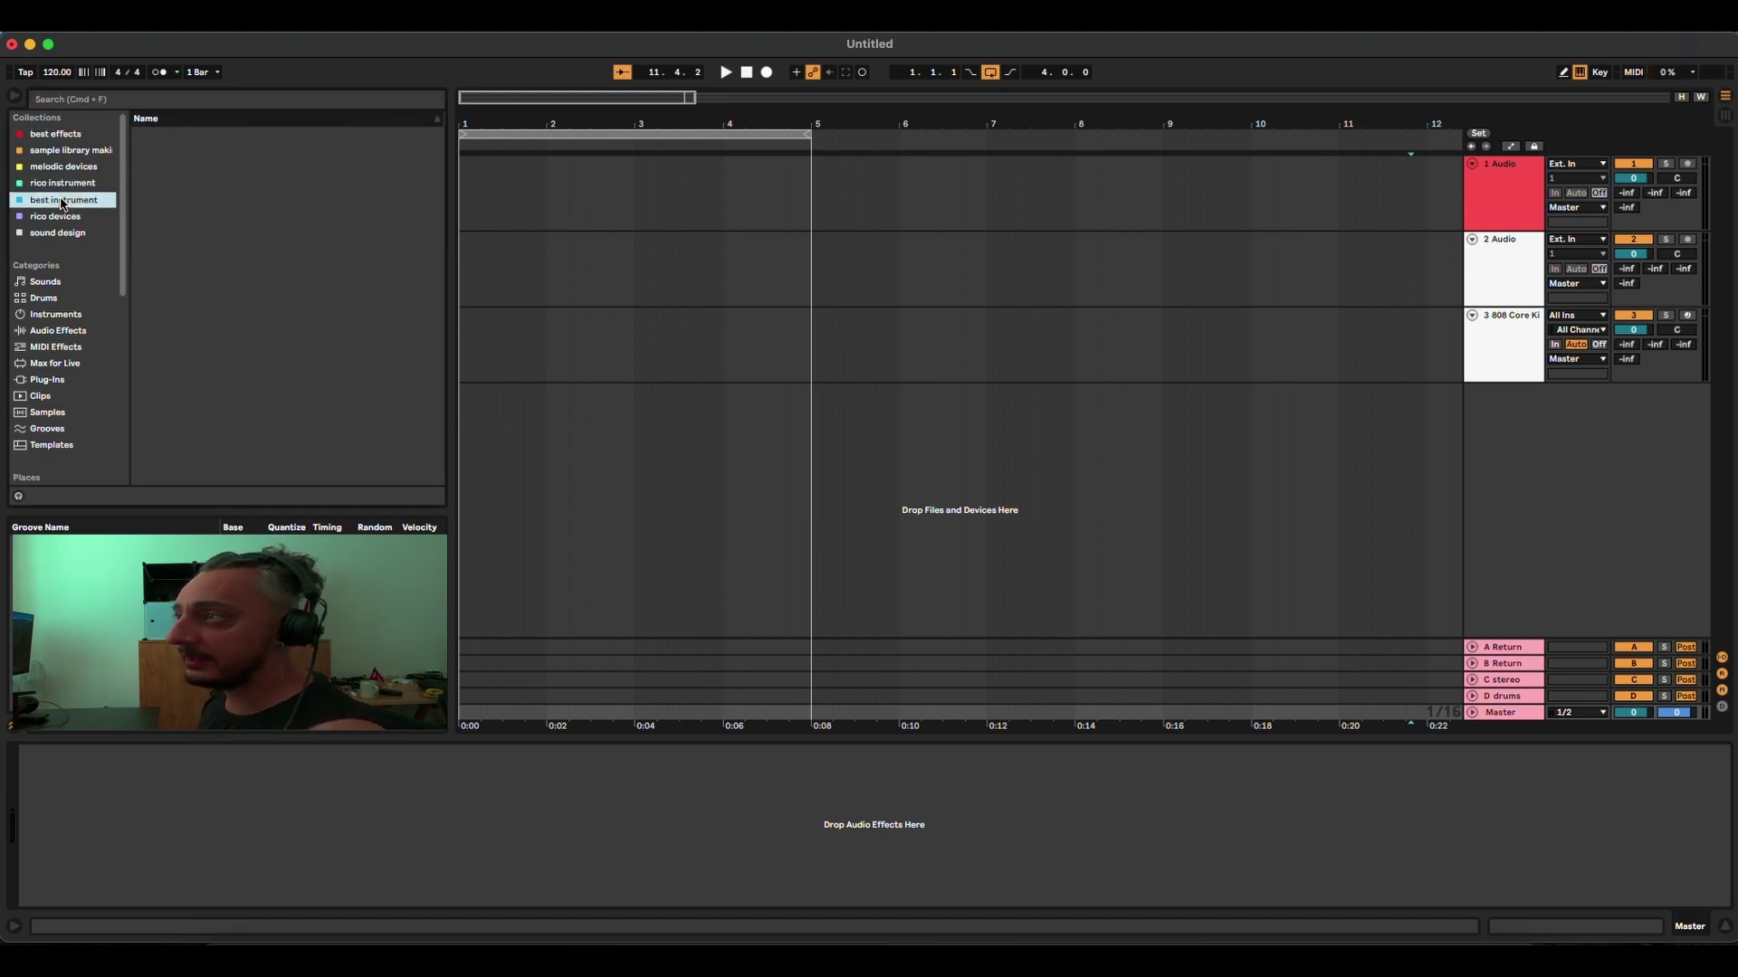
pyautogui.click(63, 182)
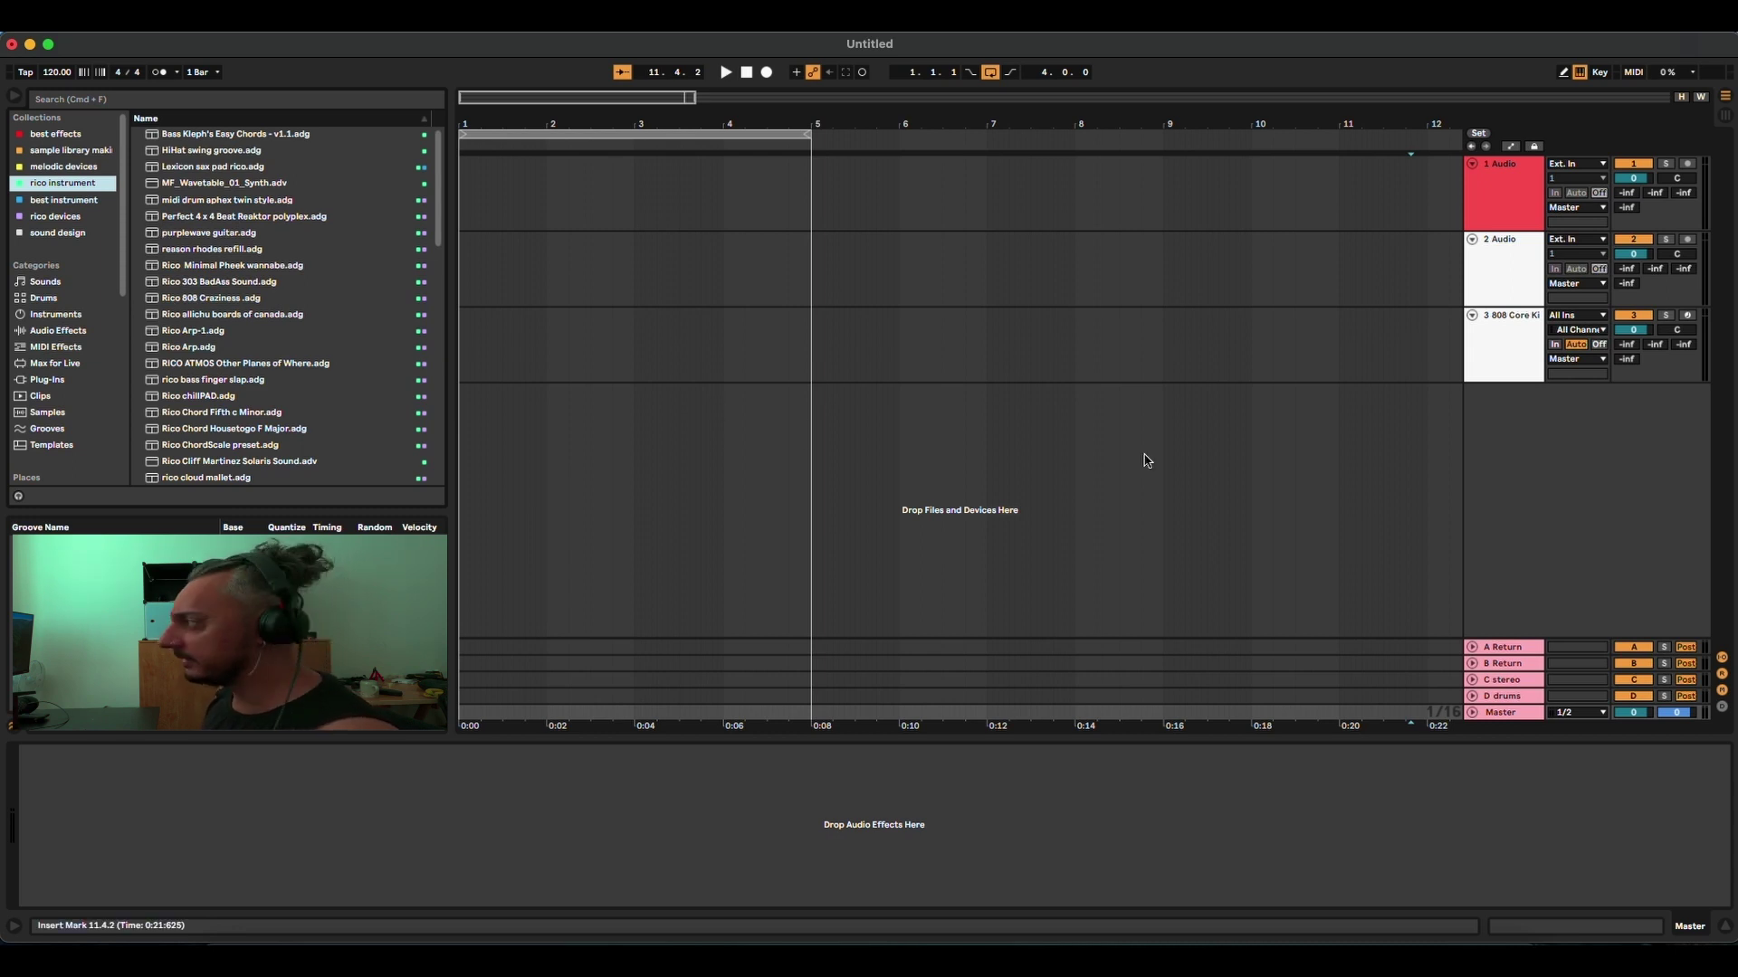
pyautogui.click(1339, 361)
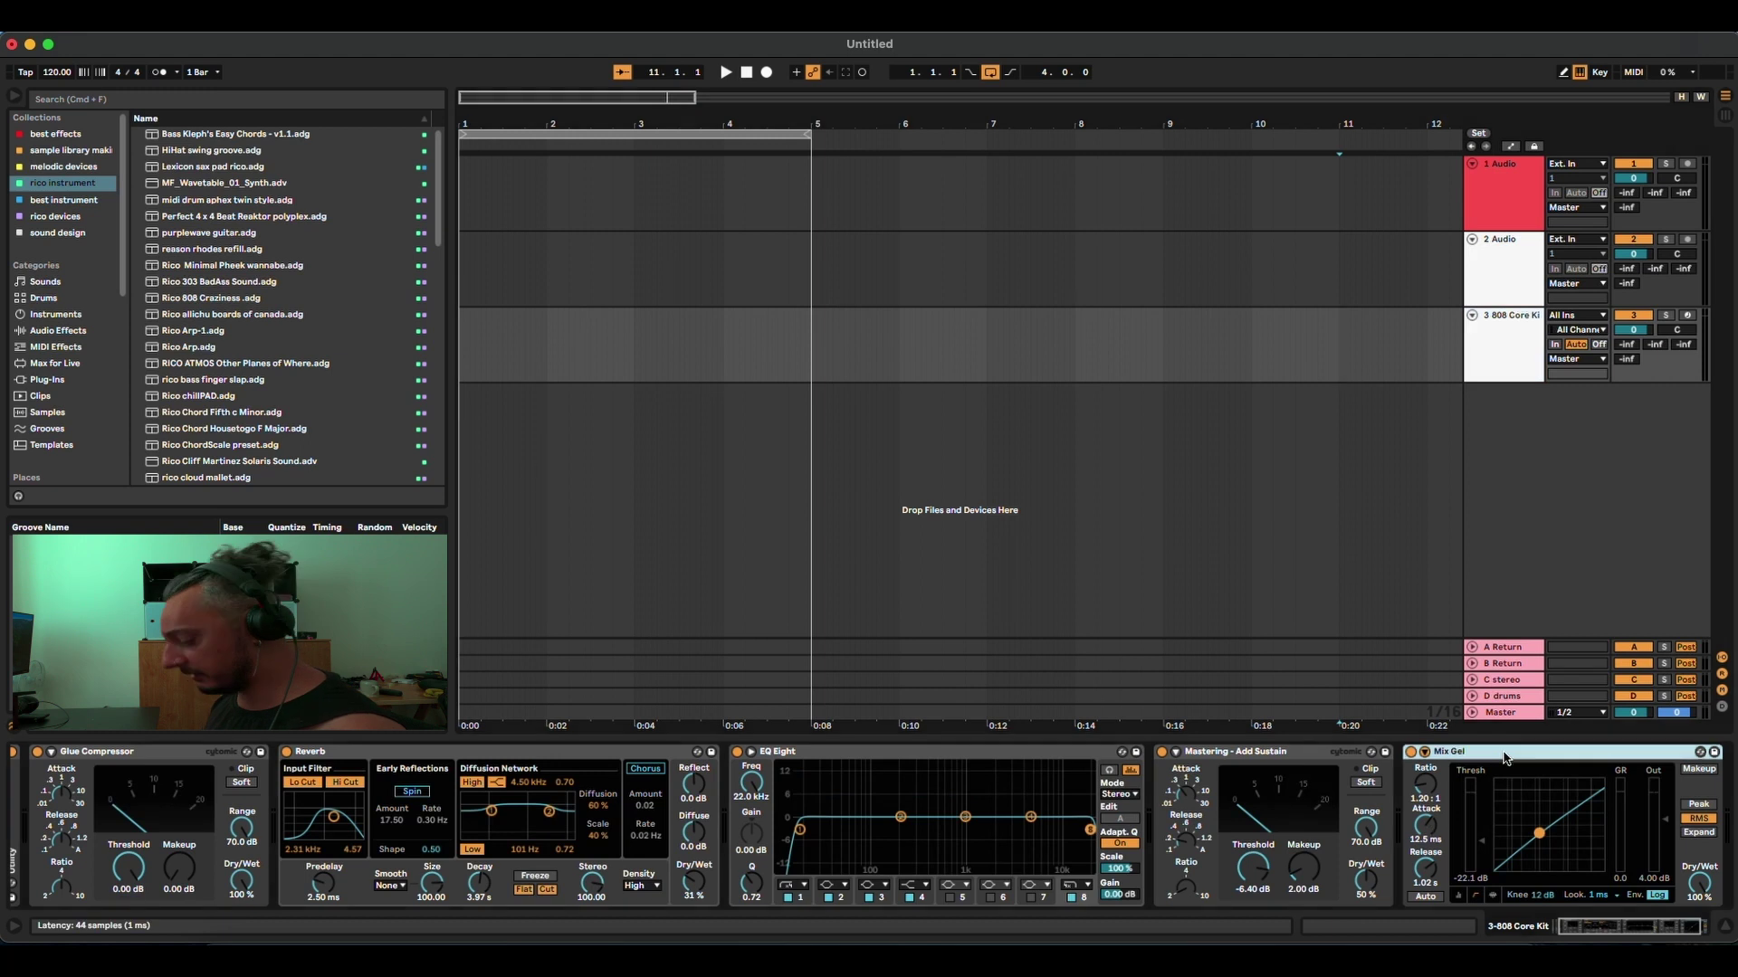
# Insert a new MIDI track below the 808 Core Kit track.
pyautogui.rightClick(1494, 337)
pyautogui.click(1514, 472)
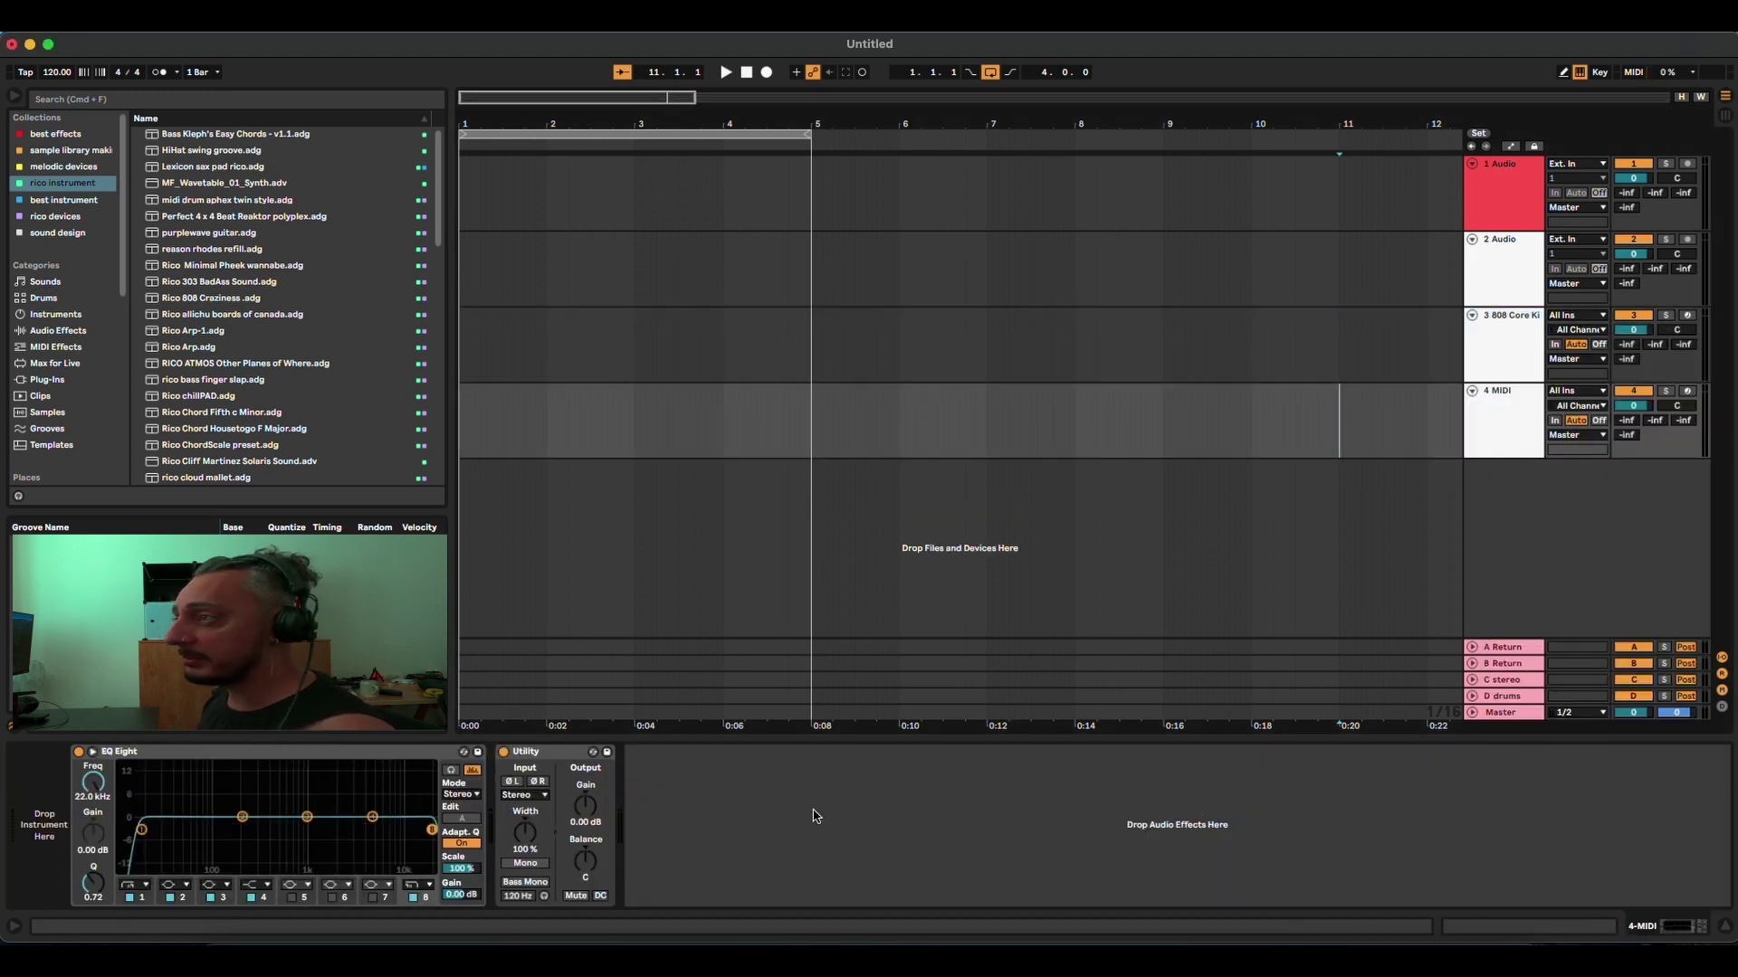
pyautogui.click(78, 346)
pyautogui.click(54, 412)
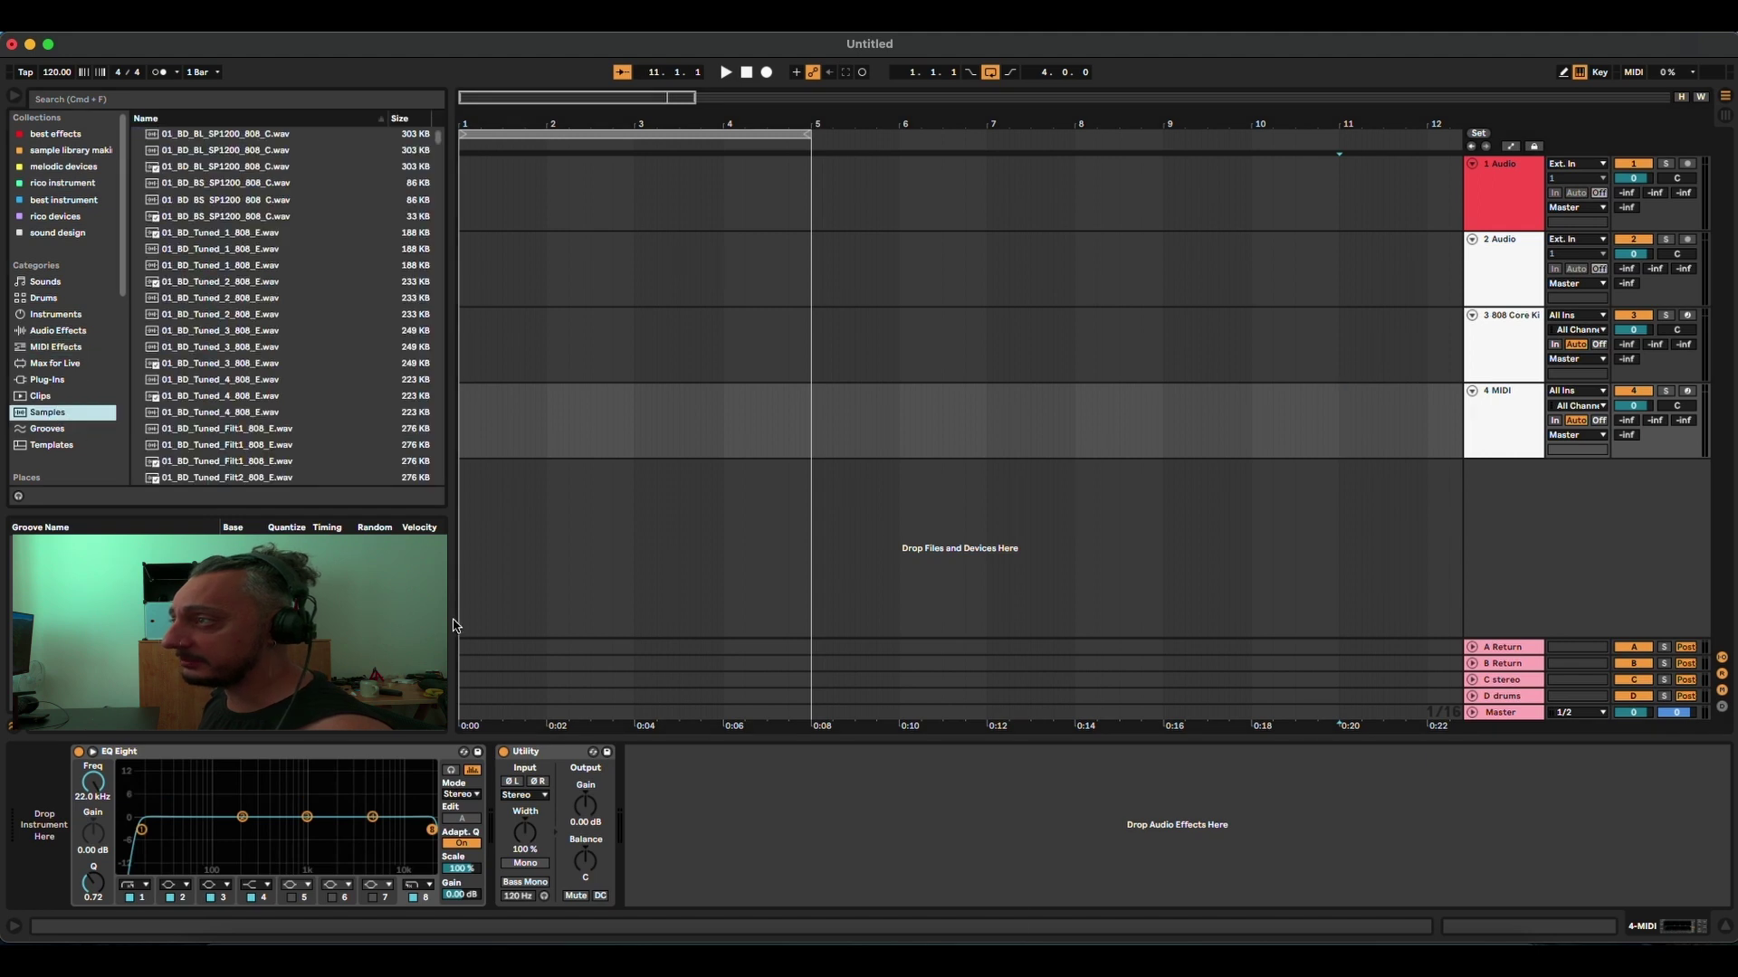
# Load purplewave guitar.adg onto track 4, delete its Dark Synth device, and clear the search.
pyautogui.press('super+f')
pyautogui.write('purplewave guitar')
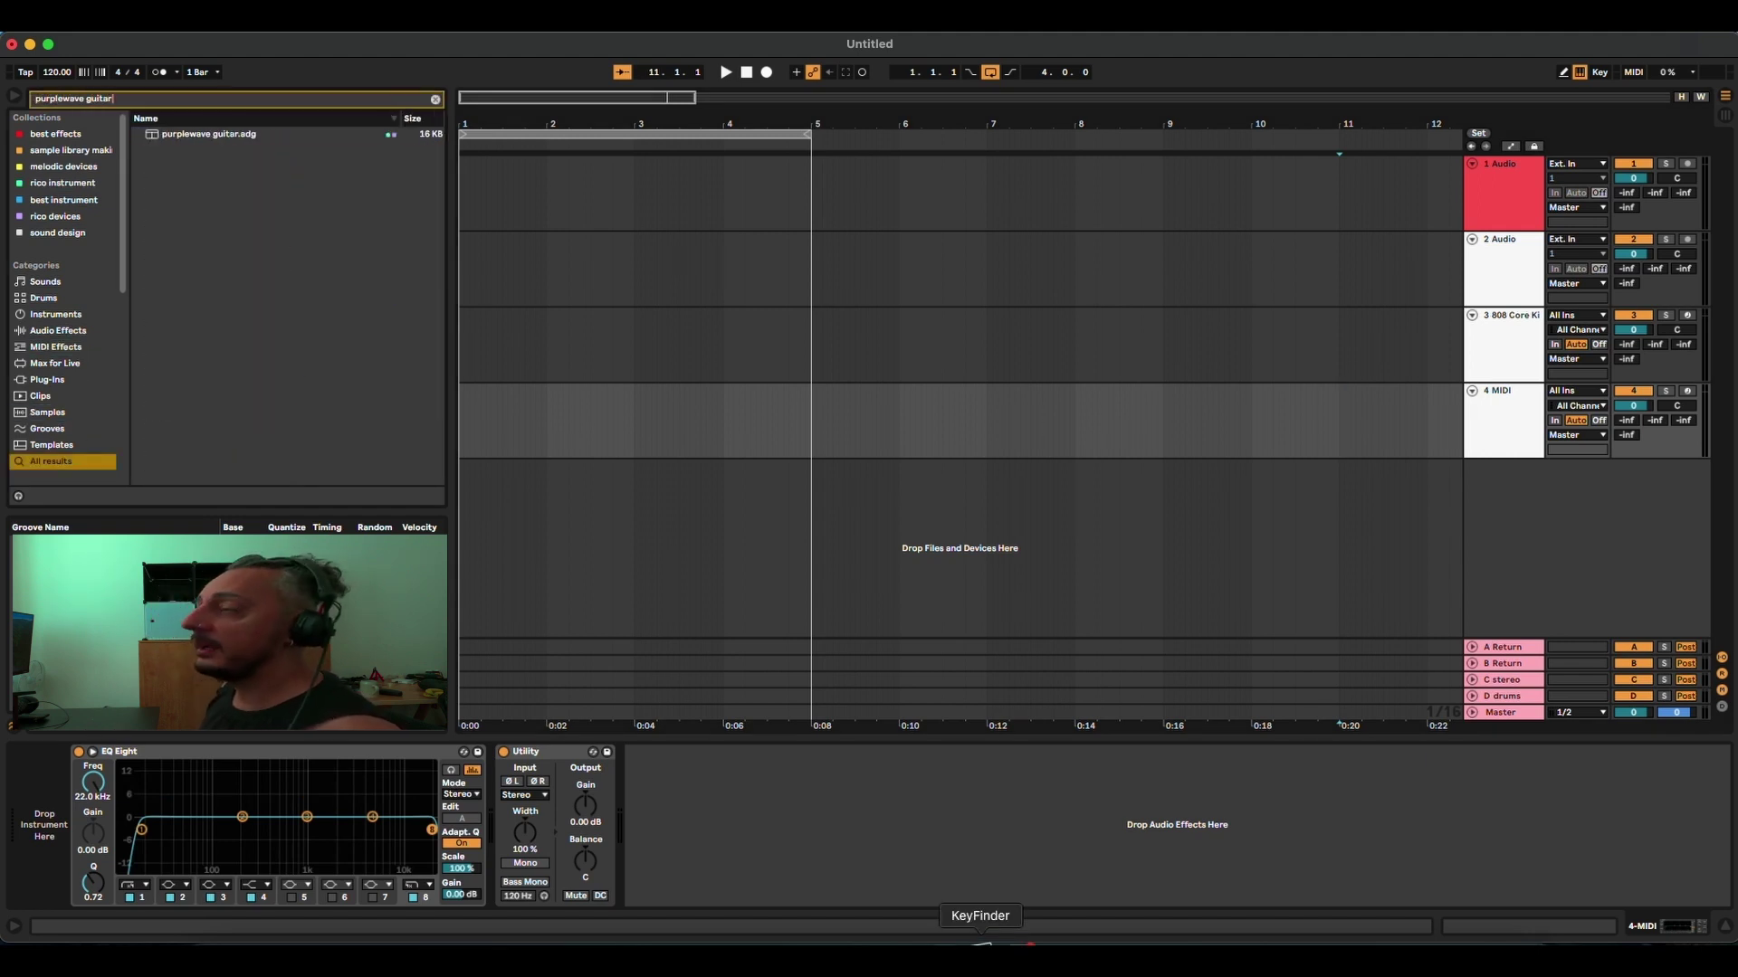
pyautogui.press('Down')
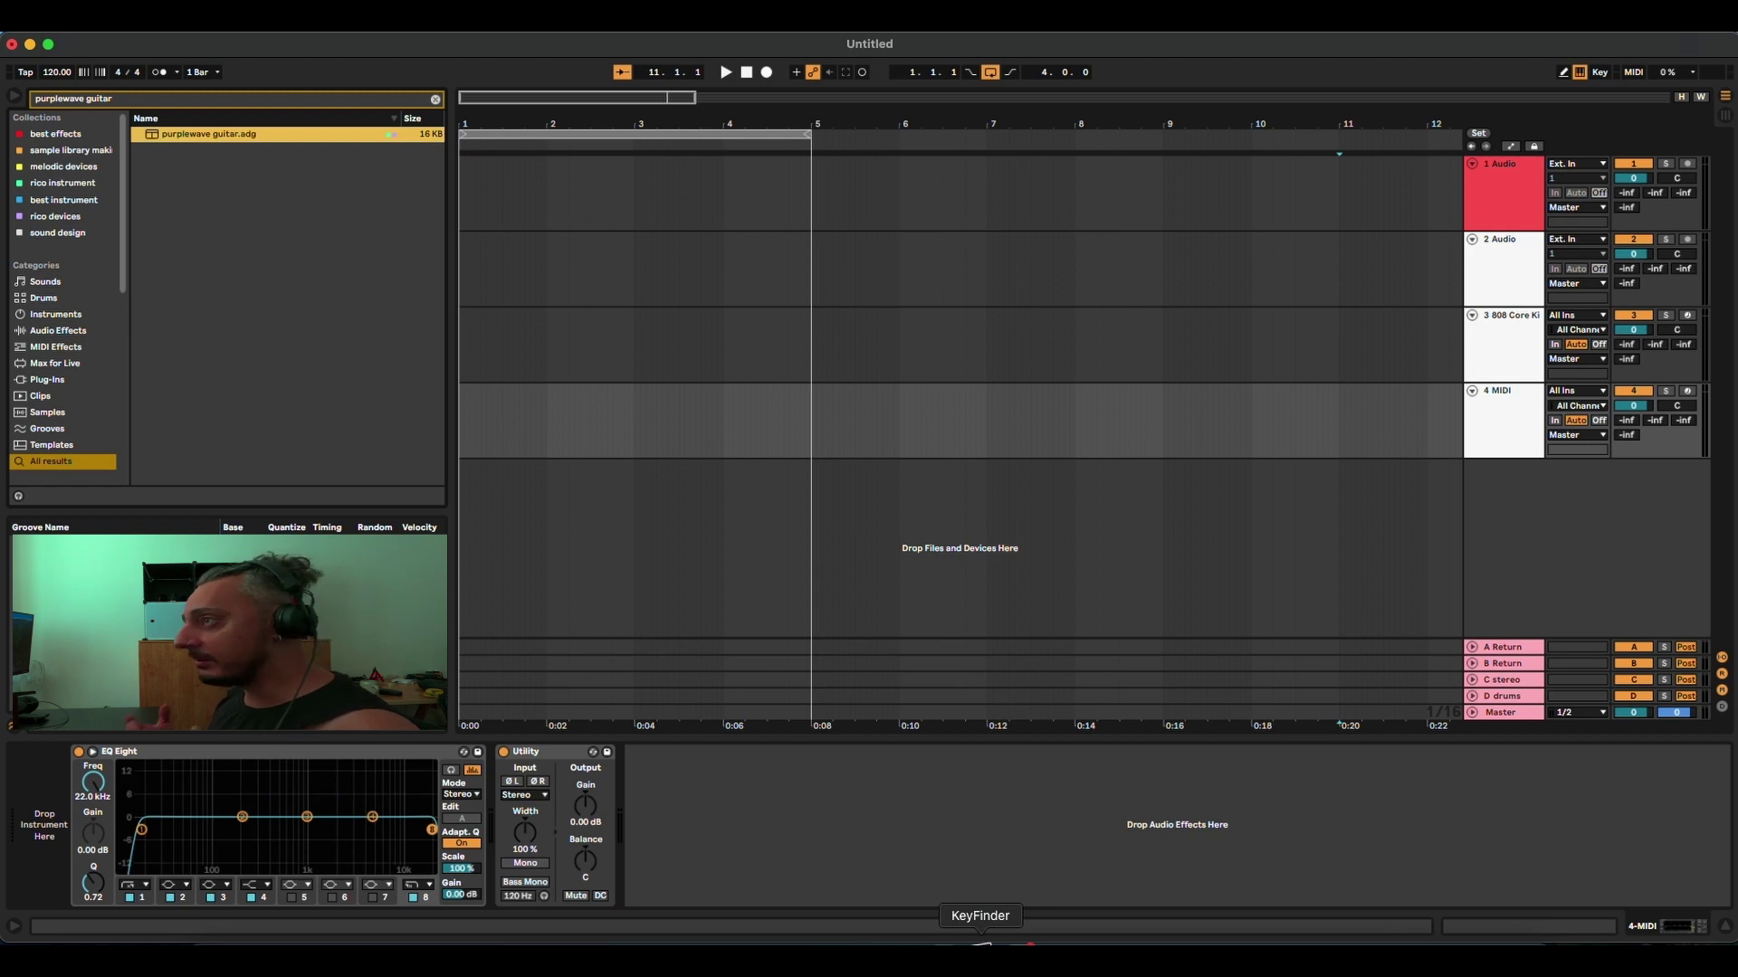
pyautogui.press('Return')
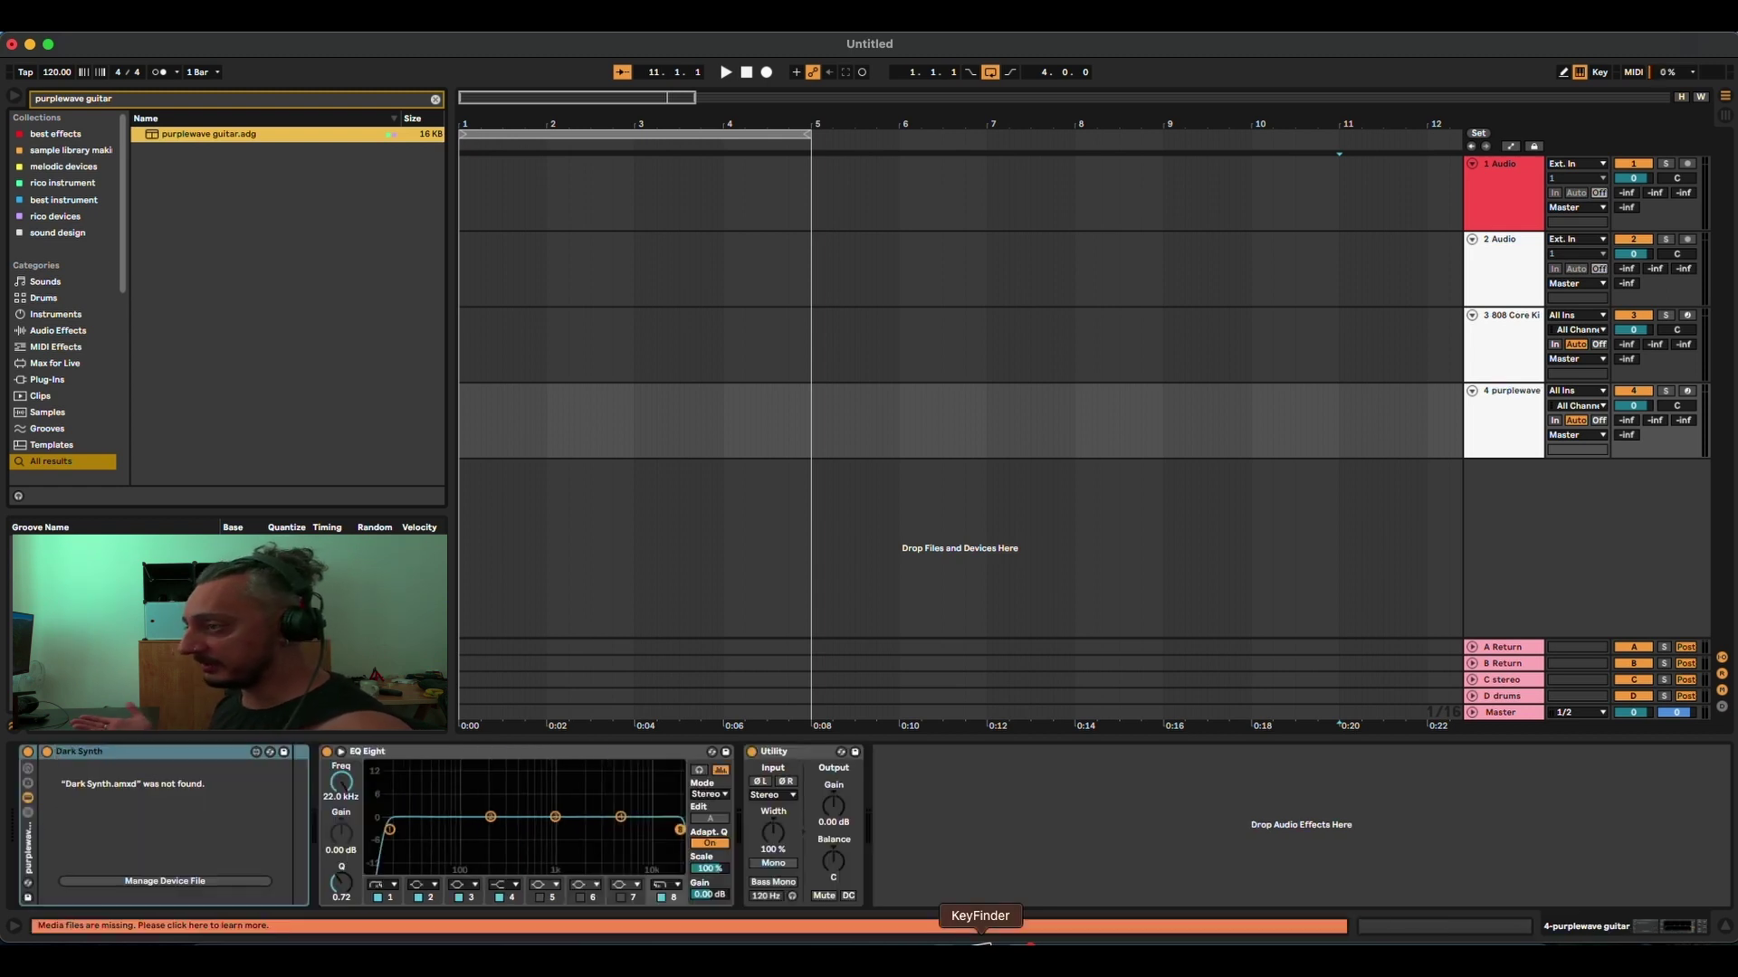
pyautogui.press('Delete')
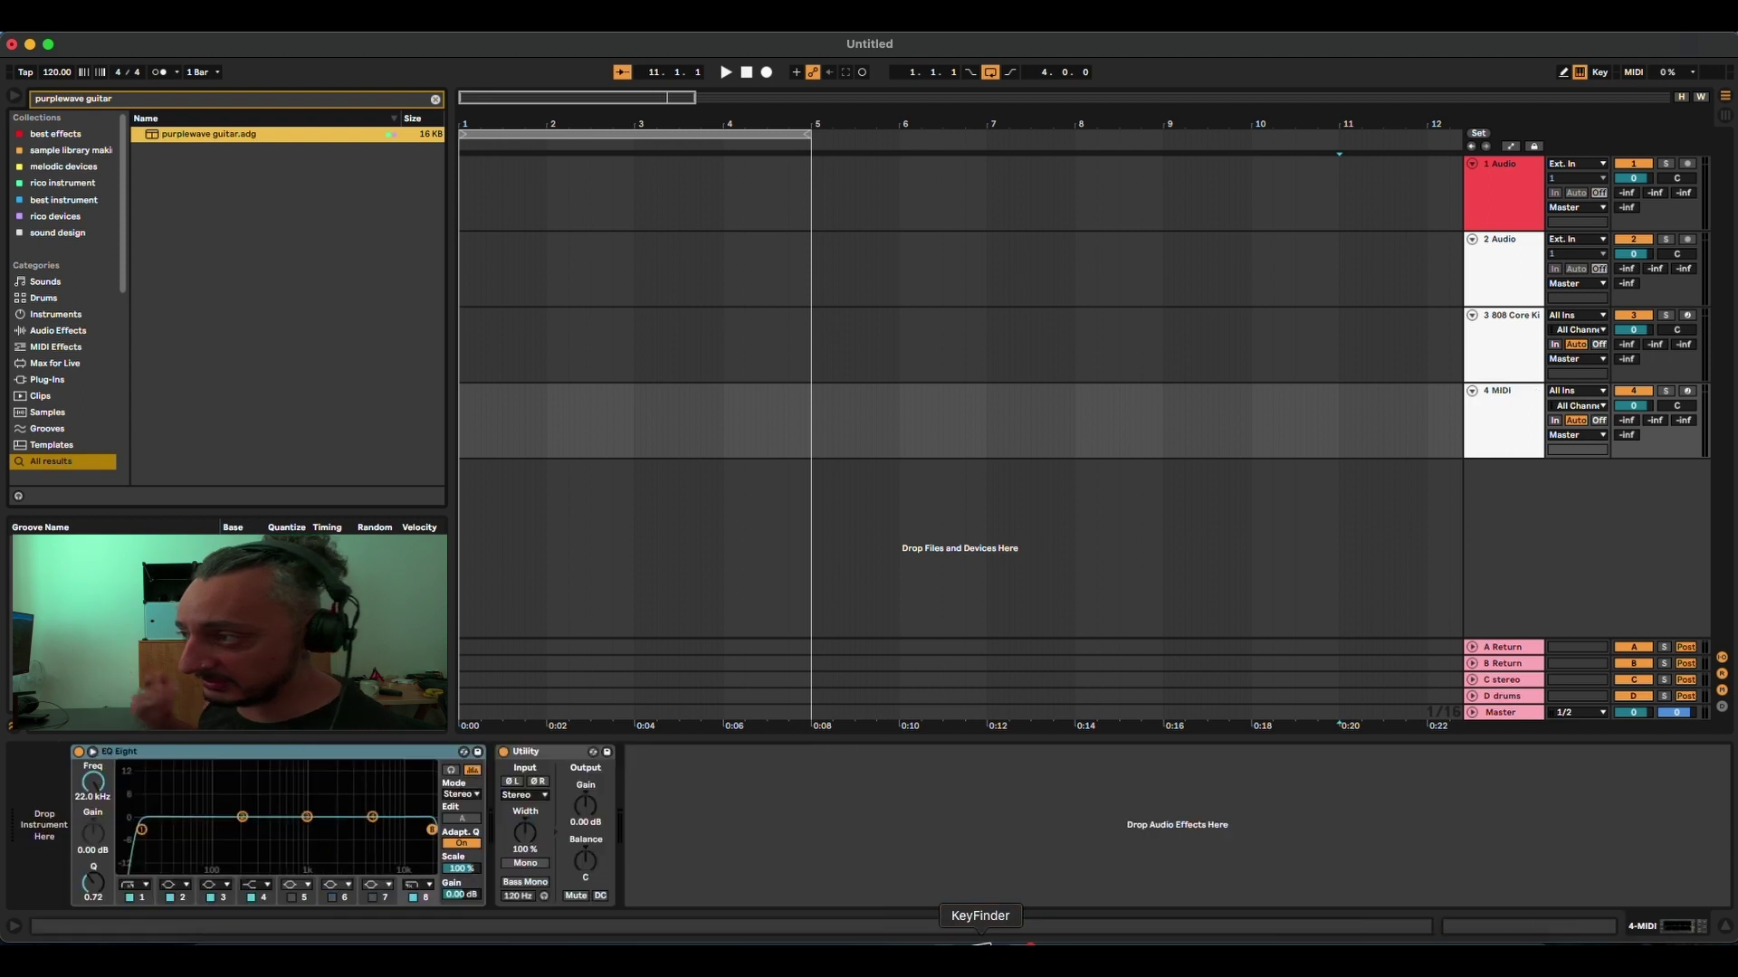
pyautogui.click(435, 99)
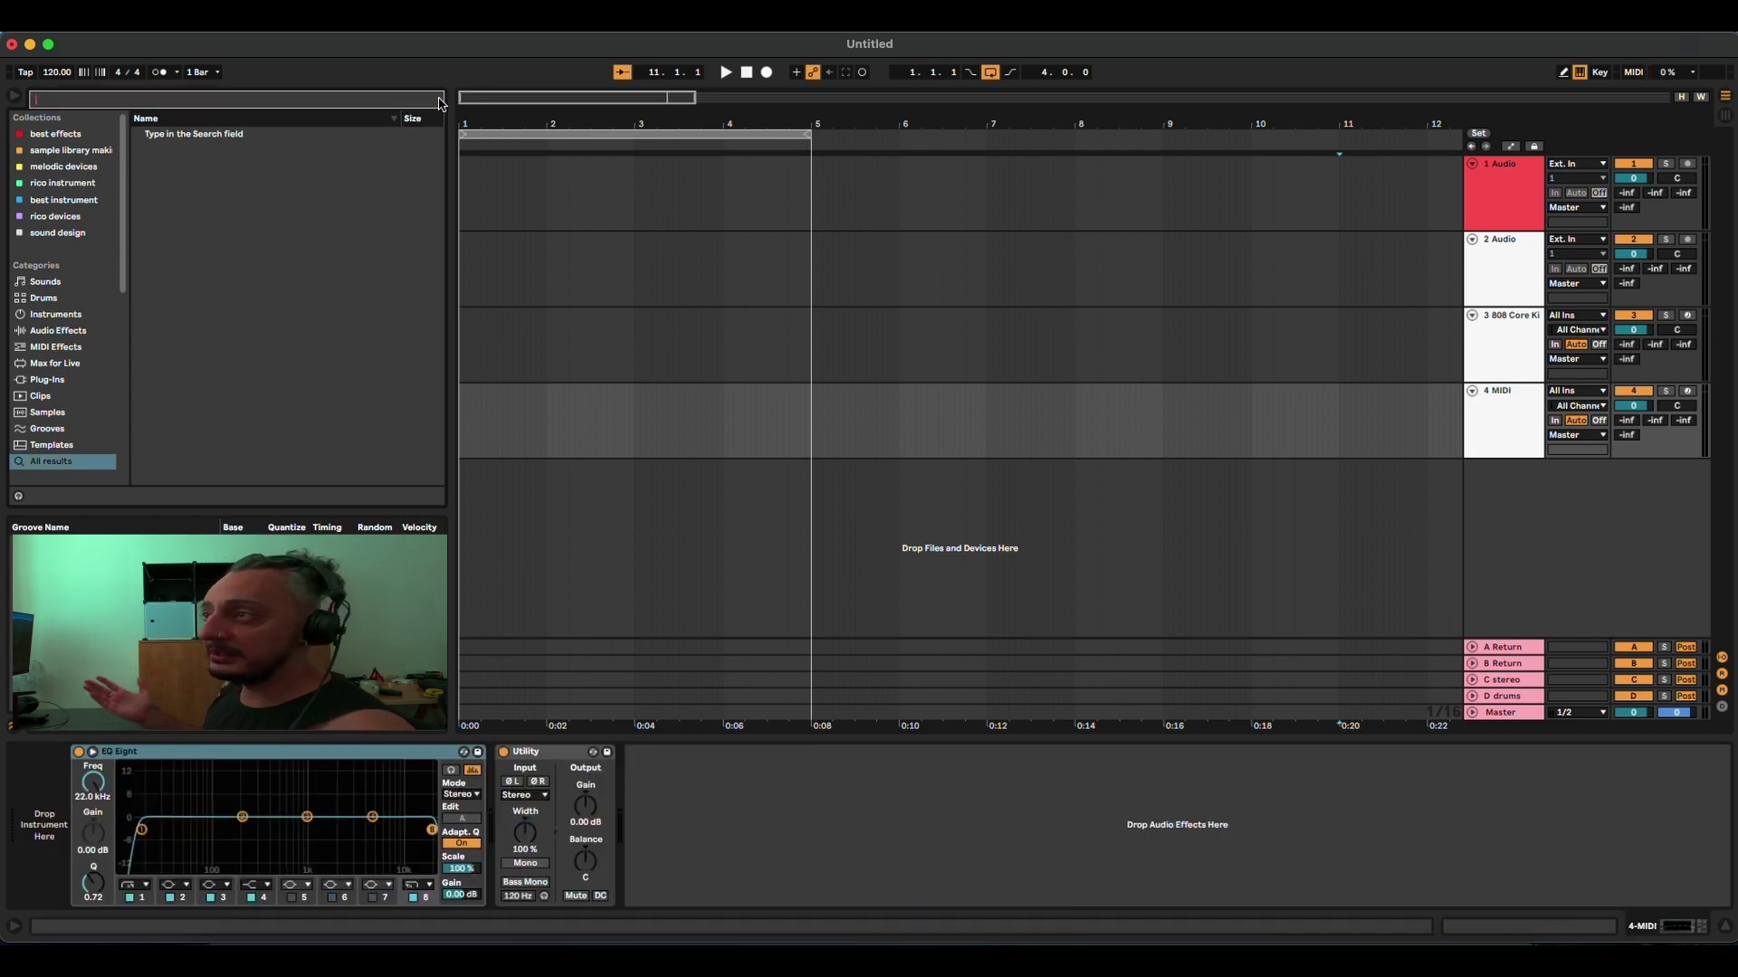